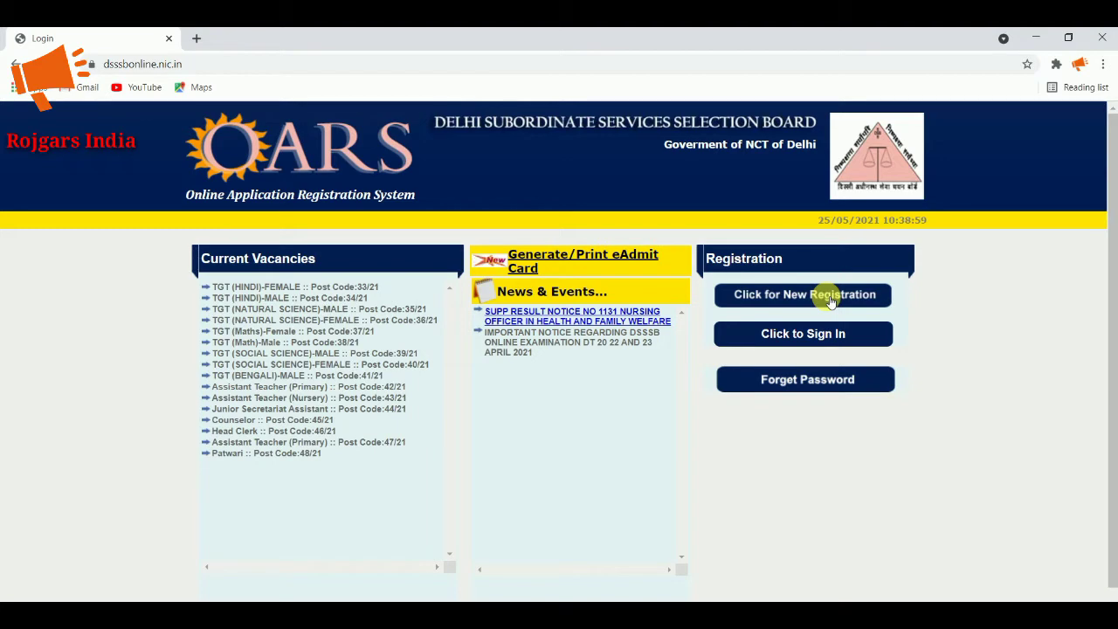
# Open the new candidate registration form and read its instructions on entering an alphanumeric or zero-prefixed Class X roll number
pyautogui.click(786, 296)
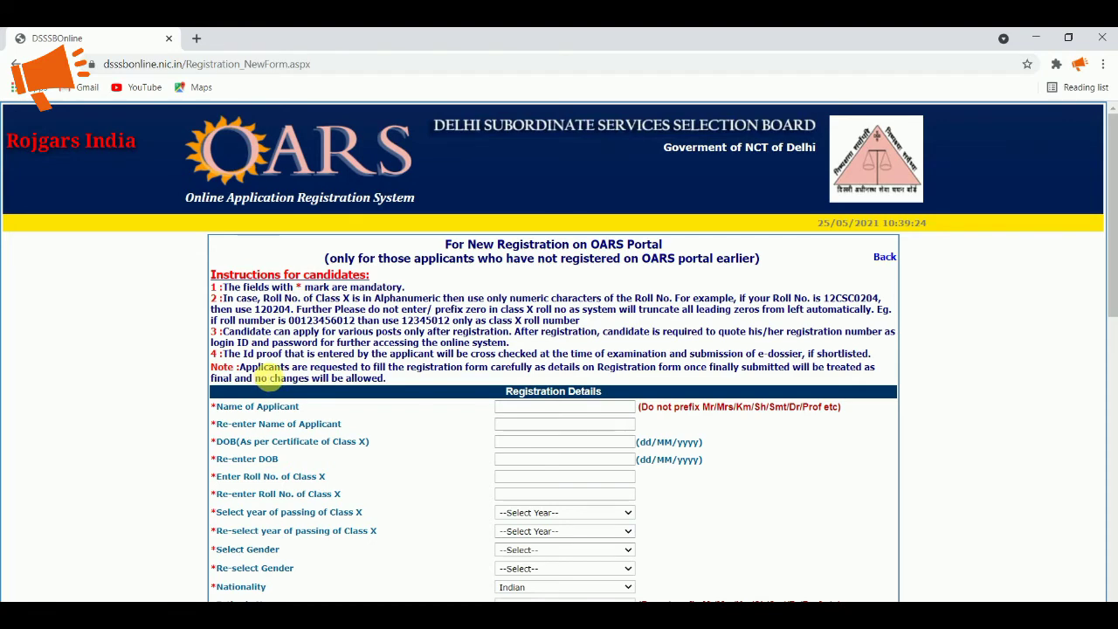
pyautogui.scroll(-1, 266, 380)
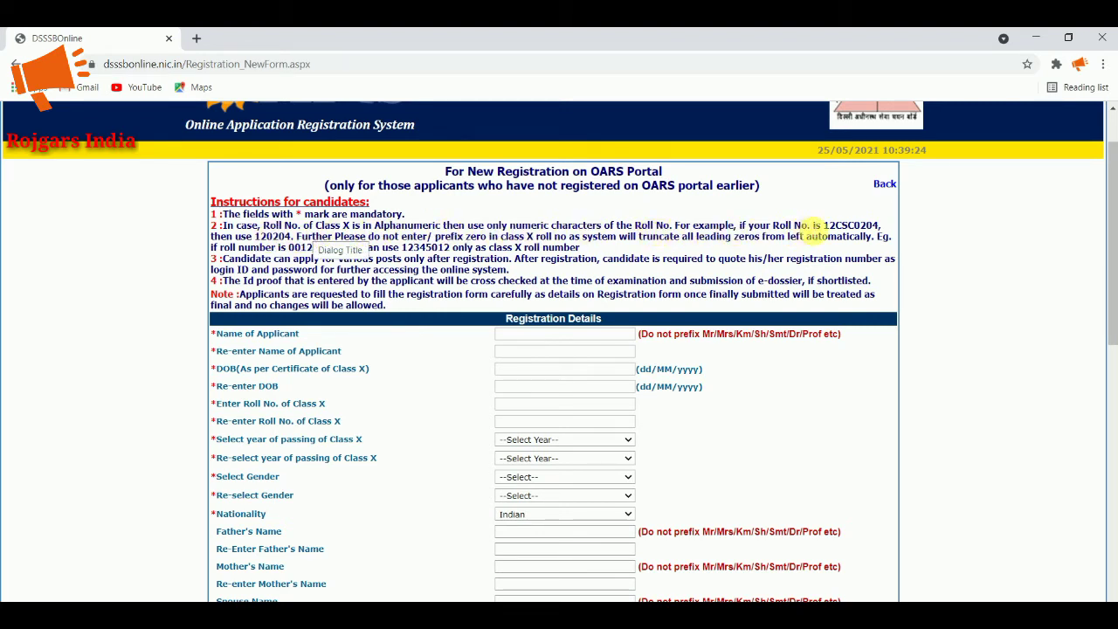
pyautogui.click(833, 229)
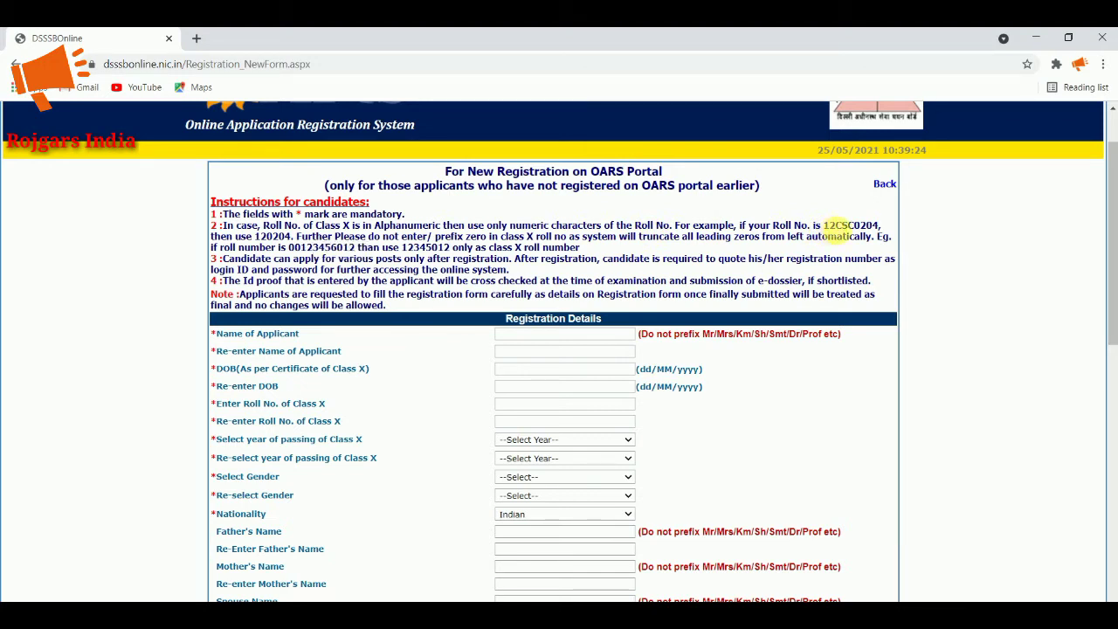
pyautogui.moveTo(834, 229); pyautogui.dragTo(844, 230)
pyautogui.moveTo(838, 229); pyautogui.dragTo(861, 225)
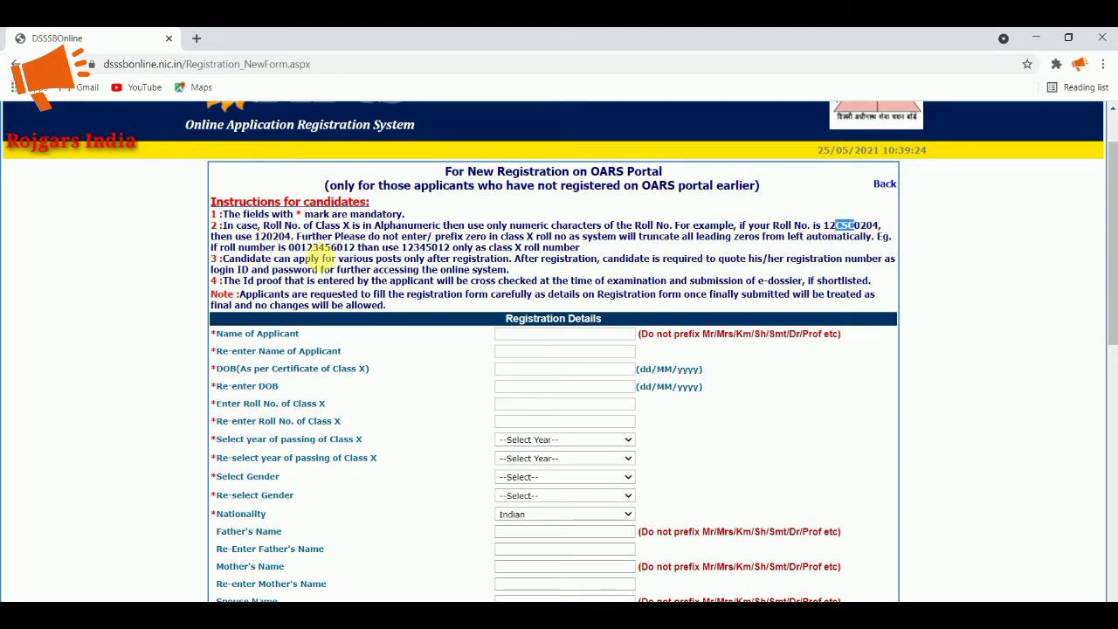
pyautogui.moveTo(253, 236); pyautogui.dragTo(289, 238)
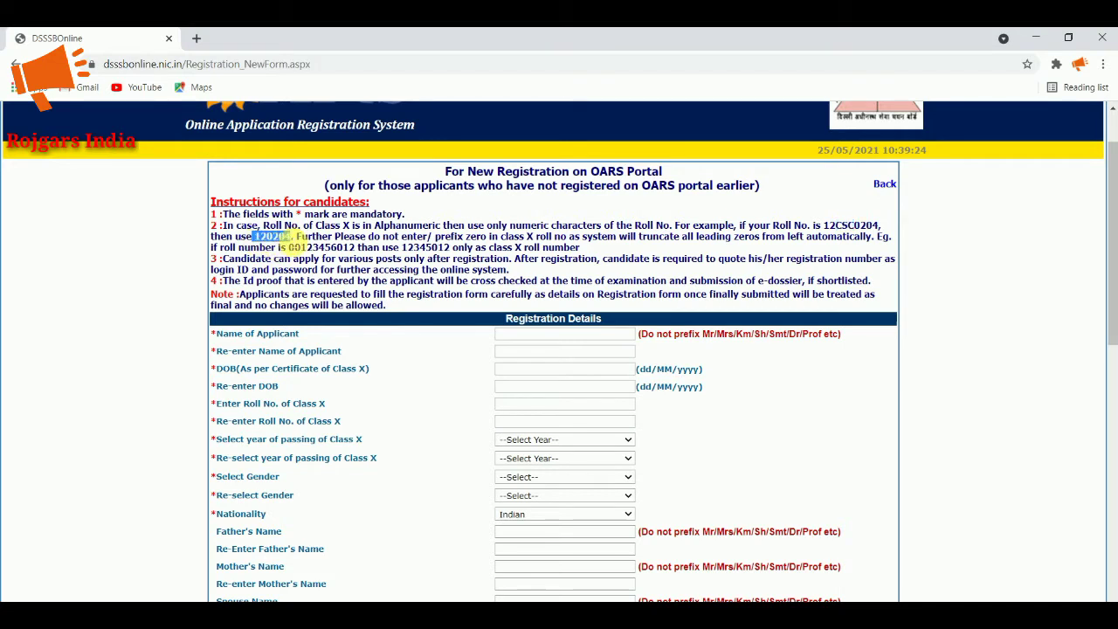
pyautogui.click(292, 244)
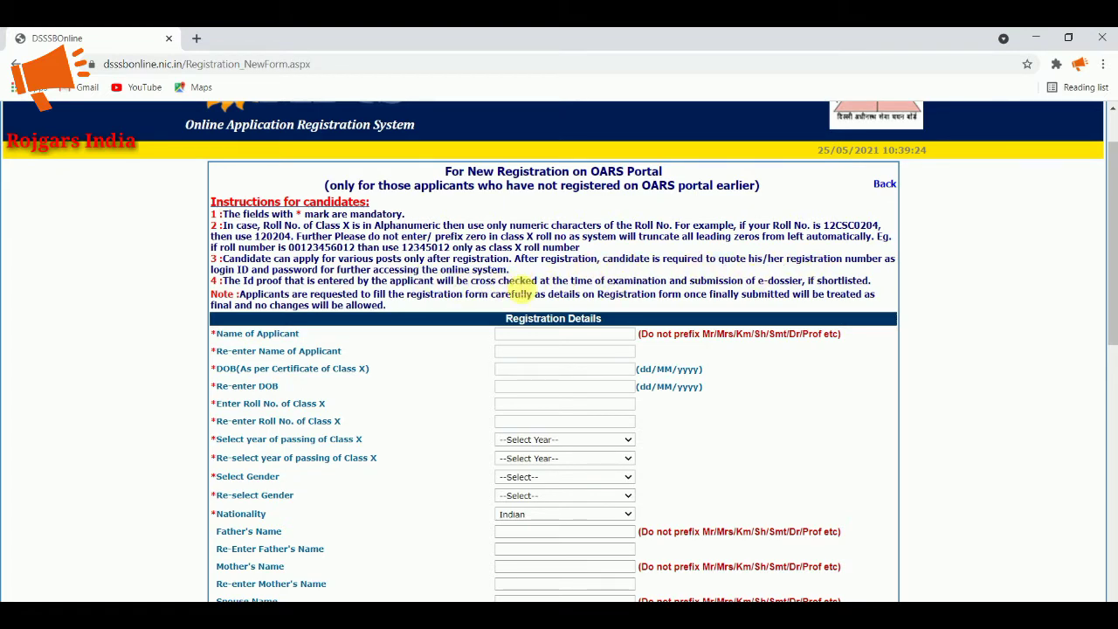
pyautogui.scroll(-1, 518, 288)
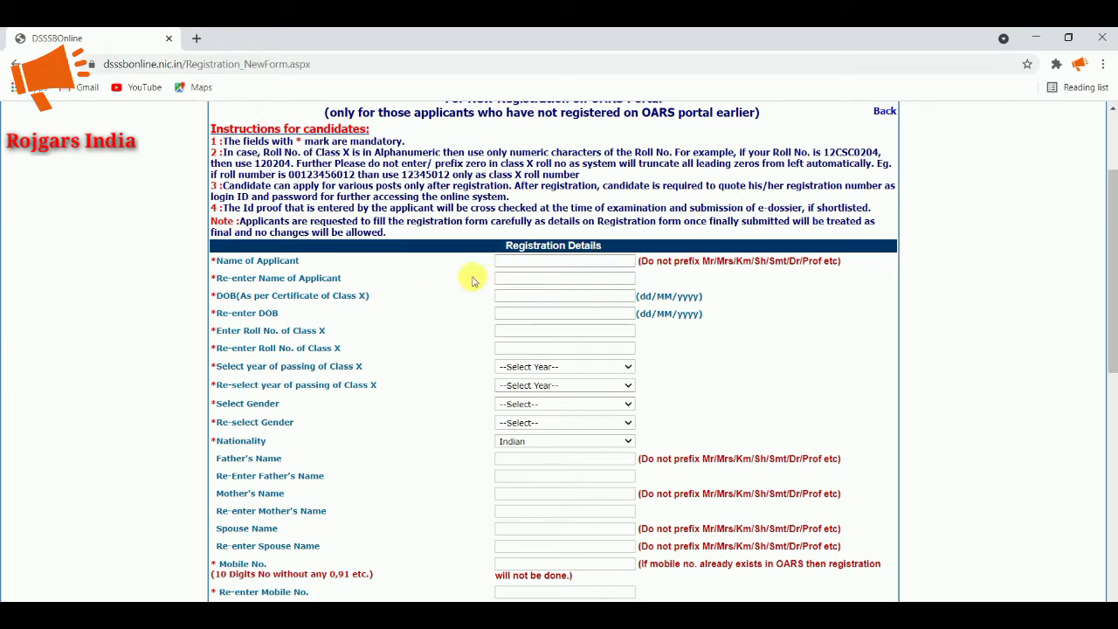
# Examine the applicant name field and the month and year choices in the date-of-birth calendars
pyautogui.click(516, 263)
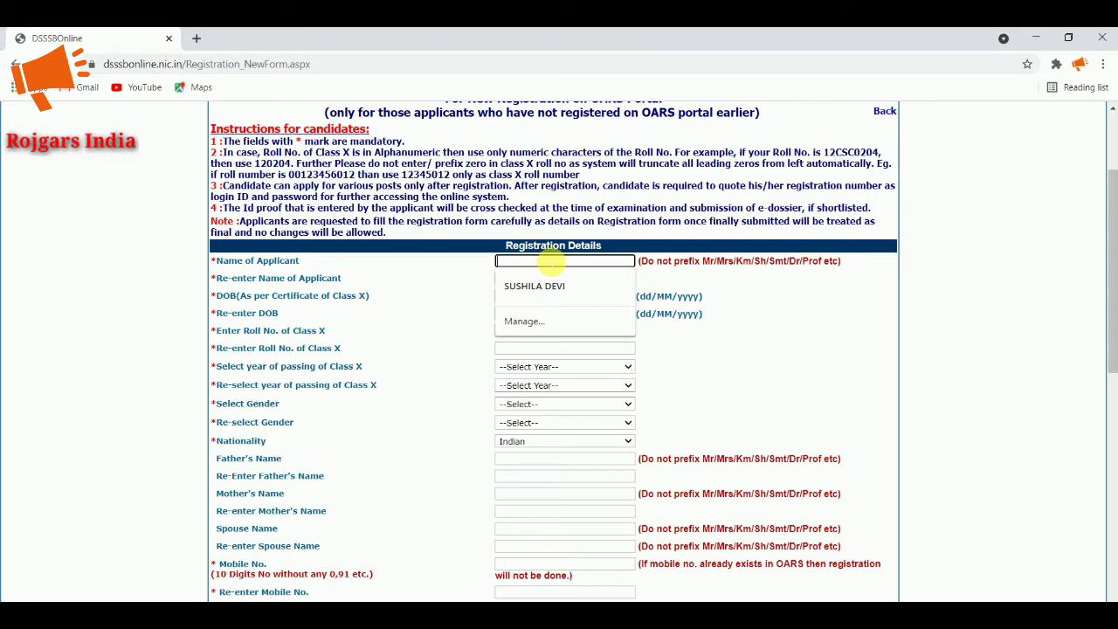
pyautogui.click(434, 264)
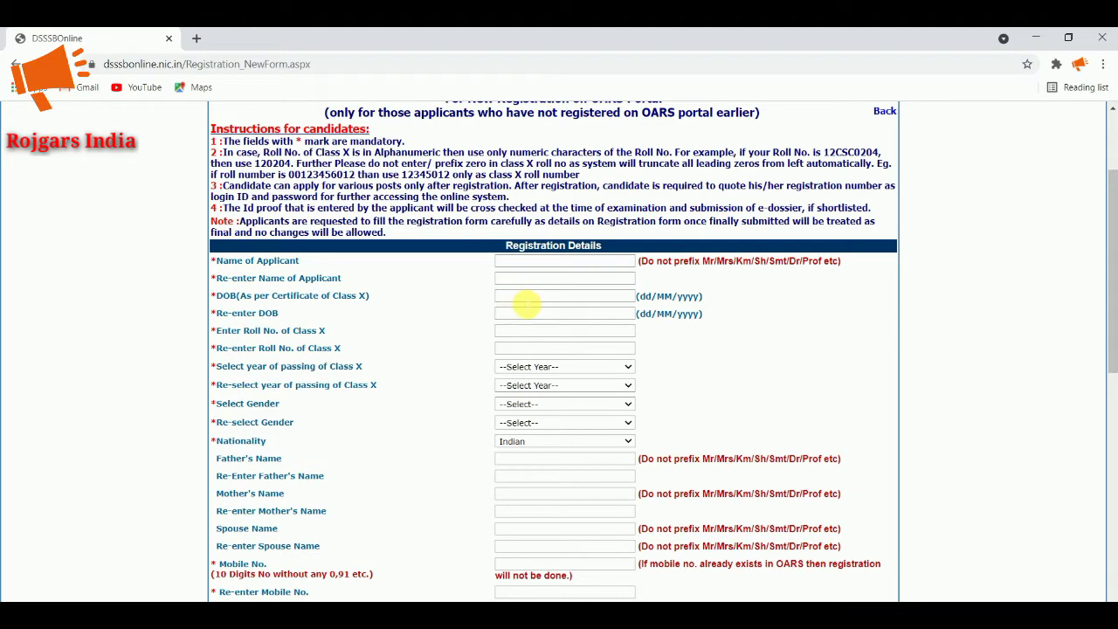
pyautogui.click(538, 300)
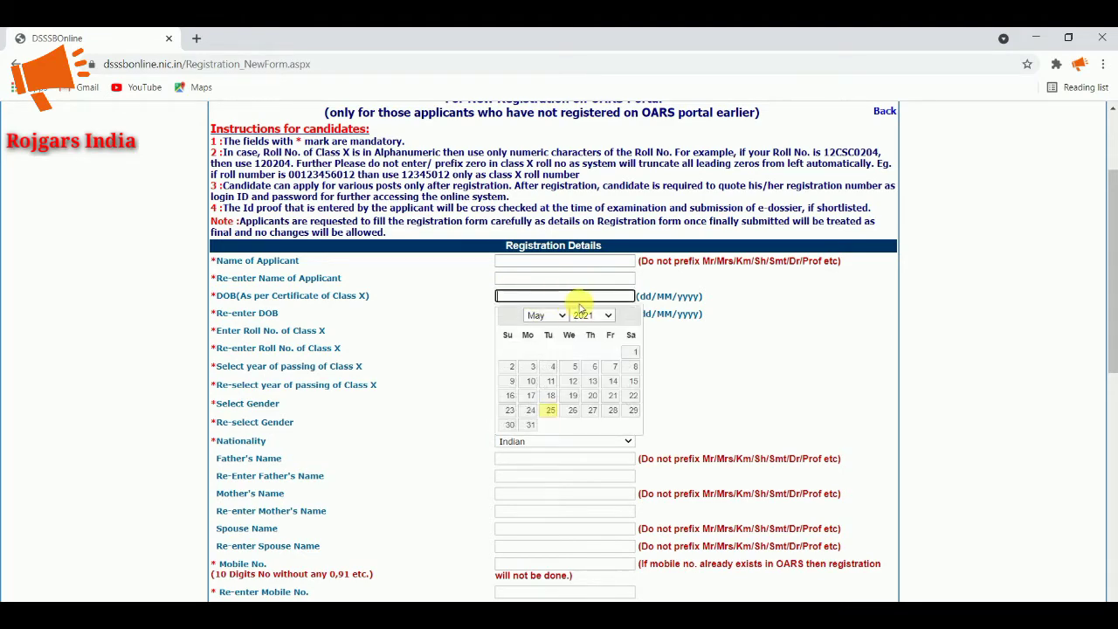
pyautogui.click(591, 312)
pyautogui.scroll(-2, 627, 424)
pyautogui.scroll(1, 599, 332)
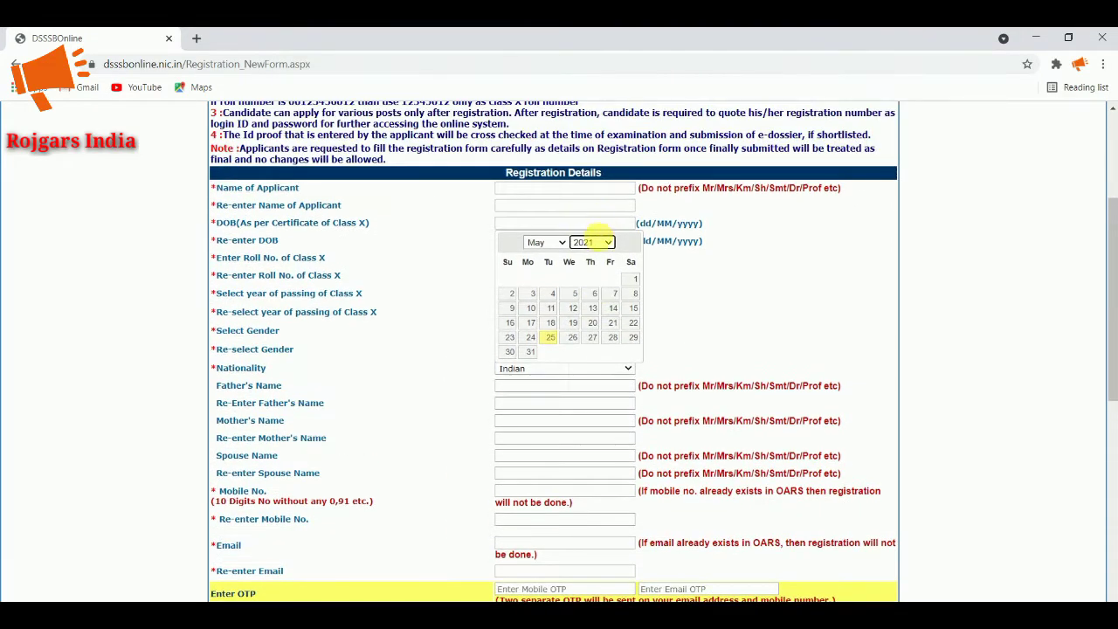
pyautogui.click(591, 242)
pyautogui.click(543, 246)
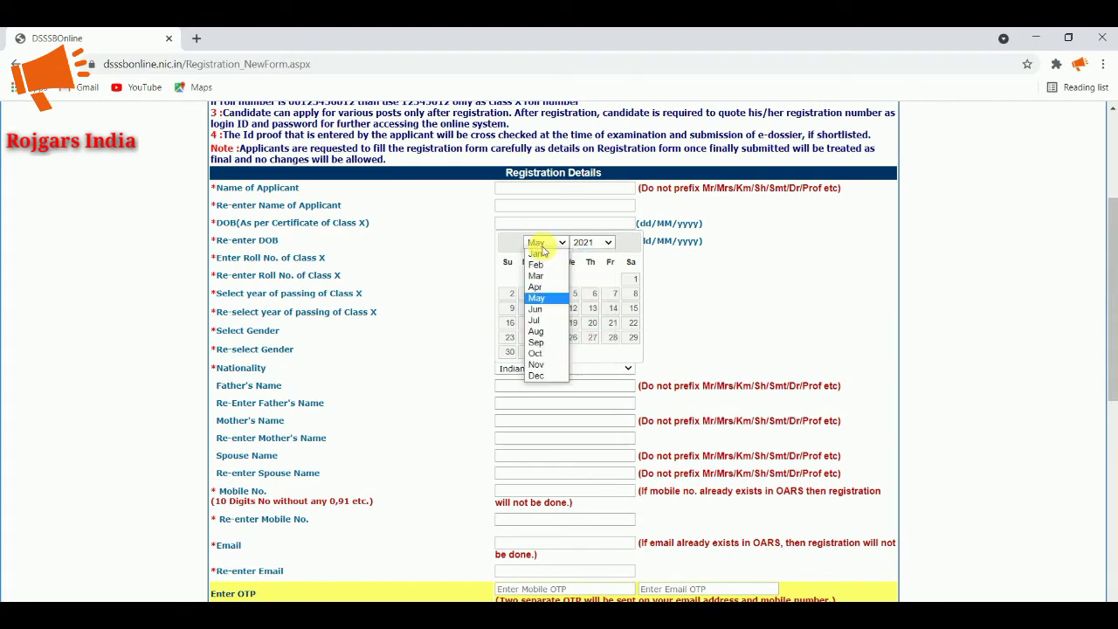
pyautogui.click(459, 321)
pyautogui.click(564, 241)
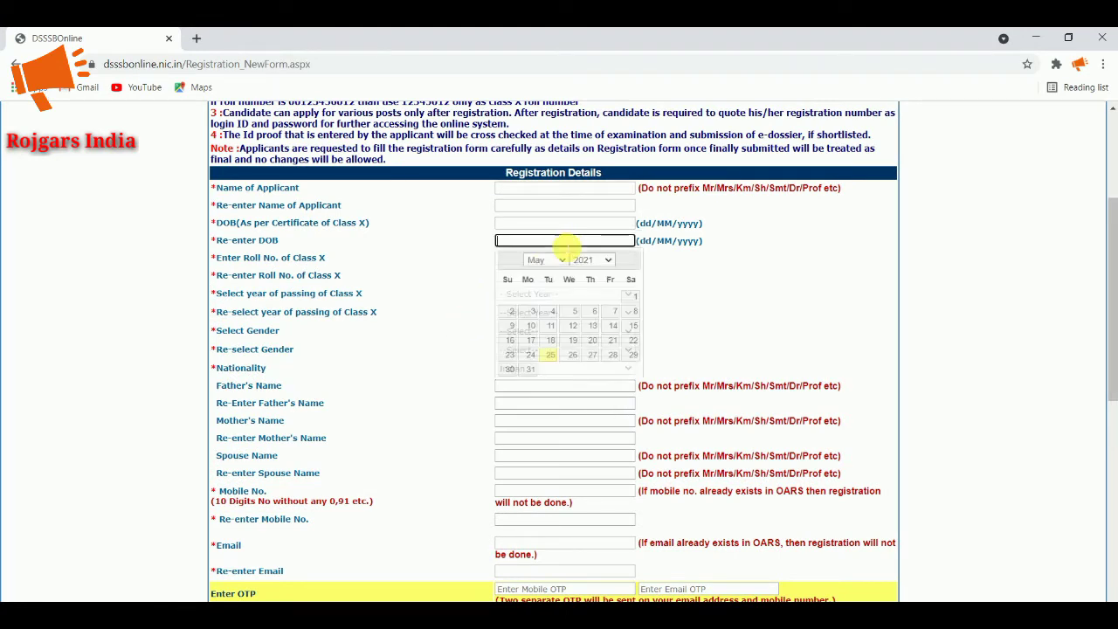
pyautogui.click(465, 254)
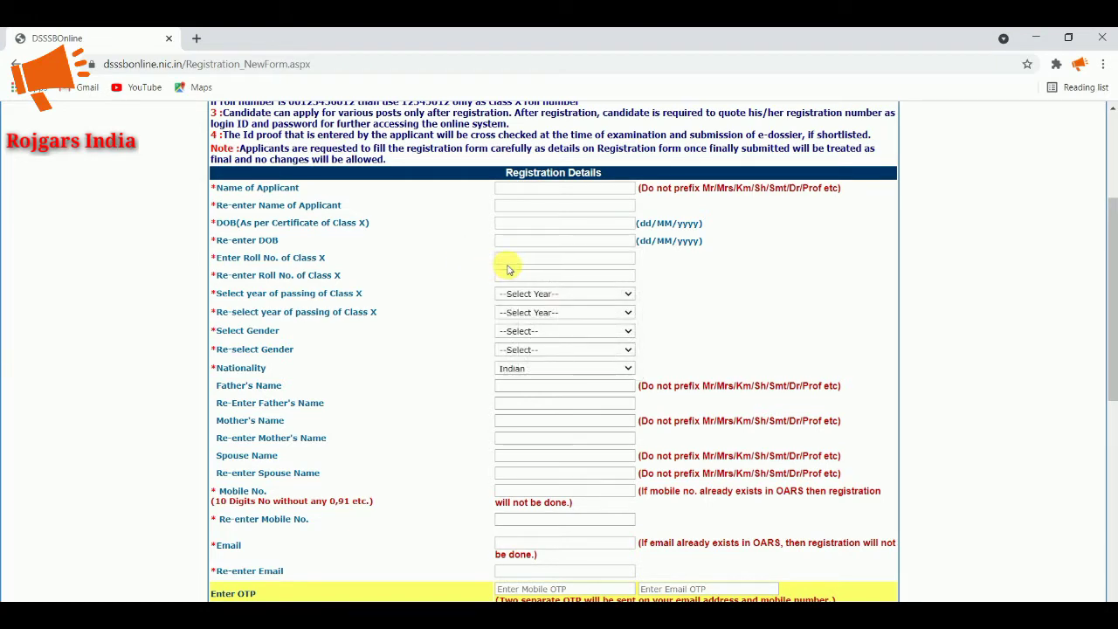
# Examine the Class X roll number fields and the years offered for passing Class X
pyautogui.click(545, 259)
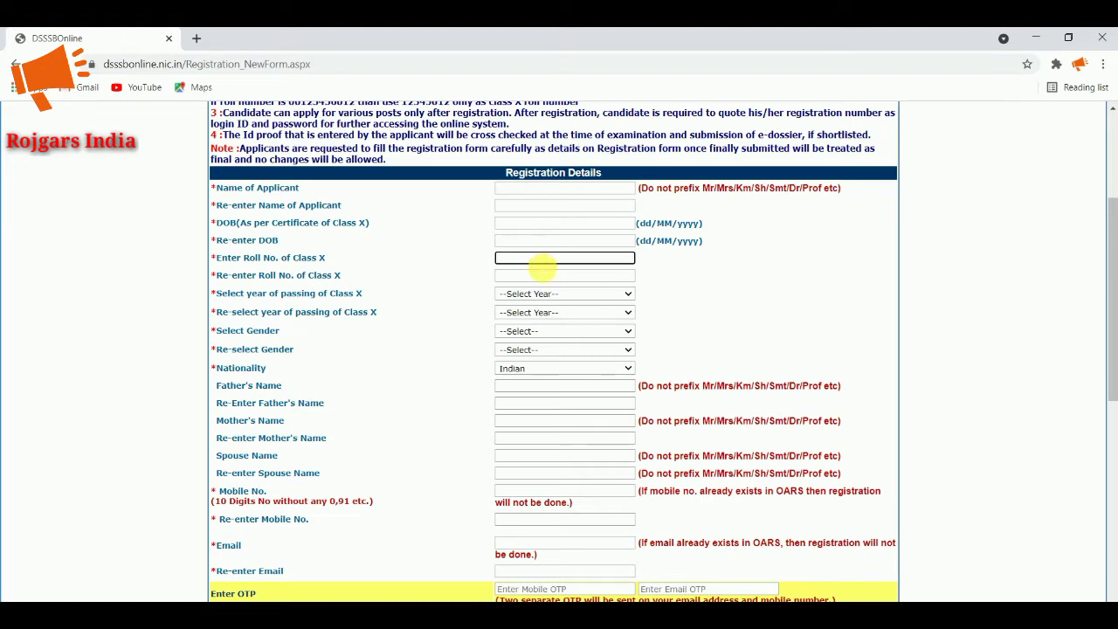
pyautogui.click(543, 276)
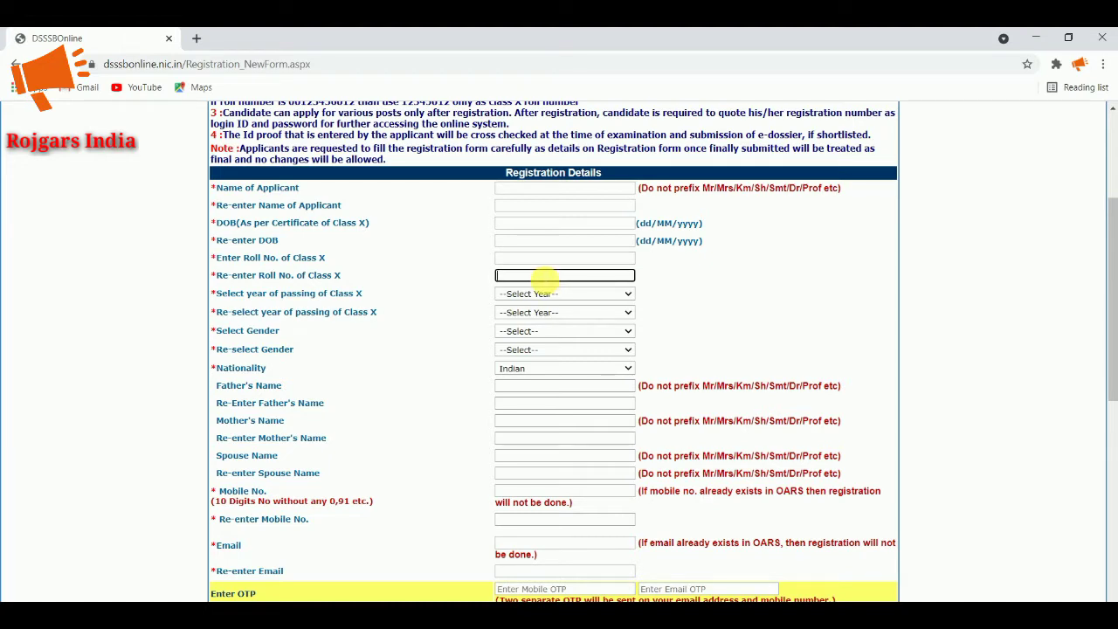
pyautogui.click(536, 293)
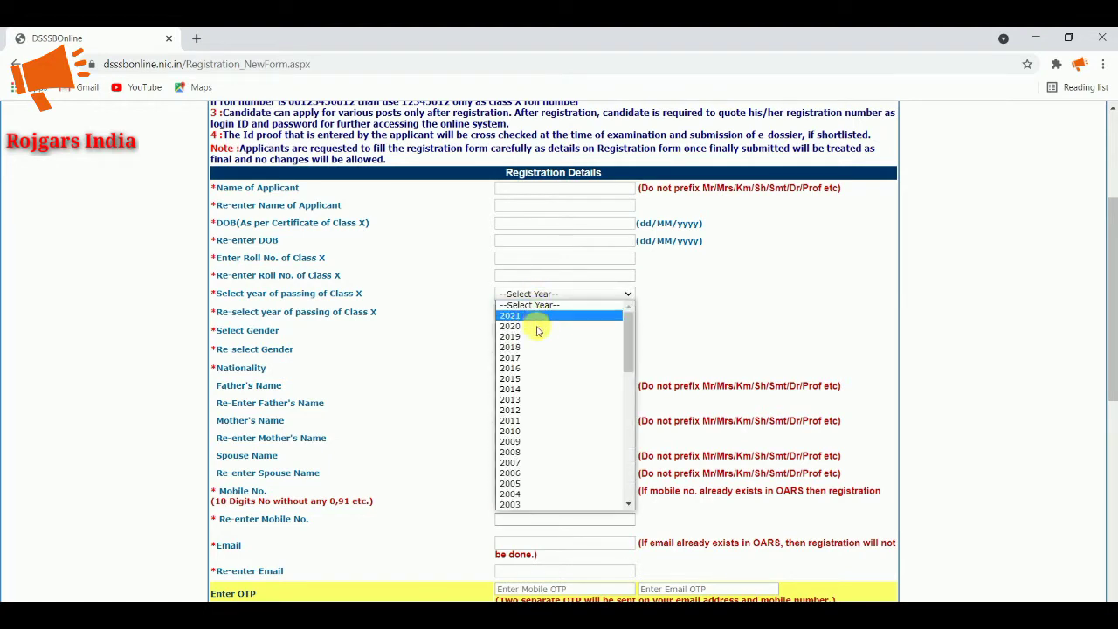
pyautogui.scroll(-5, 536, 393)
pyautogui.scroll(5, 536, 384)
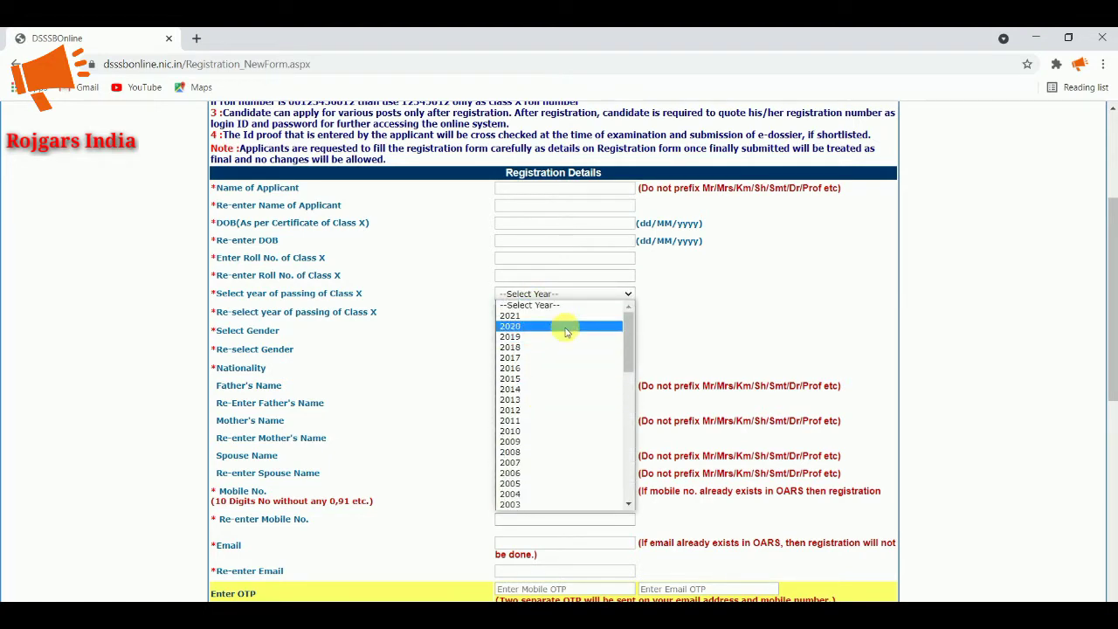
pyautogui.click(436, 382)
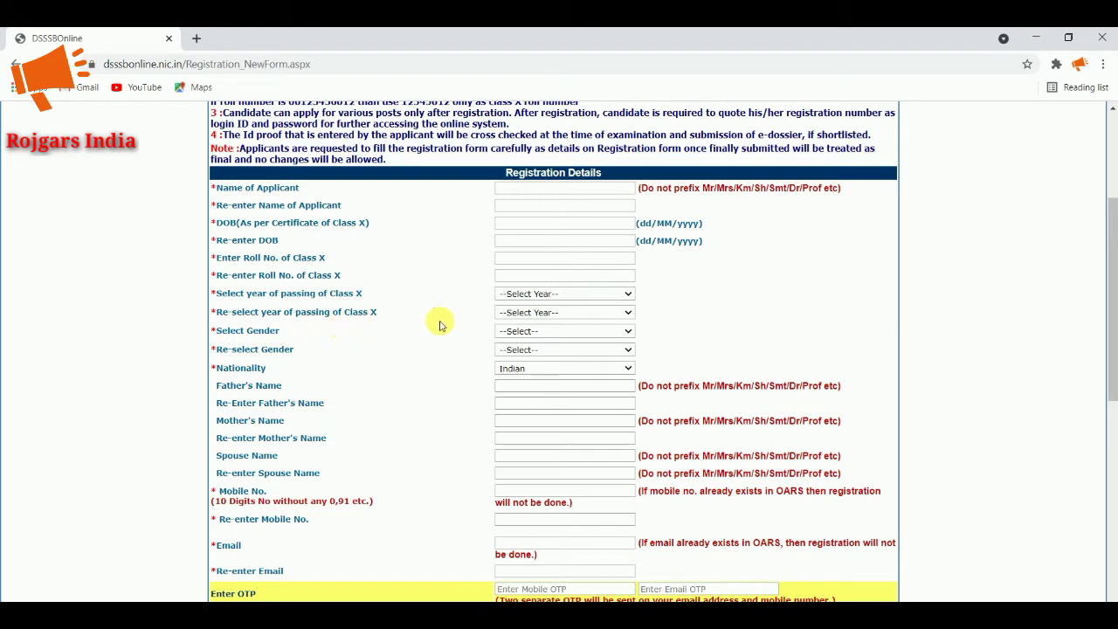
# Set both the Class X passing year and its re-selection field to 2015
pyautogui.click(510, 314)
pyautogui.scroll(-5, 524, 419)
pyautogui.scroll(5, 524, 419)
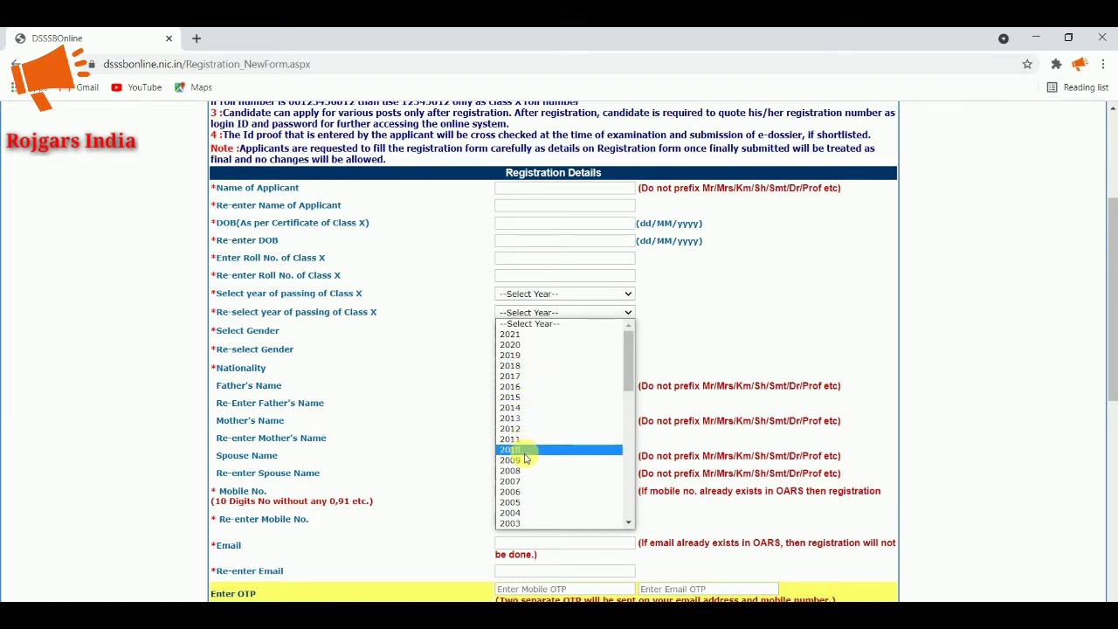
pyautogui.click(533, 398)
pyautogui.click(554, 295)
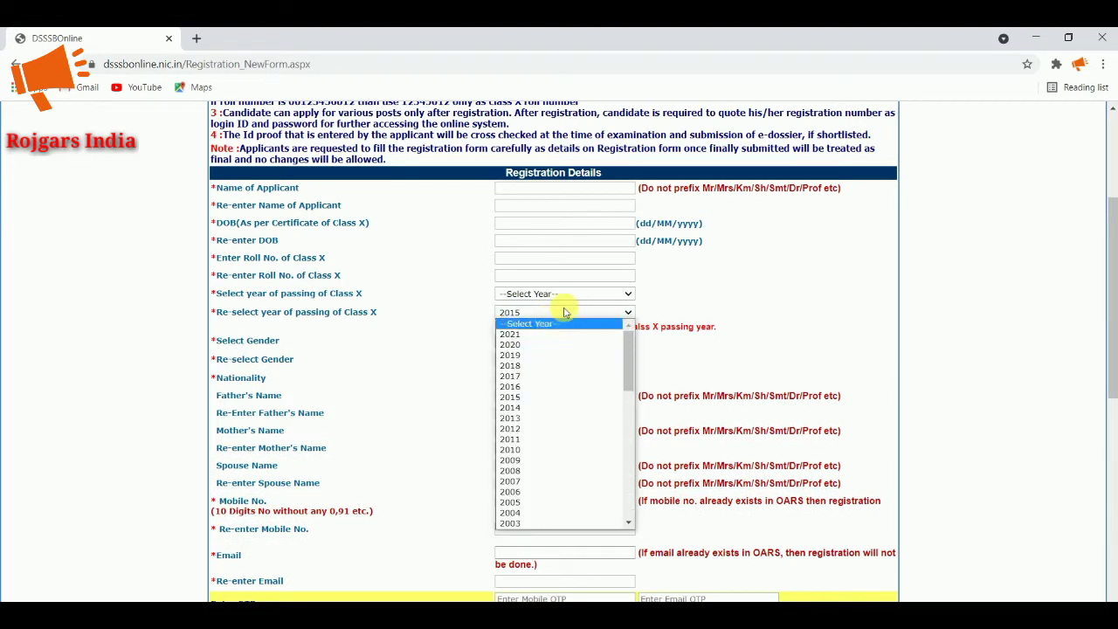
pyautogui.scroll(-5, 526, 432)
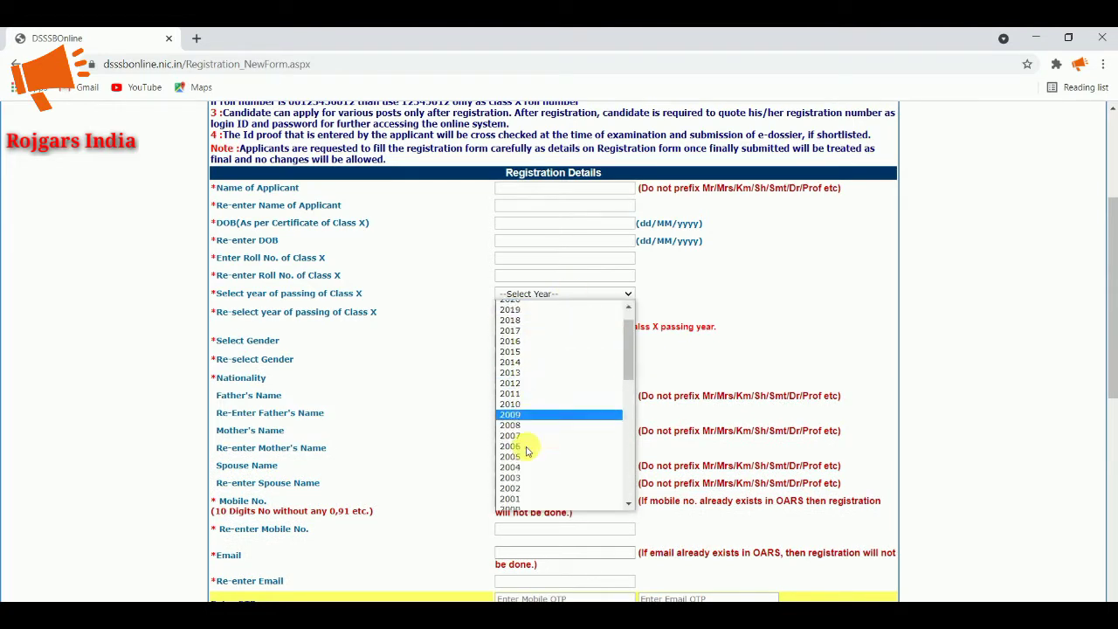
pyautogui.scroll(5, 526, 435)
pyautogui.click(529, 378)
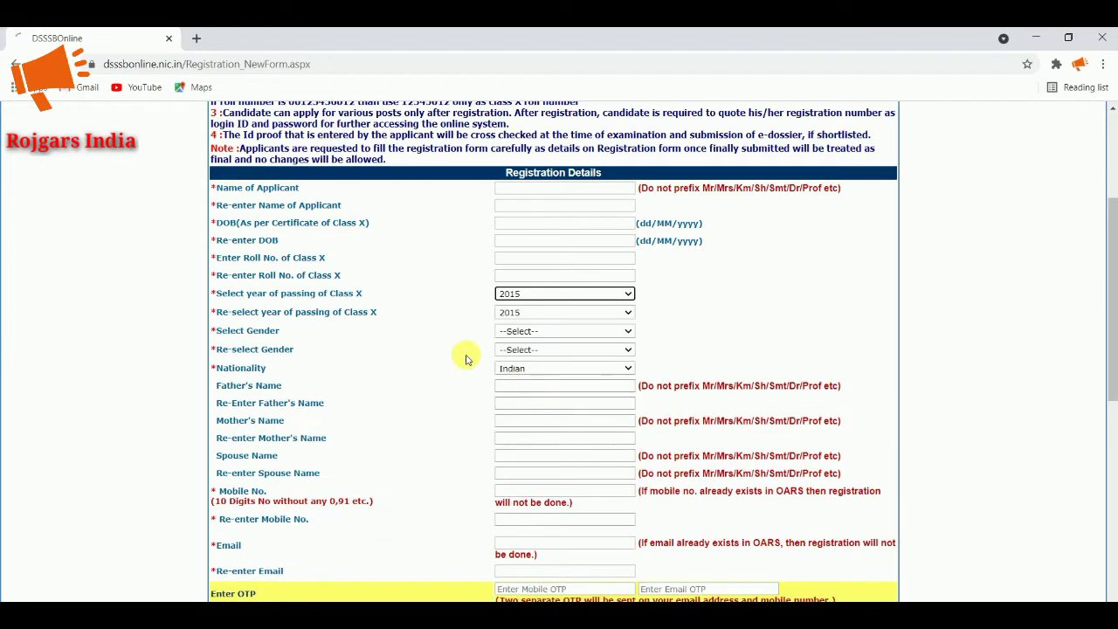
# Inspect the options in both gender fields and the nationality field, and dismiss the roll number alert
pyautogui.click(522, 331)
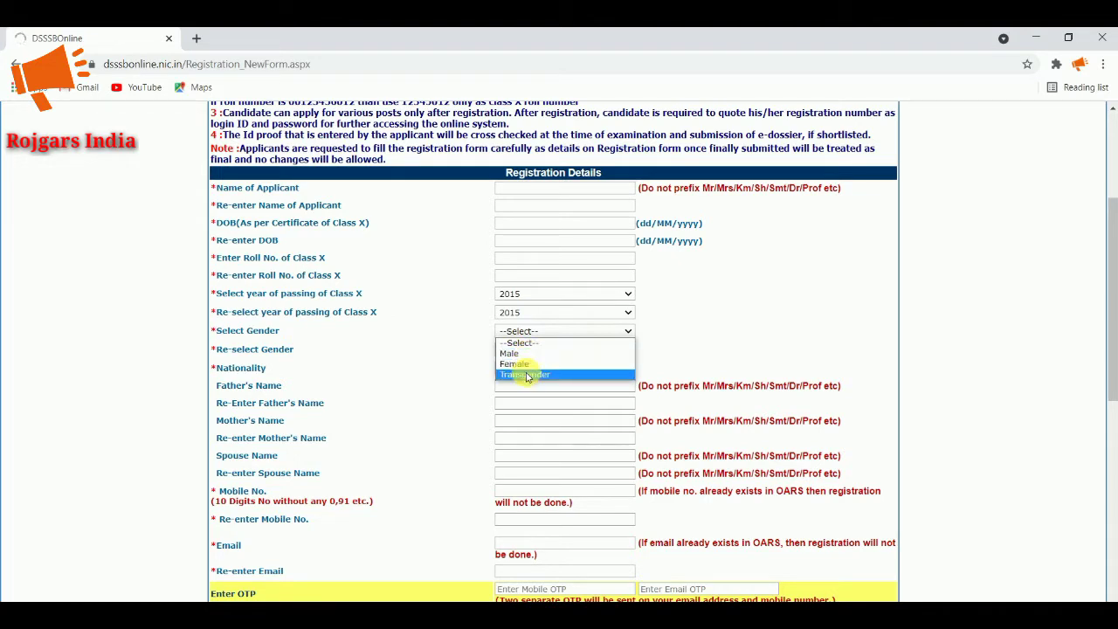
pyautogui.click(463, 366)
pyautogui.click(509, 351)
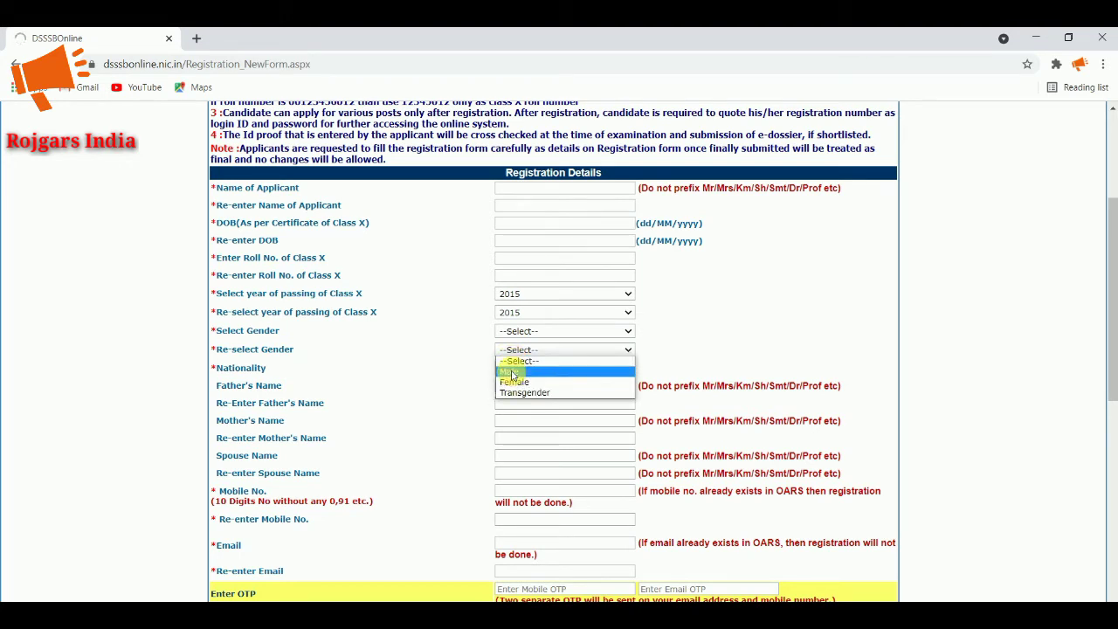
pyautogui.click(478, 370)
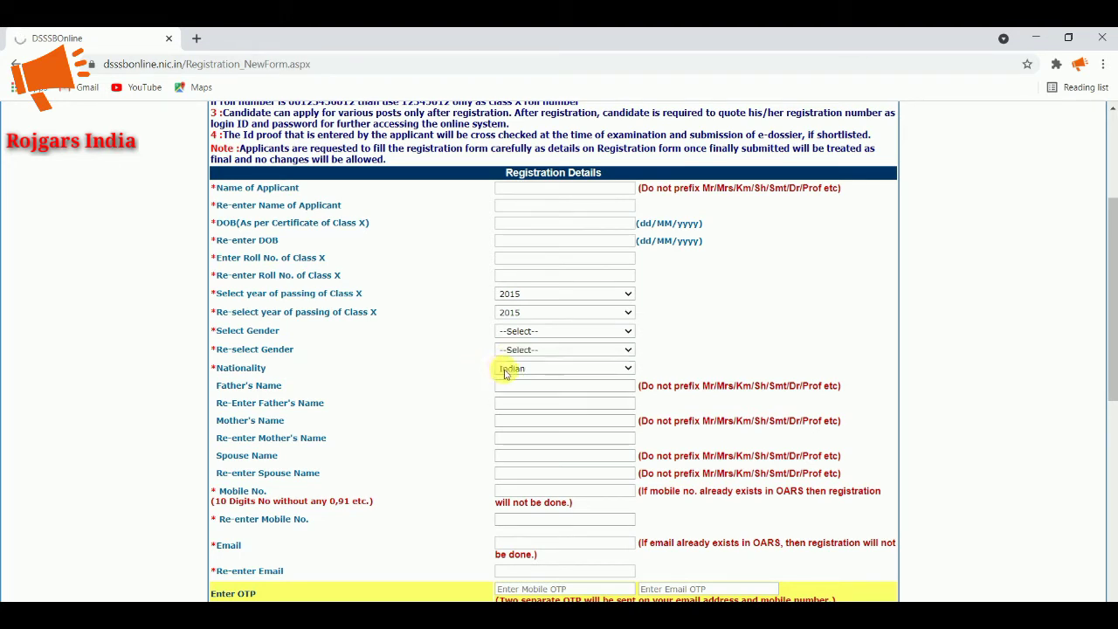
pyautogui.click(515, 377)
pyautogui.click(515, 376)
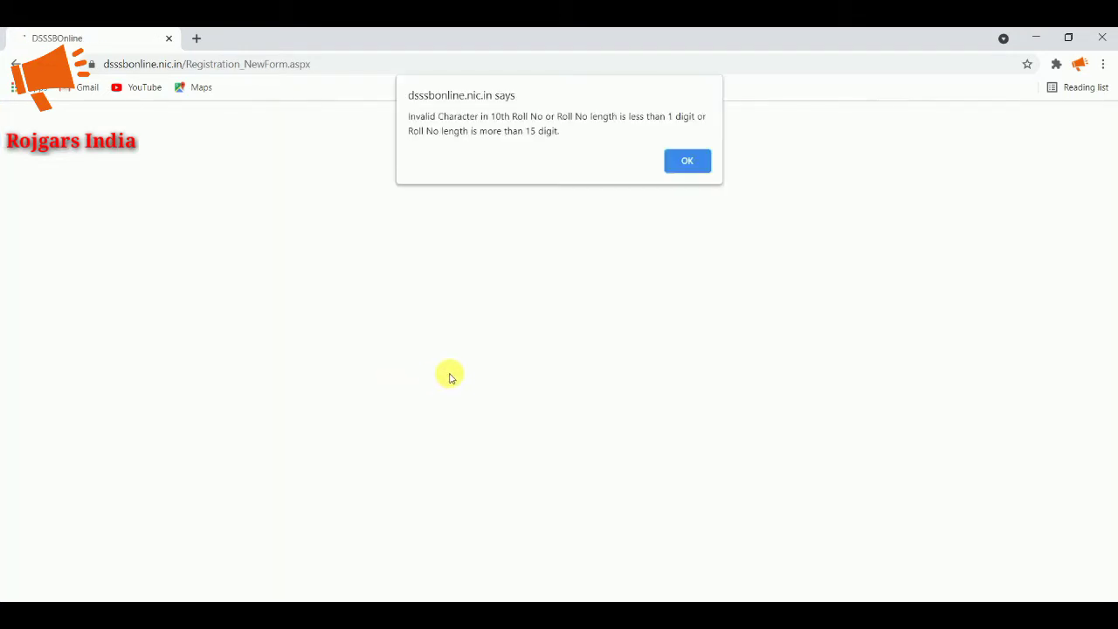
pyautogui.click(686, 163)
# Examine the father's, mother's and spouse name fields of the registration details
pyautogui.scroll(-2, 491, 387)
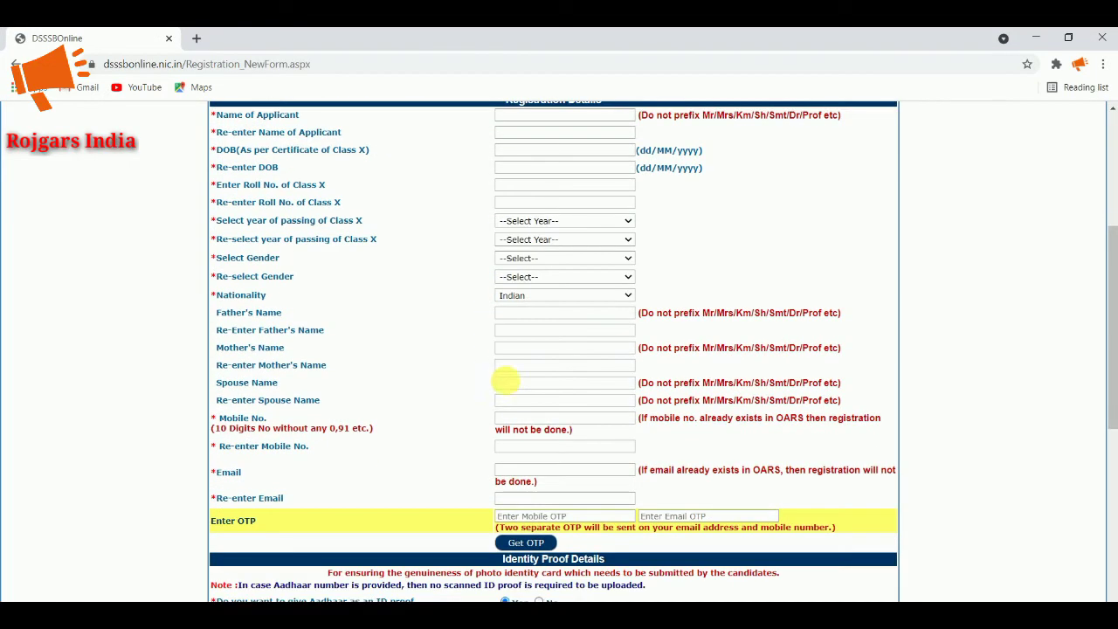
pyautogui.click(532, 312)
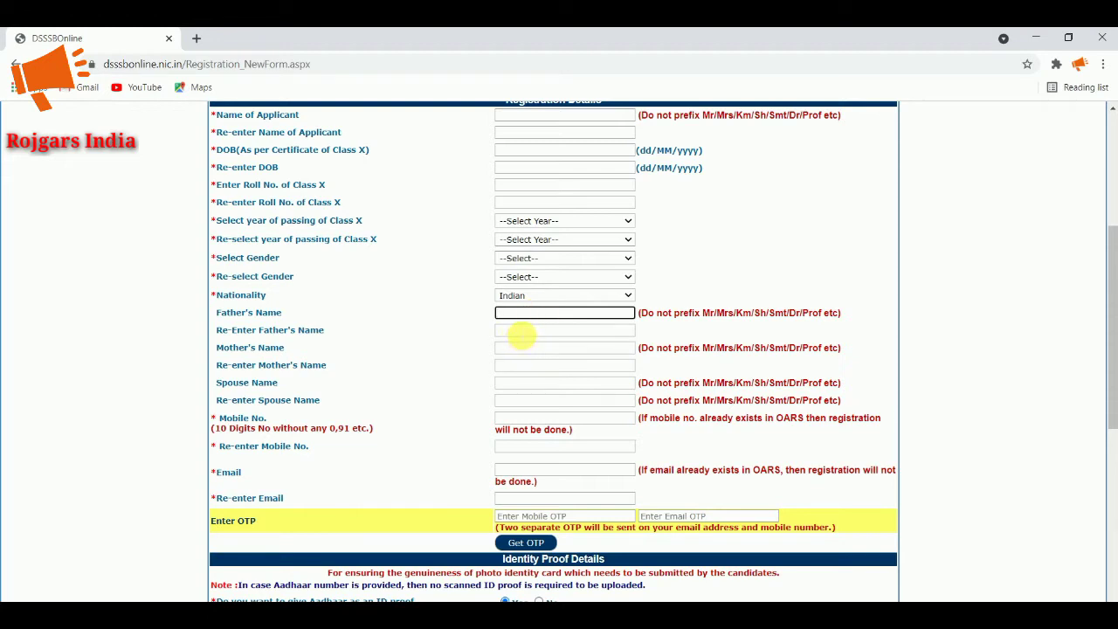
pyautogui.click(521, 331)
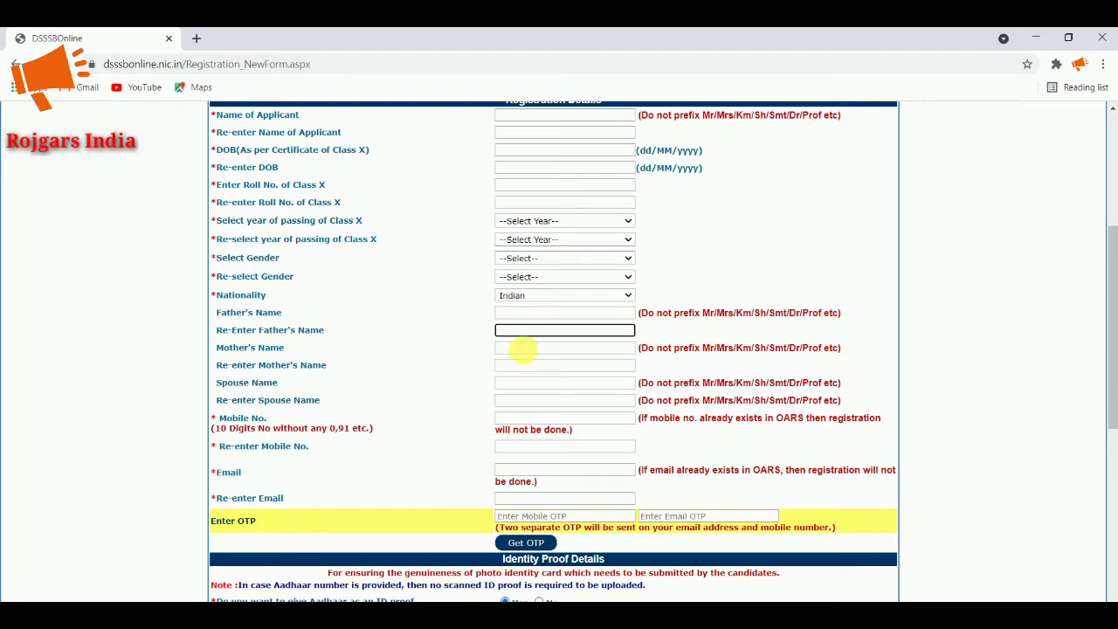
pyautogui.click(521, 348)
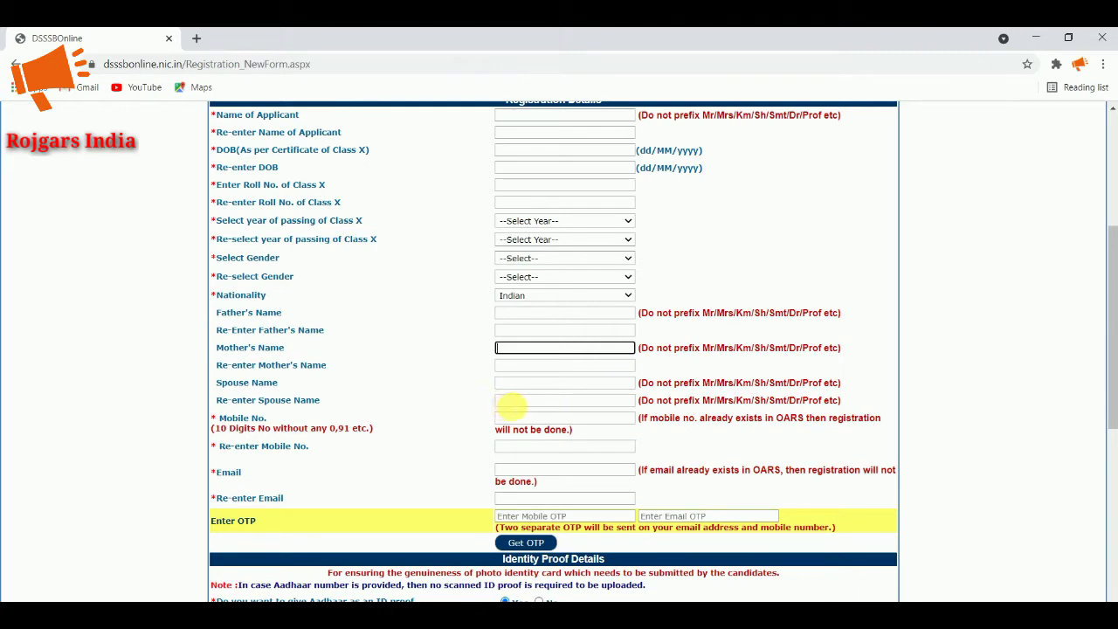
pyautogui.click(513, 401)
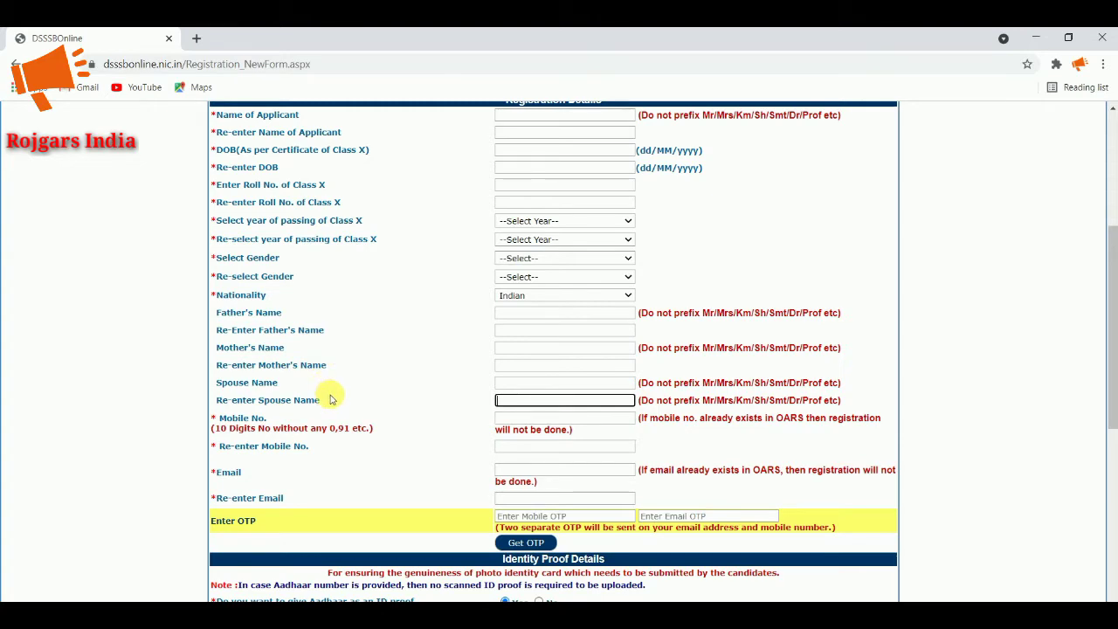
# Examine the mobile number, mobile number confirmation and email fields of the registration details
pyautogui.scroll(-1, 323, 389)
pyautogui.click(506, 346)
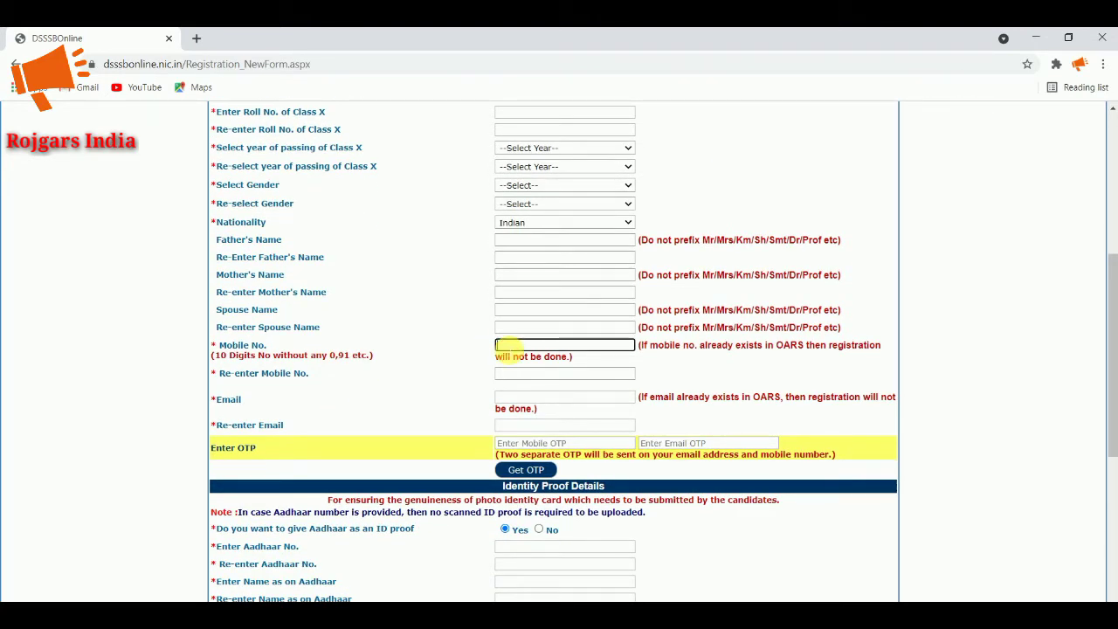
pyautogui.click(517, 375)
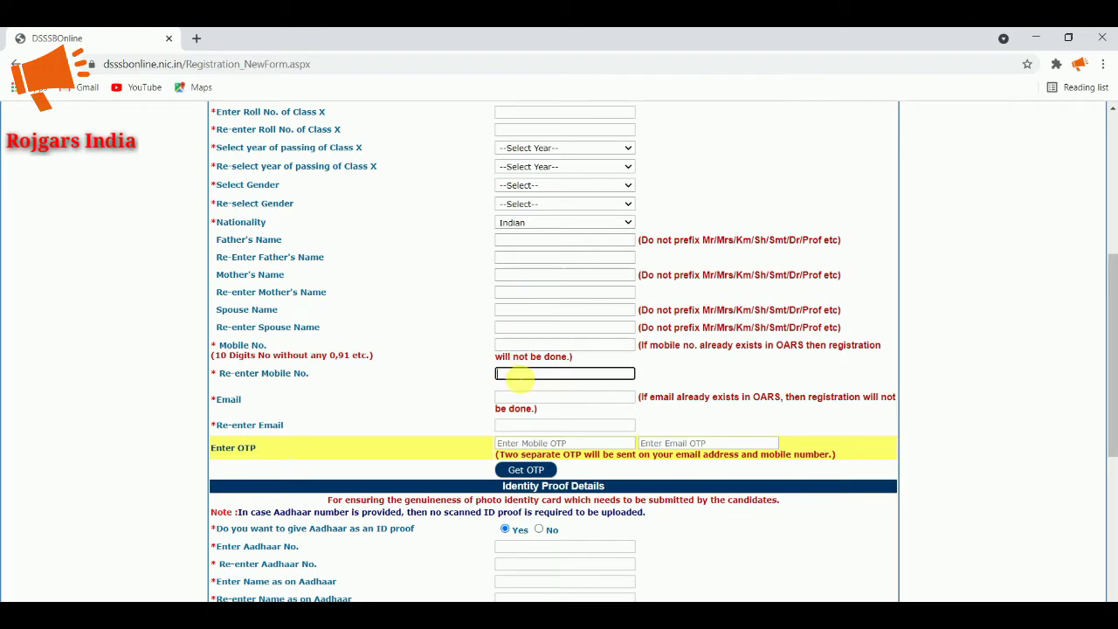
pyautogui.click(517, 398)
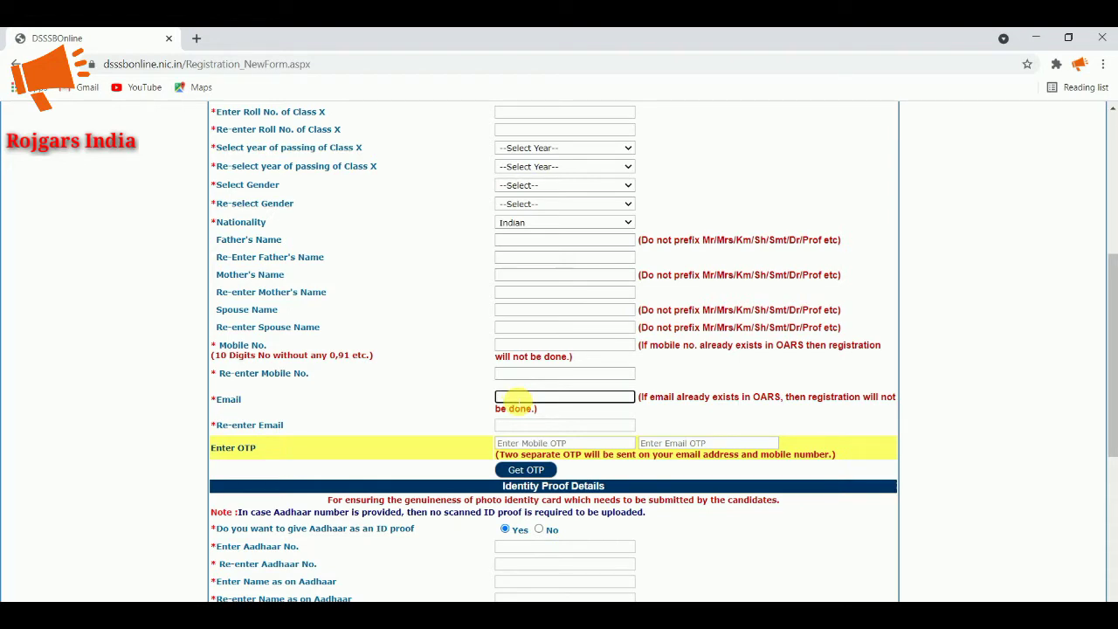
# Examine the email confirmation field and the mobile and email OTP fields of the registration details
pyautogui.click(517, 426)
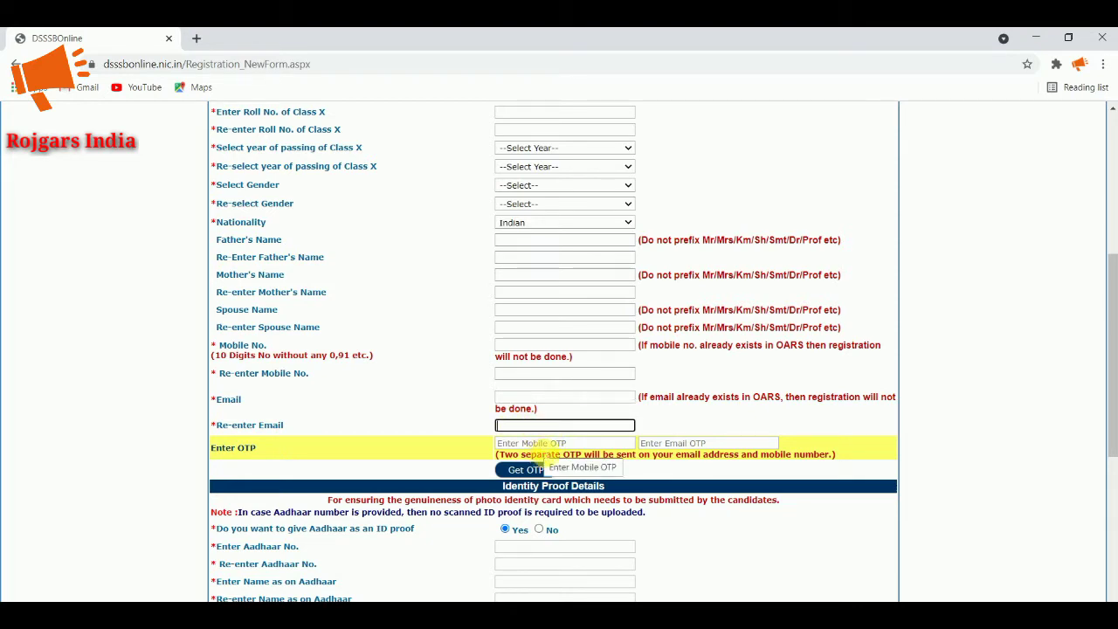
pyautogui.scroll(-1, 698, 453)
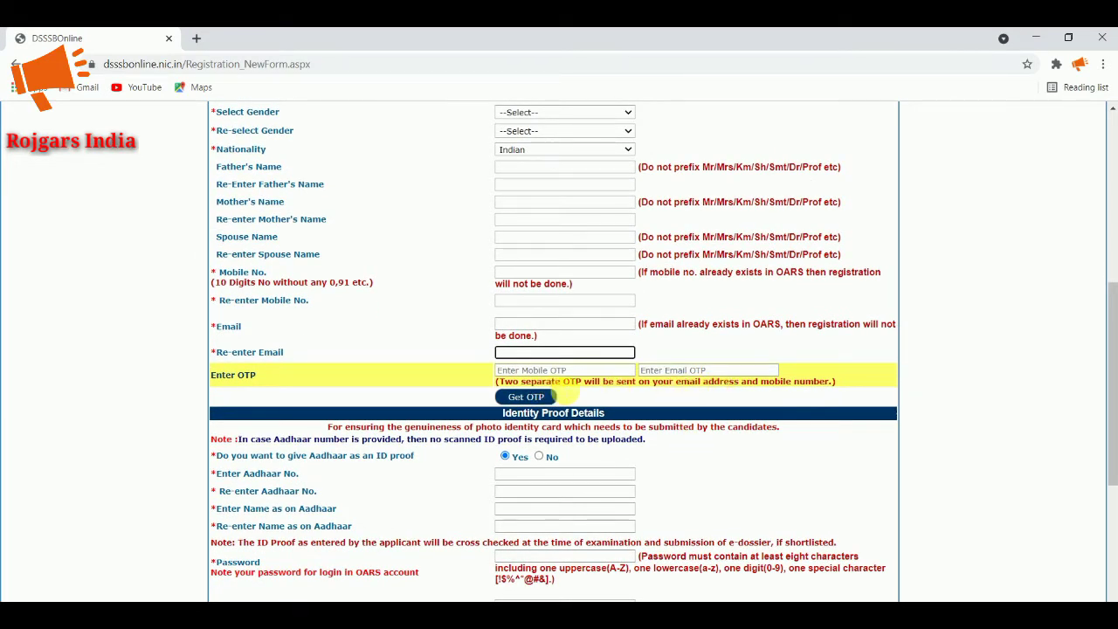
pyautogui.scroll(-1, 563, 407)
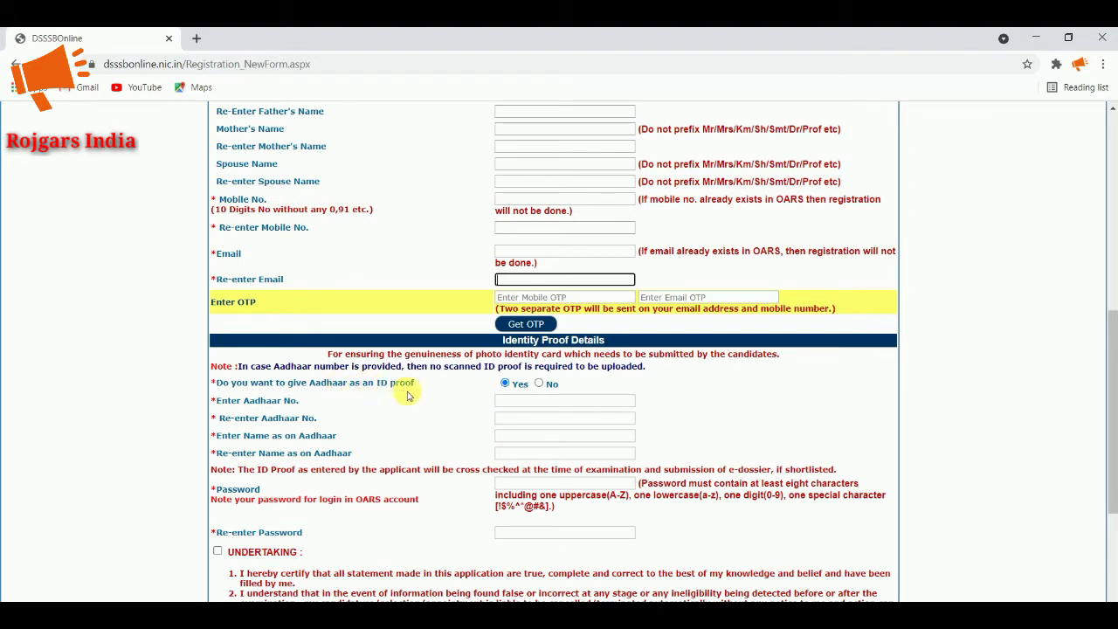
# Try both answers for giving Aadhaar as ID proof and examine the Aadhaar number and name fields
pyautogui.click(538, 384)
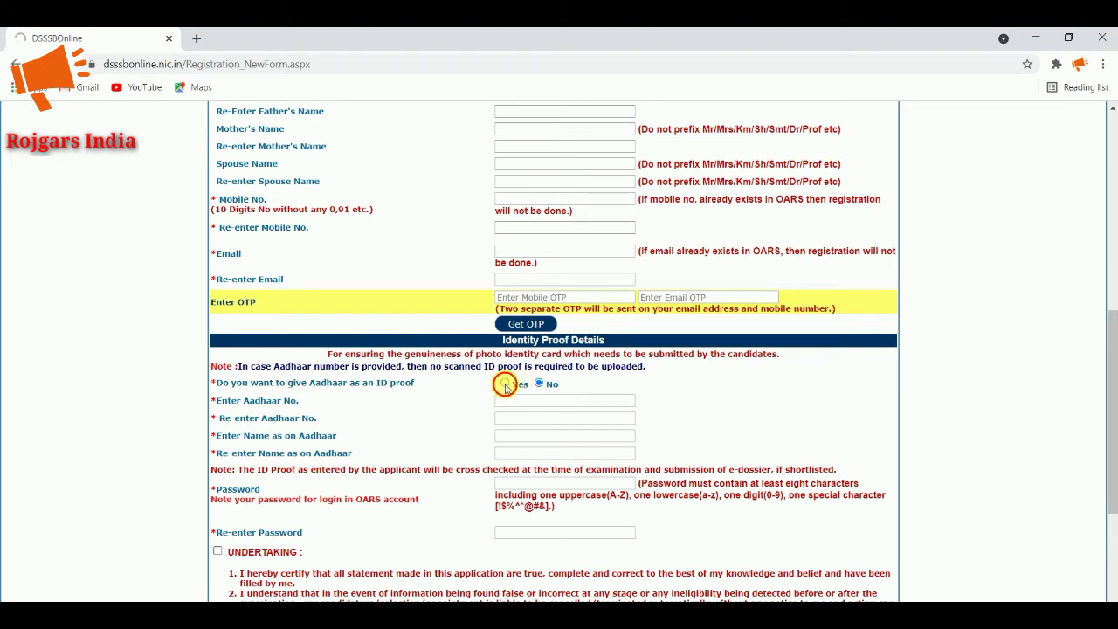
pyautogui.click(505, 383)
pyautogui.click(513, 401)
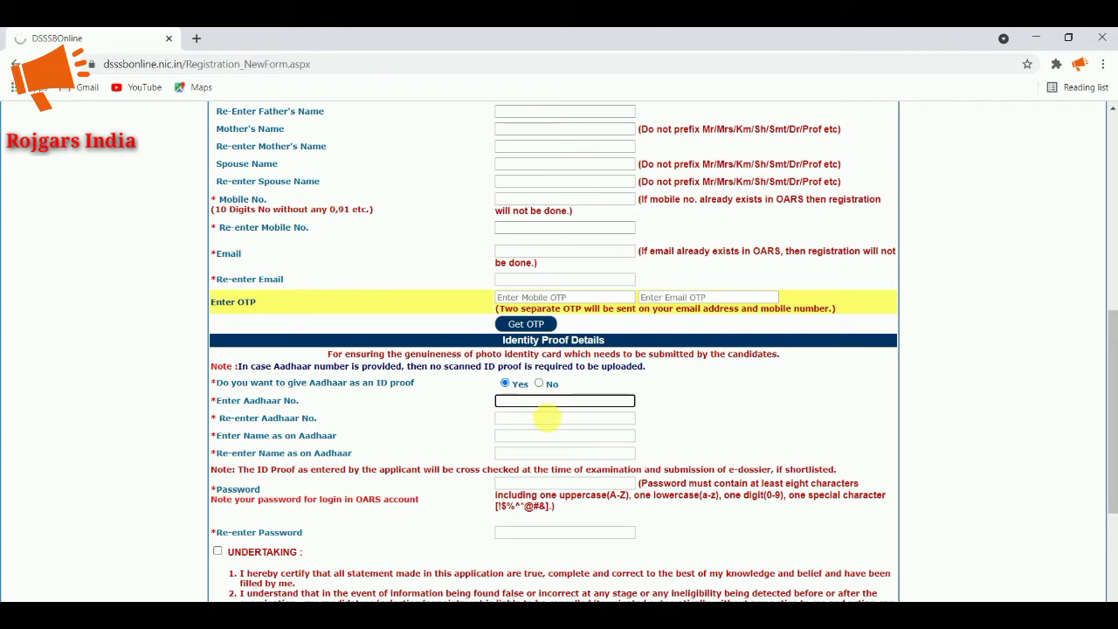
pyautogui.click(538, 419)
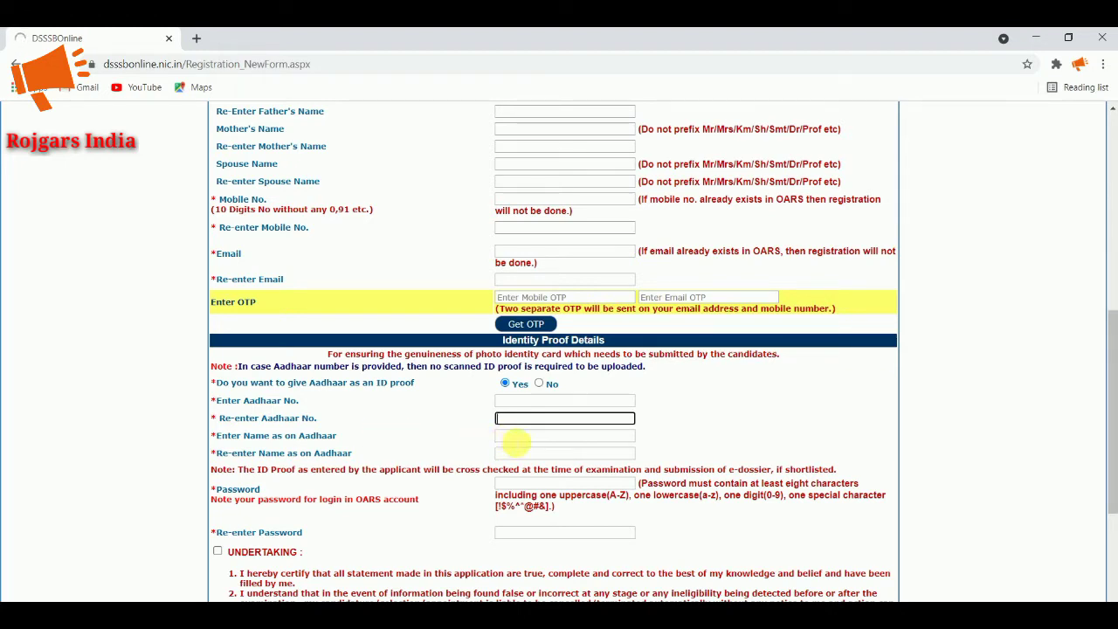
pyautogui.click(515, 437)
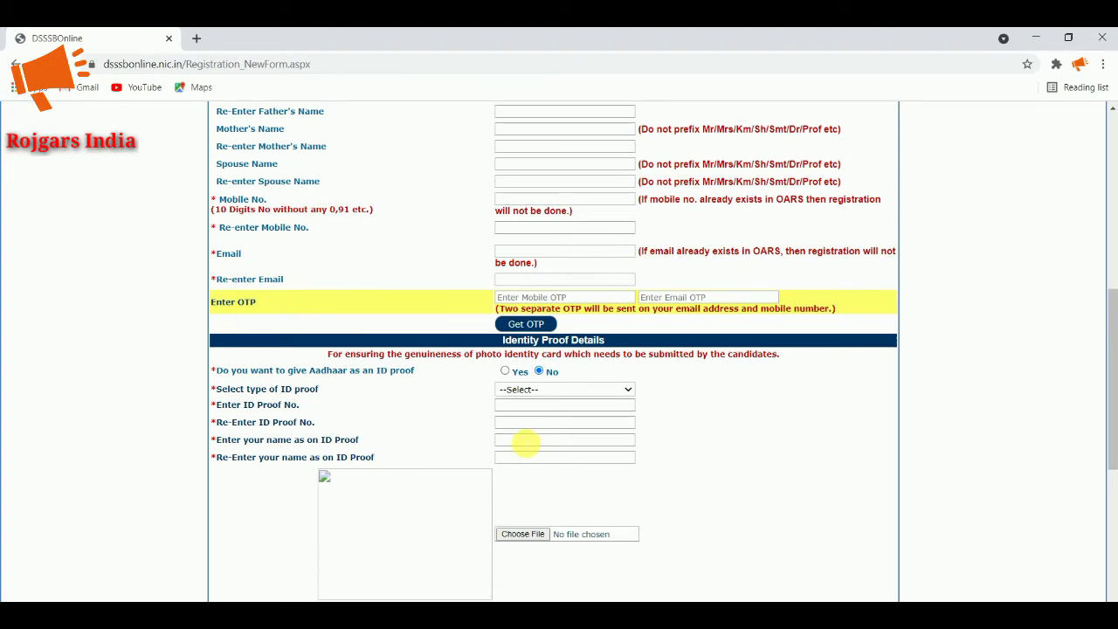
# Examine the fields for a non-Aadhaar ID proof and highlight the file size limit for its scanned copy
pyautogui.click(544, 456)
pyautogui.scroll(-2, 553, 424)
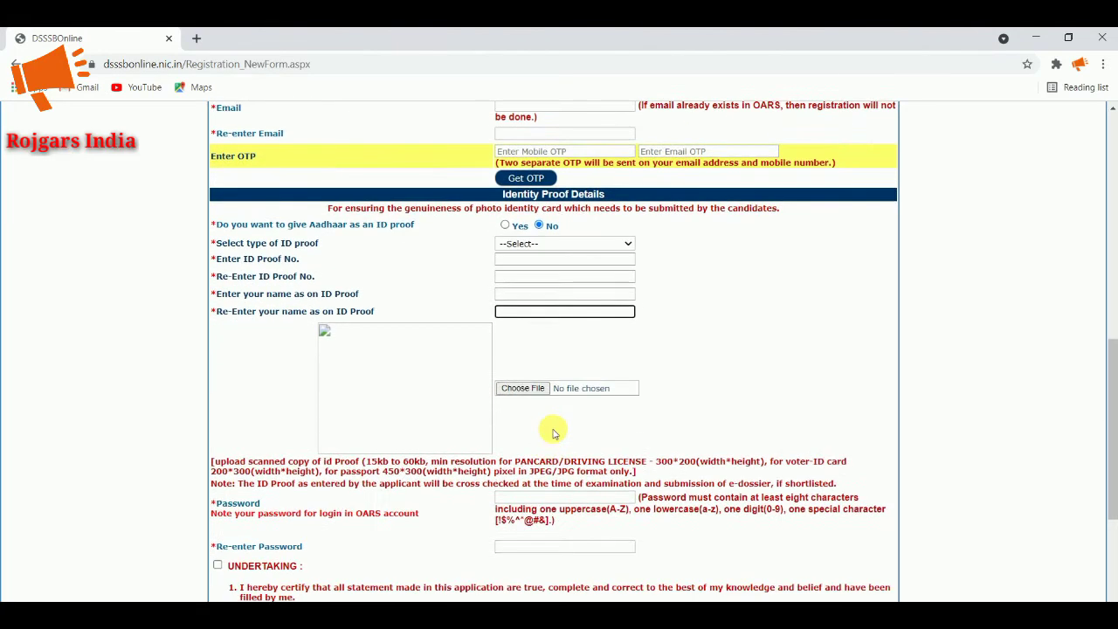
pyautogui.click(688, 348)
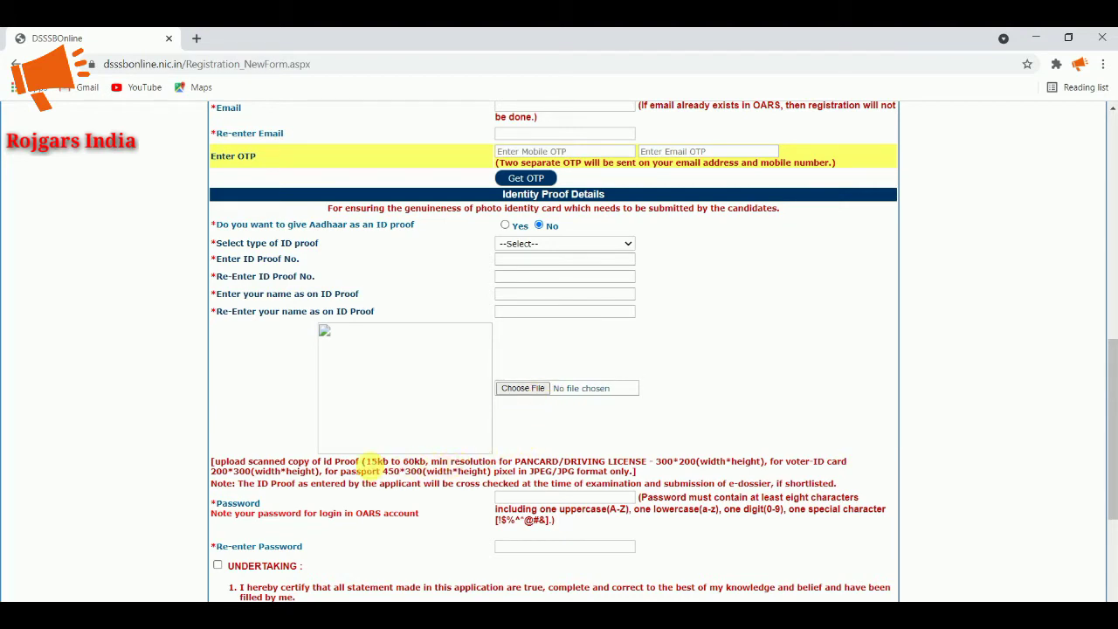
pyautogui.moveTo(364, 461); pyautogui.dragTo(423, 462)
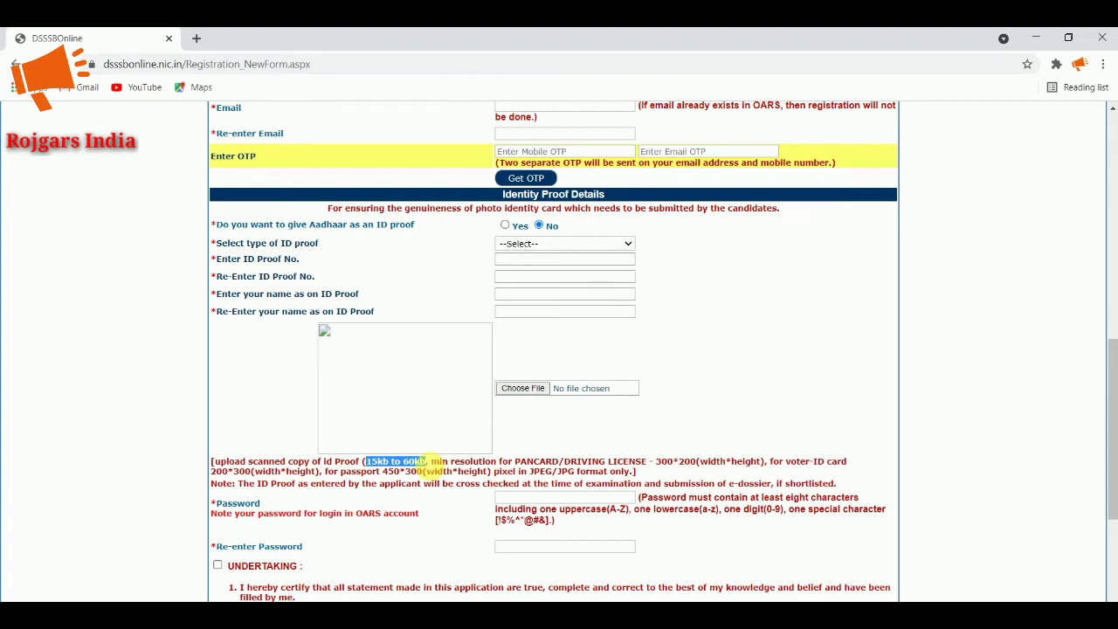
# Examine the password and password confirmation fields, and dismiss the password length alert
pyautogui.scroll(-2, 441, 458)
pyautogui.click(515, 351)
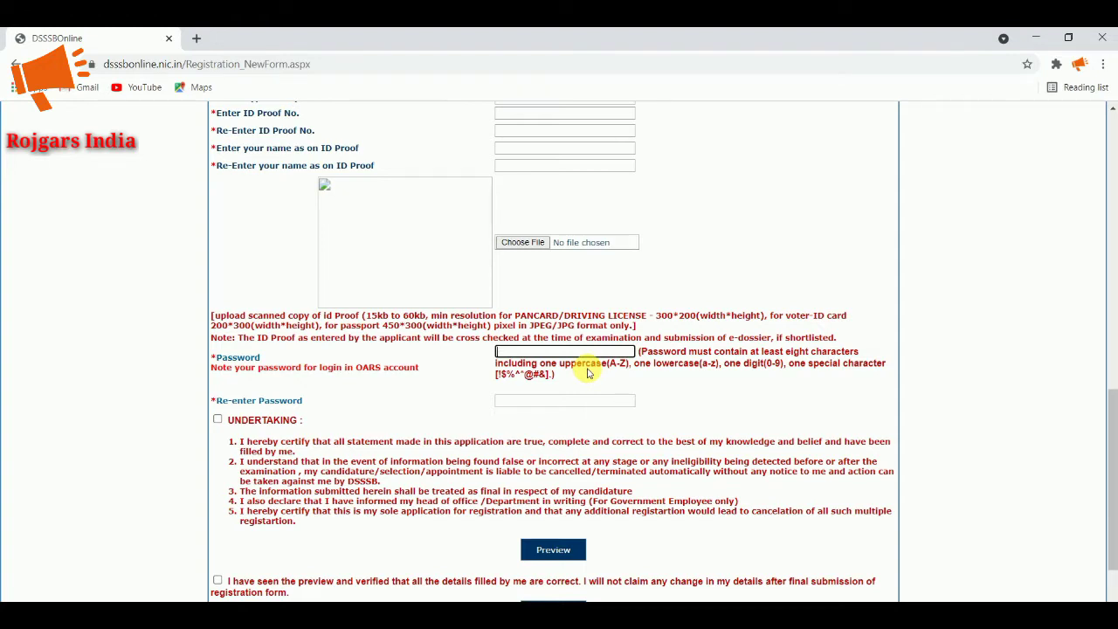
pyautogui.click(515, 376)
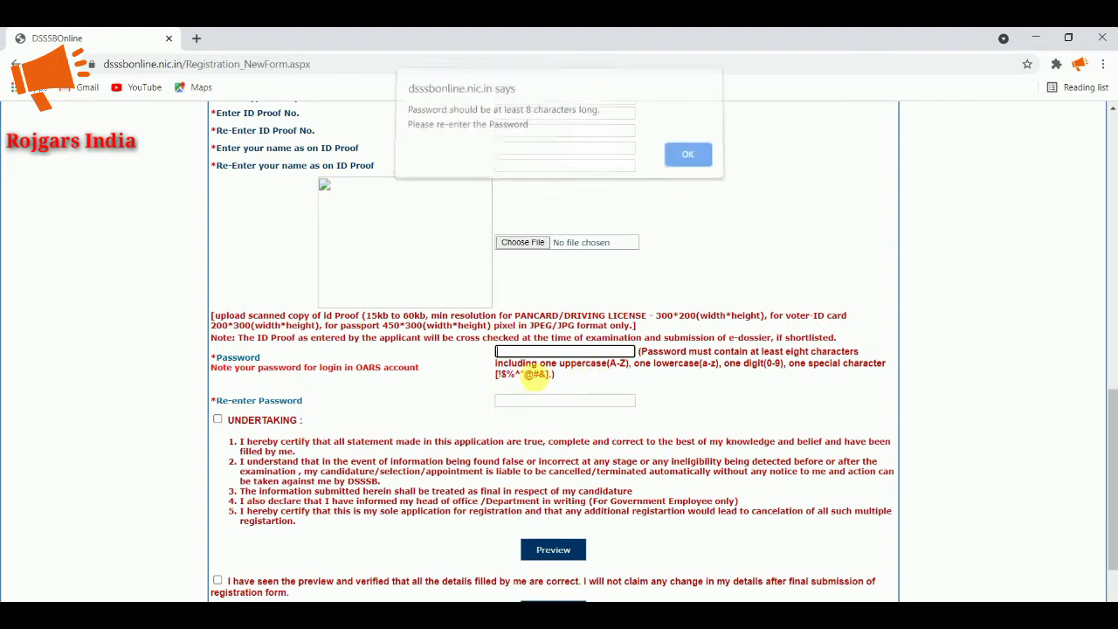
pyautogui.click(687, 160)
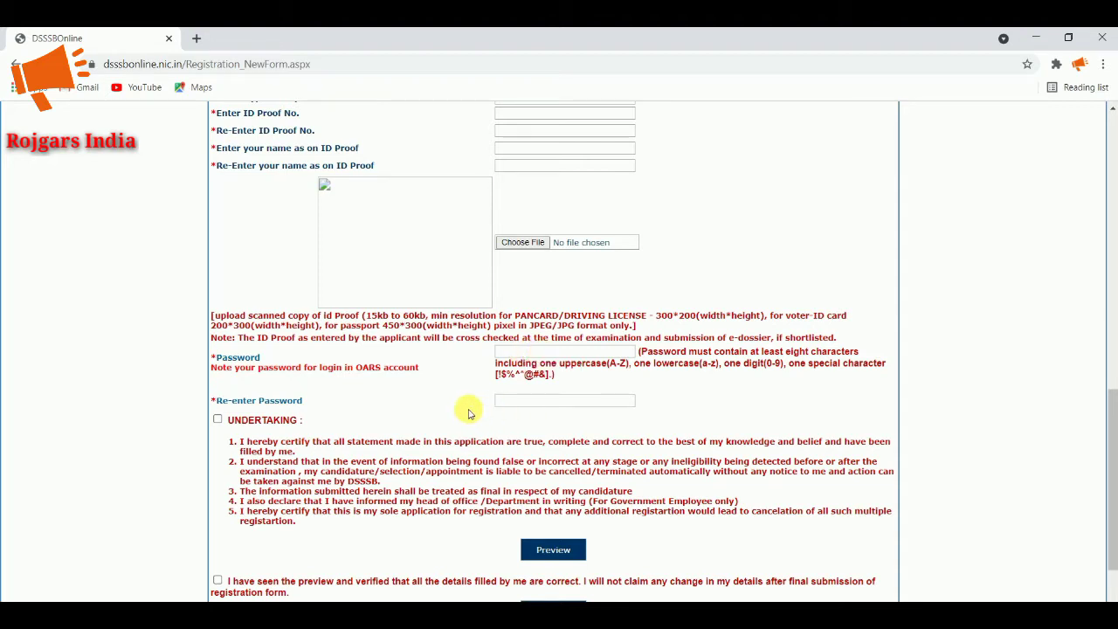
pyautogui.click(506, 402)
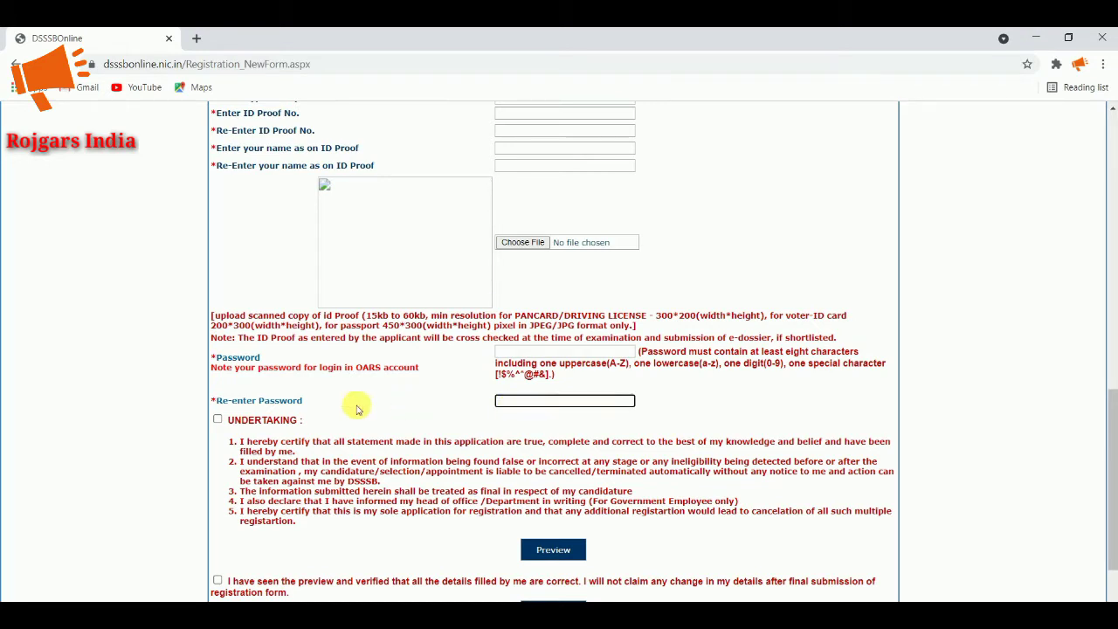
# Tick the undertaking and the preview verification declaration, and try to submit the registration form
pyautogui.click(217, 419)
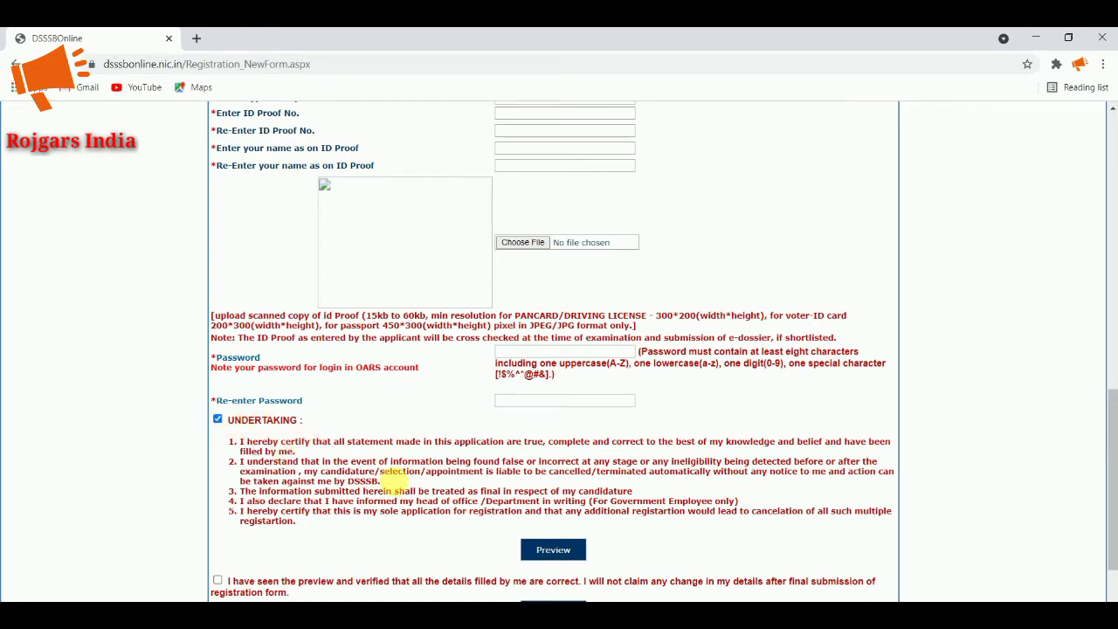
pyautogui.scroll(-3, 395, 482)
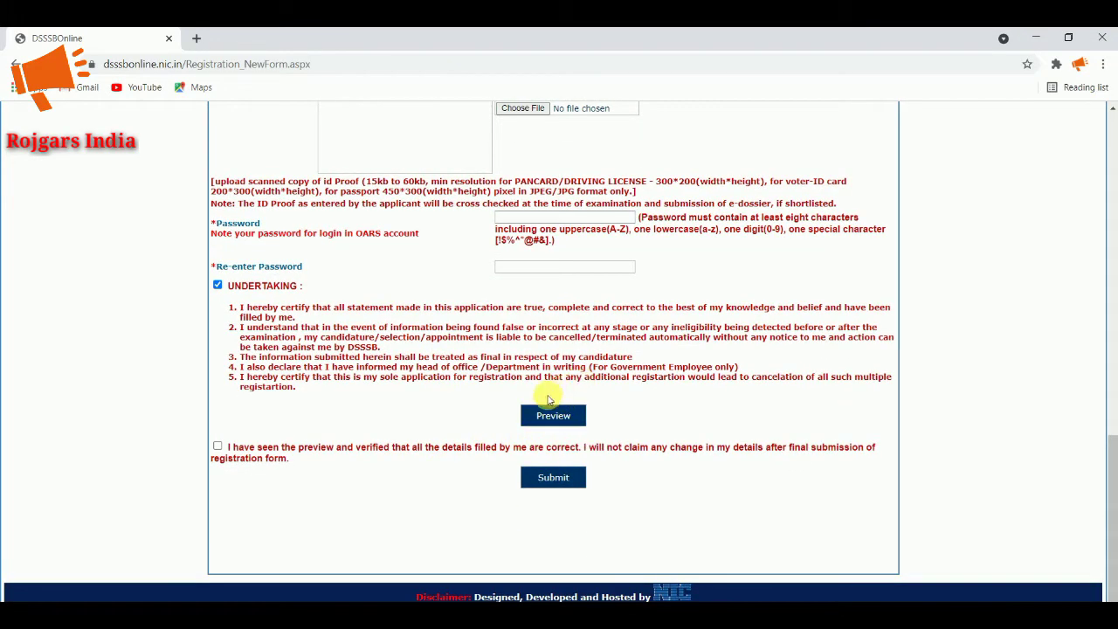
pyautogui.click(218, 446)
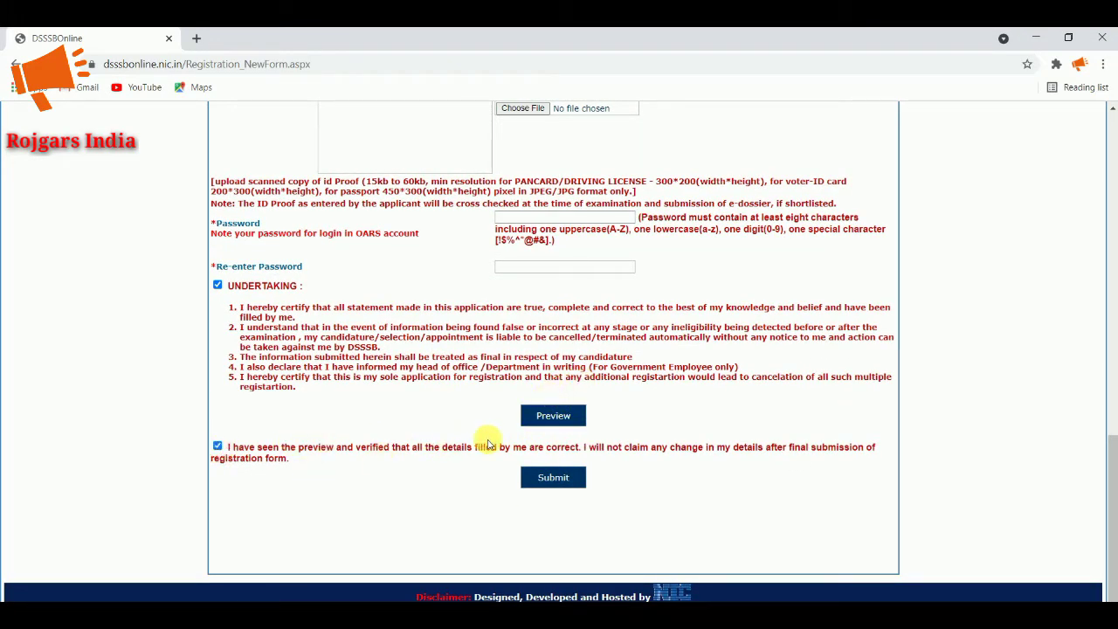
pyautogui.click(581, 476)
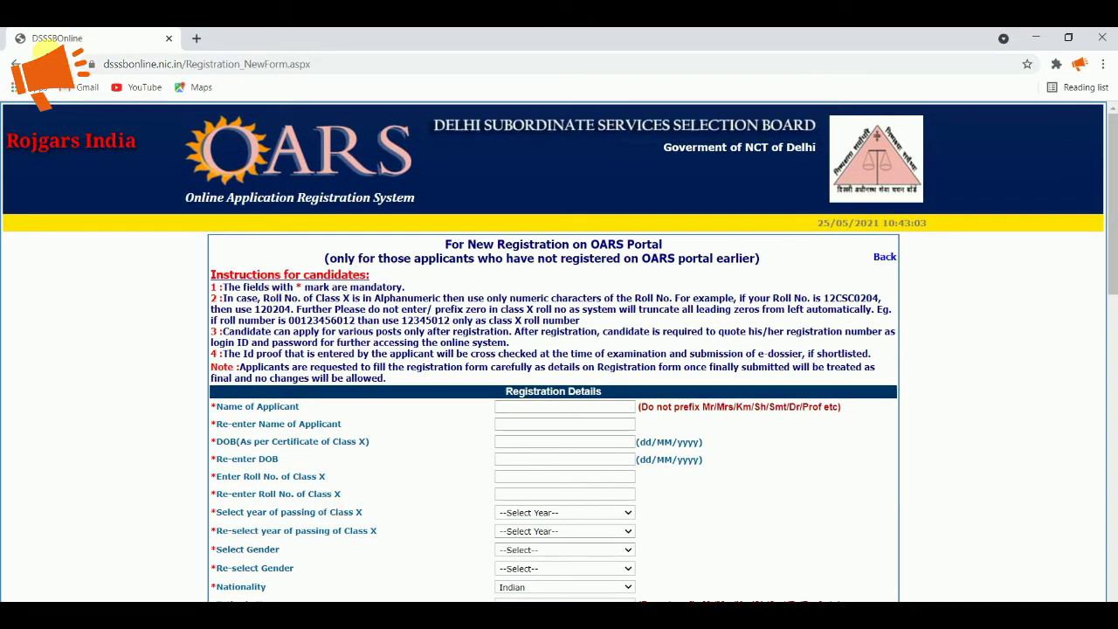
# Return to the OARS login page and open the registered user sign-in form
pyautogui.click(21, 61)
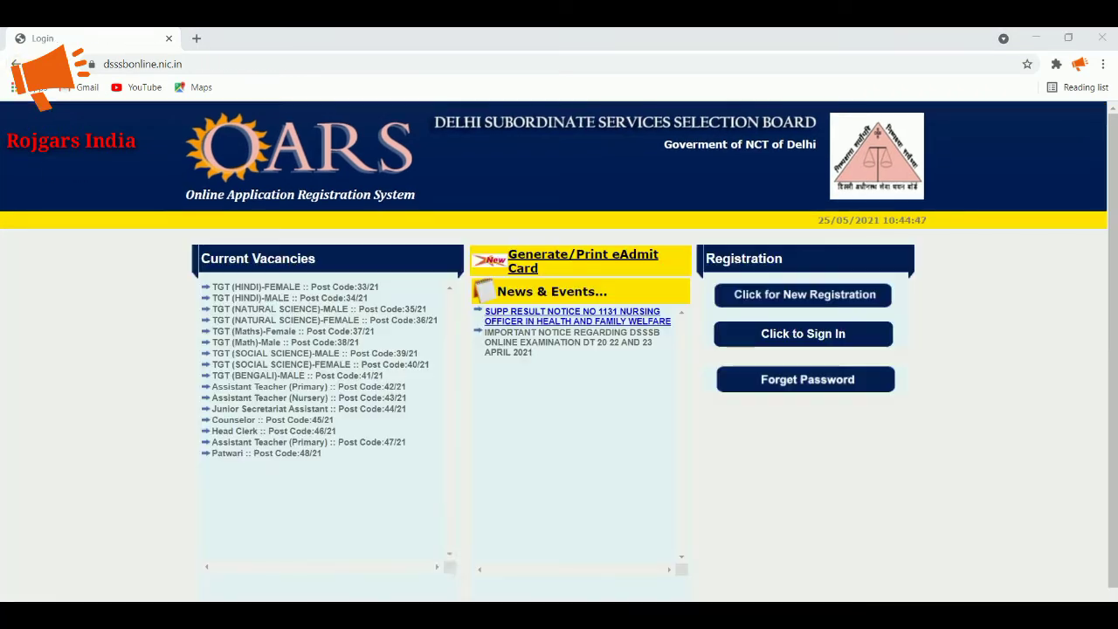
pyautogui.click(812, 336)
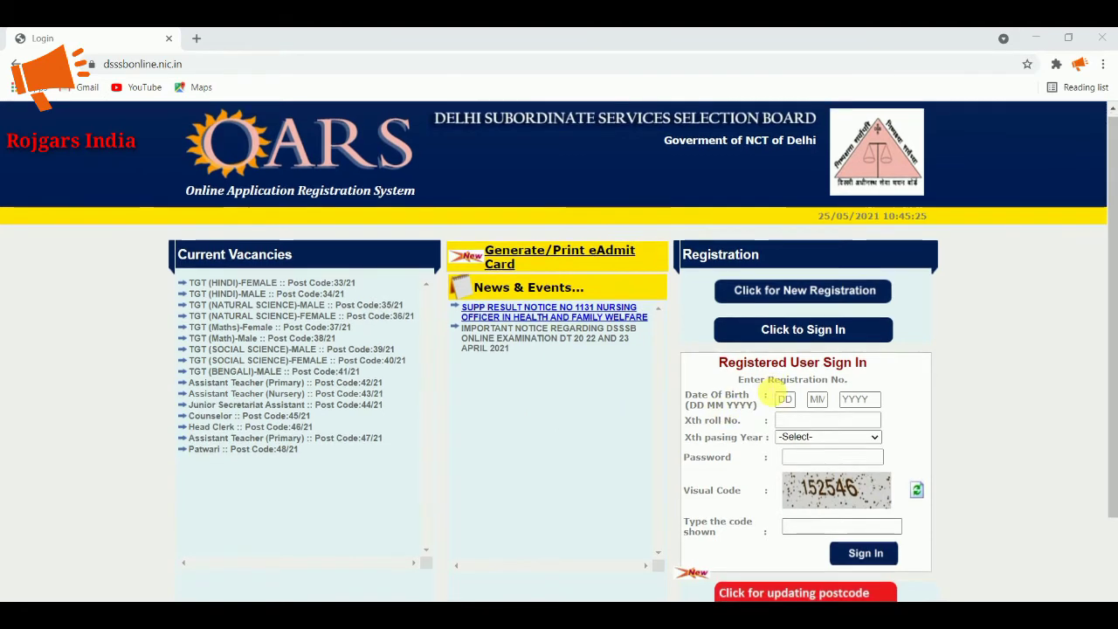
pyautogui.scroll(-2, 771, 394)
# Examine the date of birth, Class X roll number, passing year, password and visual code fields of the sign-in form
pyautogui.click(785, 269)
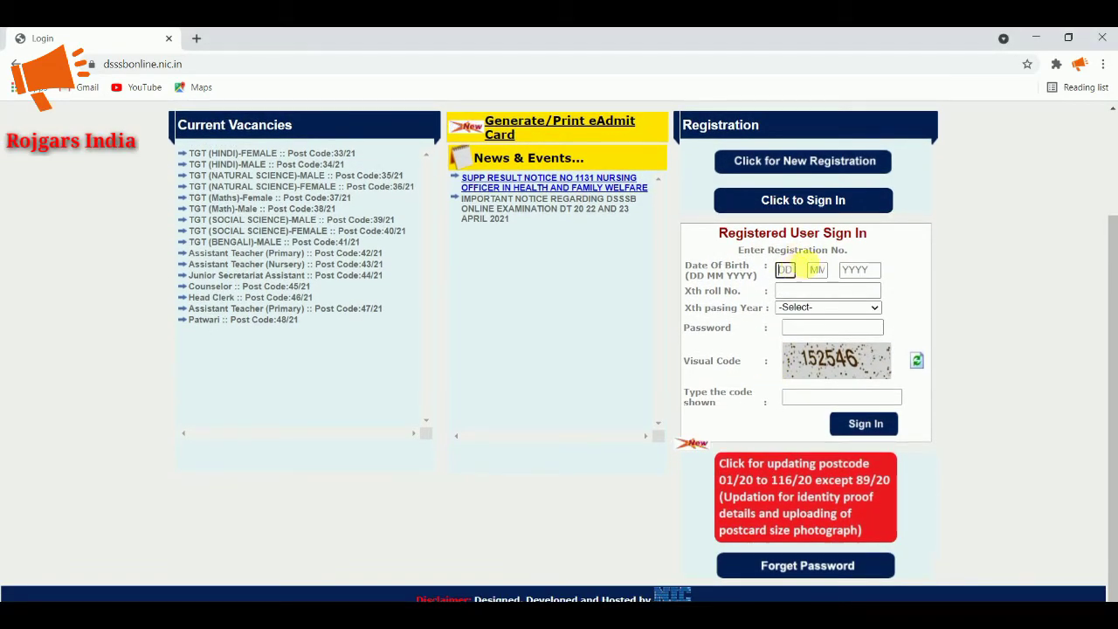
pyautogui.click(818, 268)
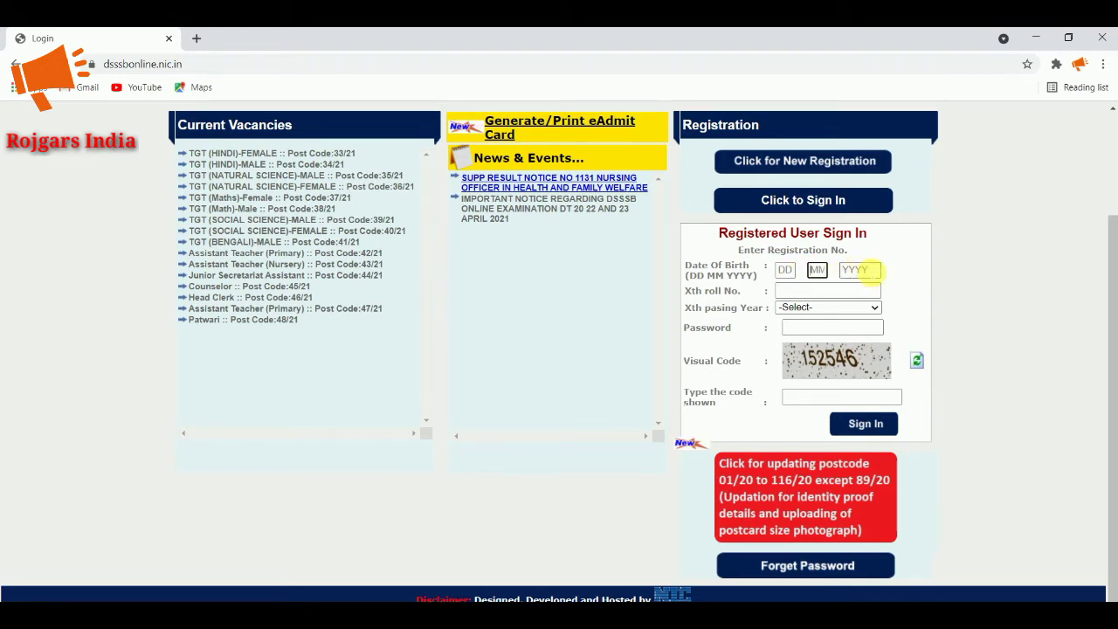
pyautogui.click(831, 294)
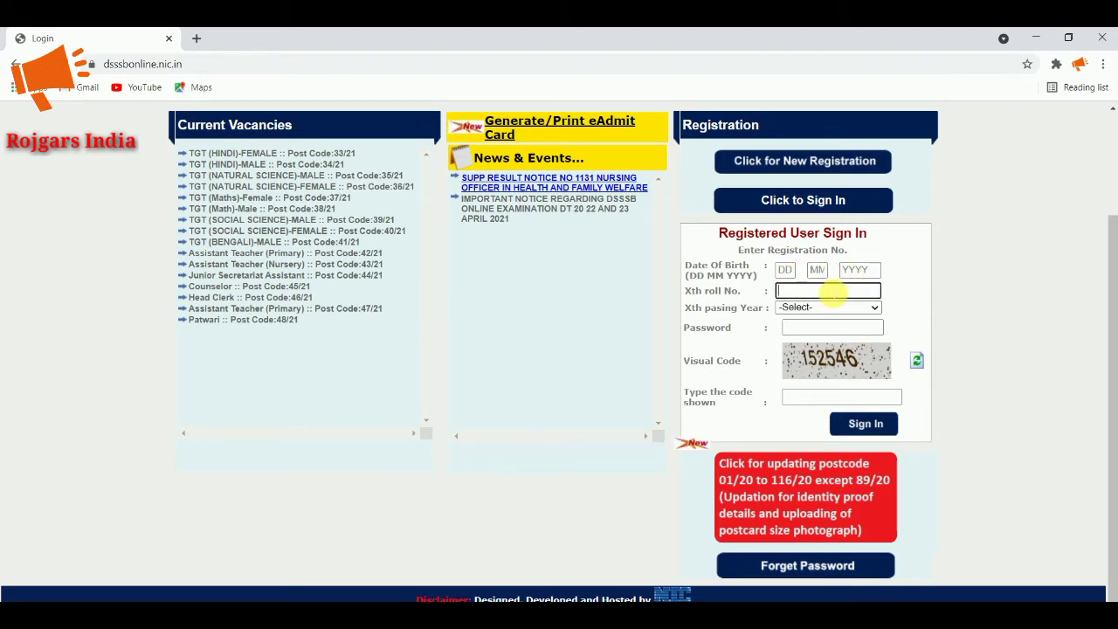
pyautogui.click(814, 307)
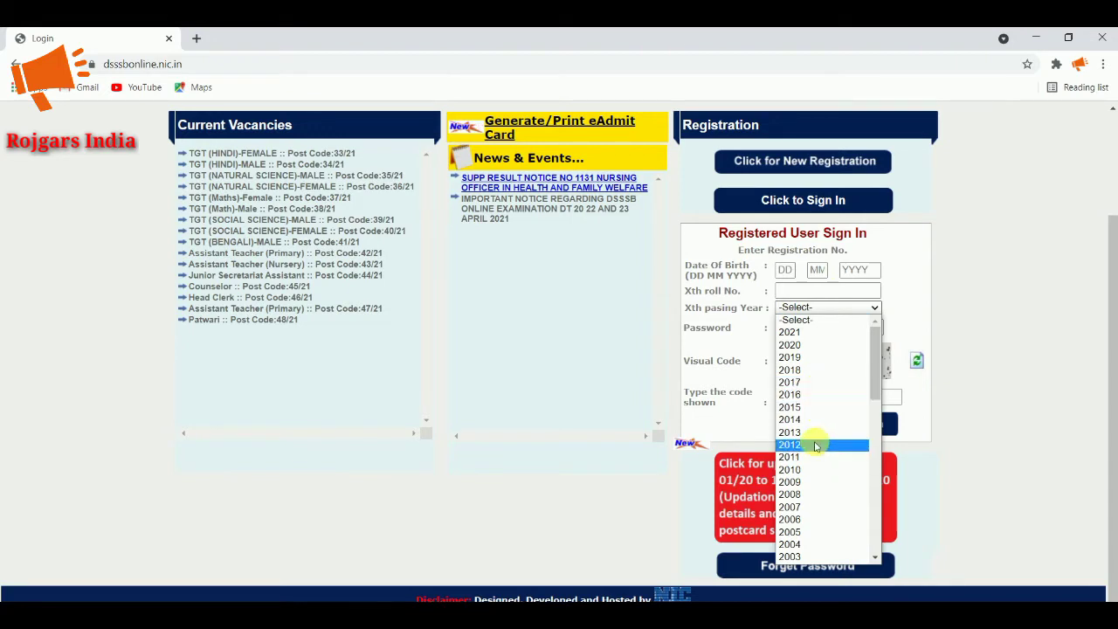
pyautogui.click(734, 328)
pyautogui.click(802, 329)
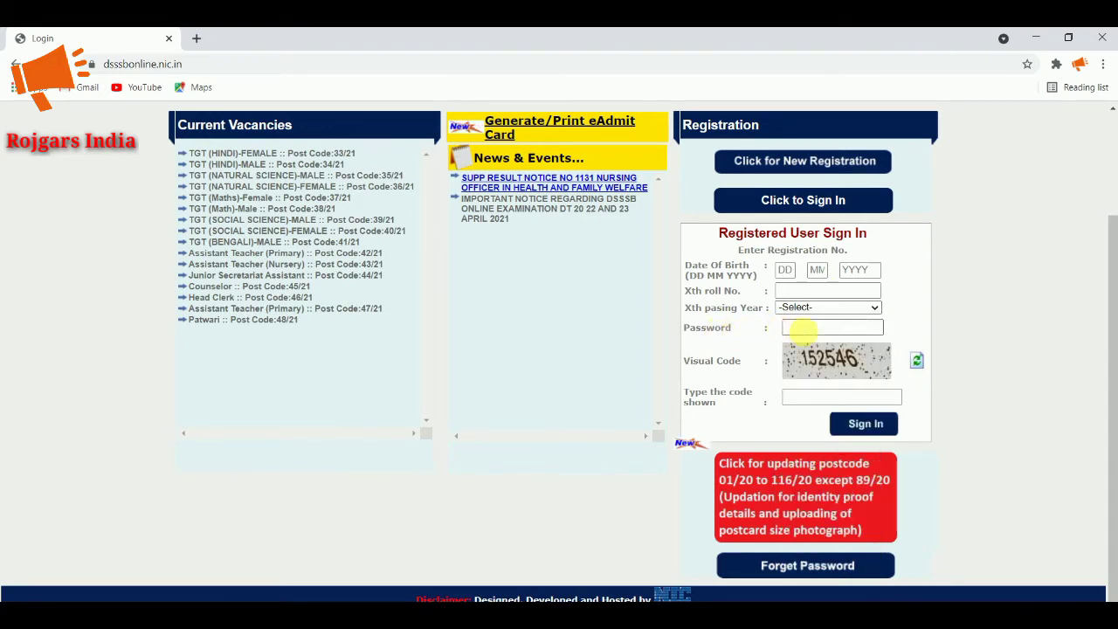
pyautogui.click(802, 329)
pyautogui.click(822, 403)
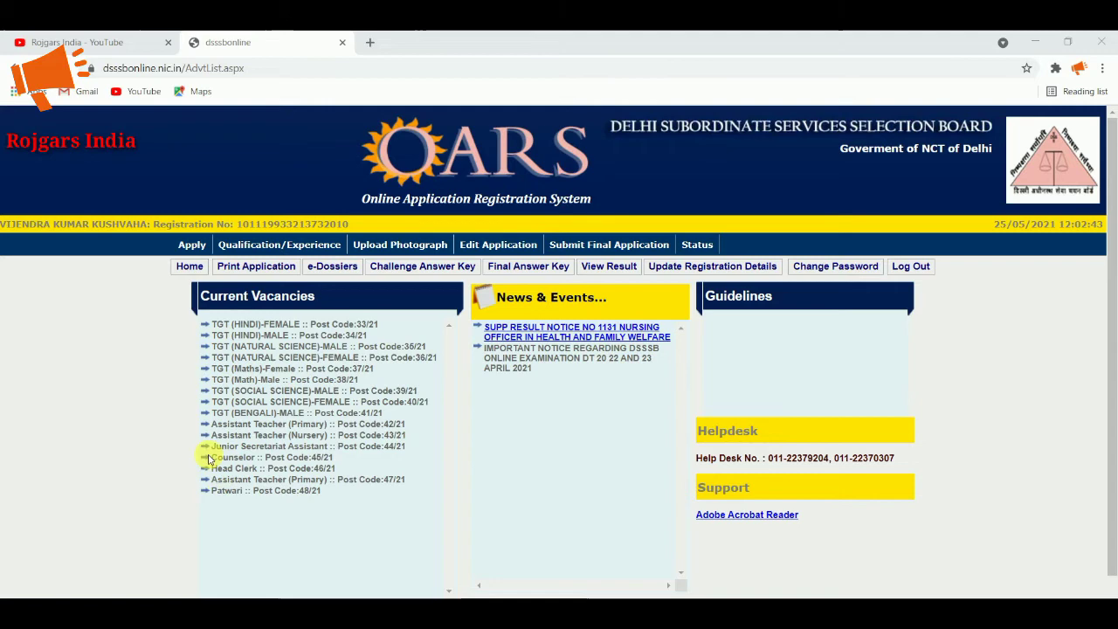
# Visit the signed-in account's home page, and open the list of current notifications for applying
pyautogui.click(189, 266)
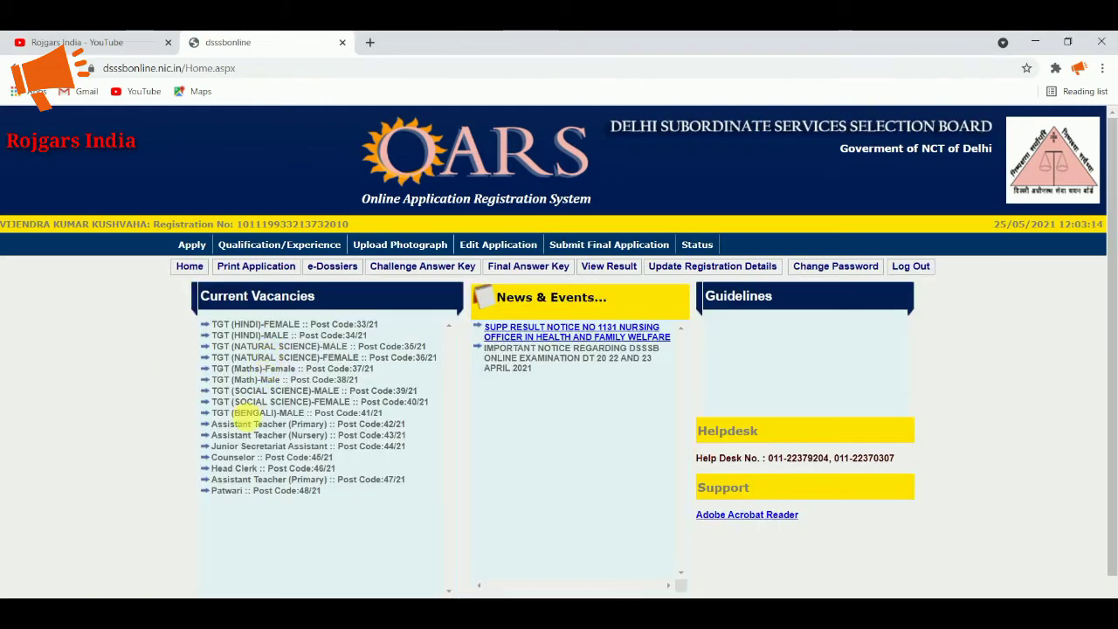
pyautogui.click(201, 252)
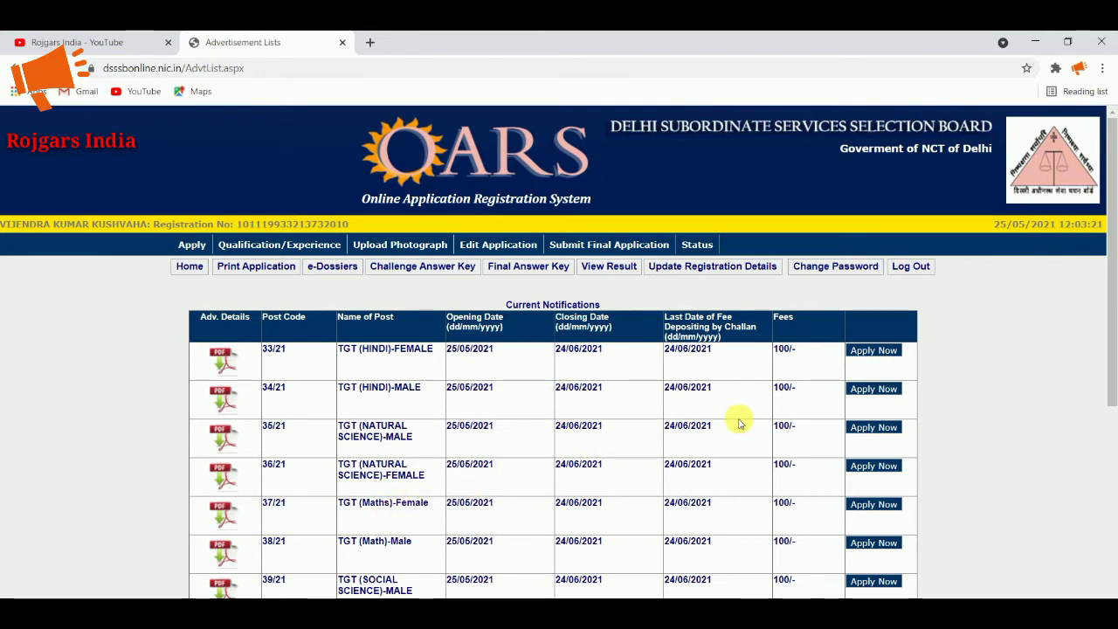
# Look through the current notifications, checking the posts, post codes, application dates and fees
pyautogui.scroll(-1, 554, 482)
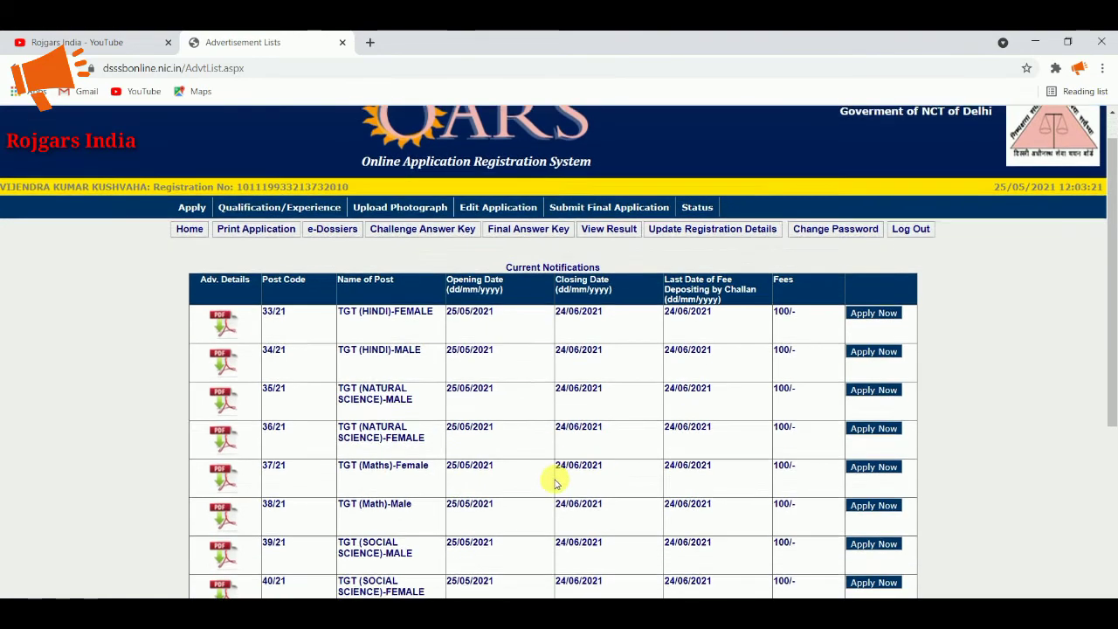
pyautogui.scroll(-4, 553, 483)
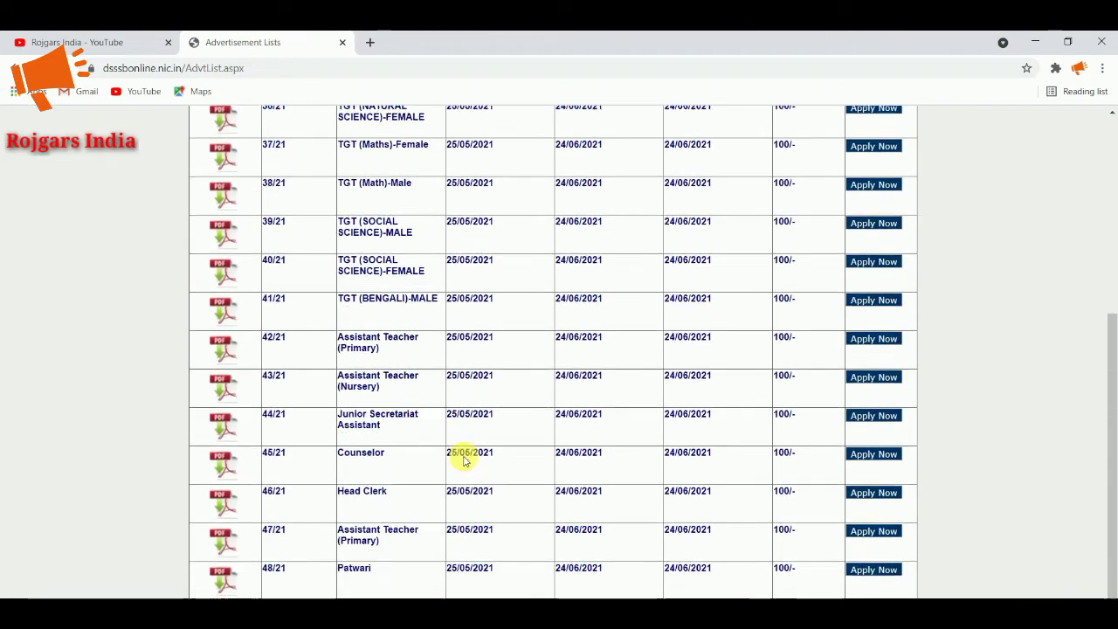
pyautogui.scroll(-1, 464, 460)
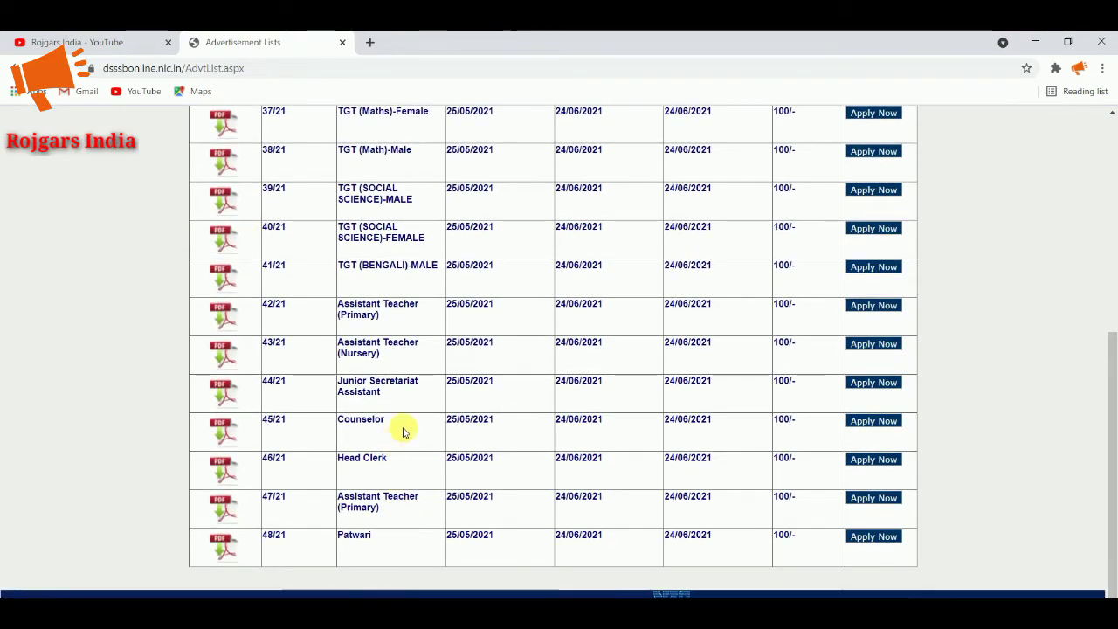
pyautogui.scroll(2, 411, 358)
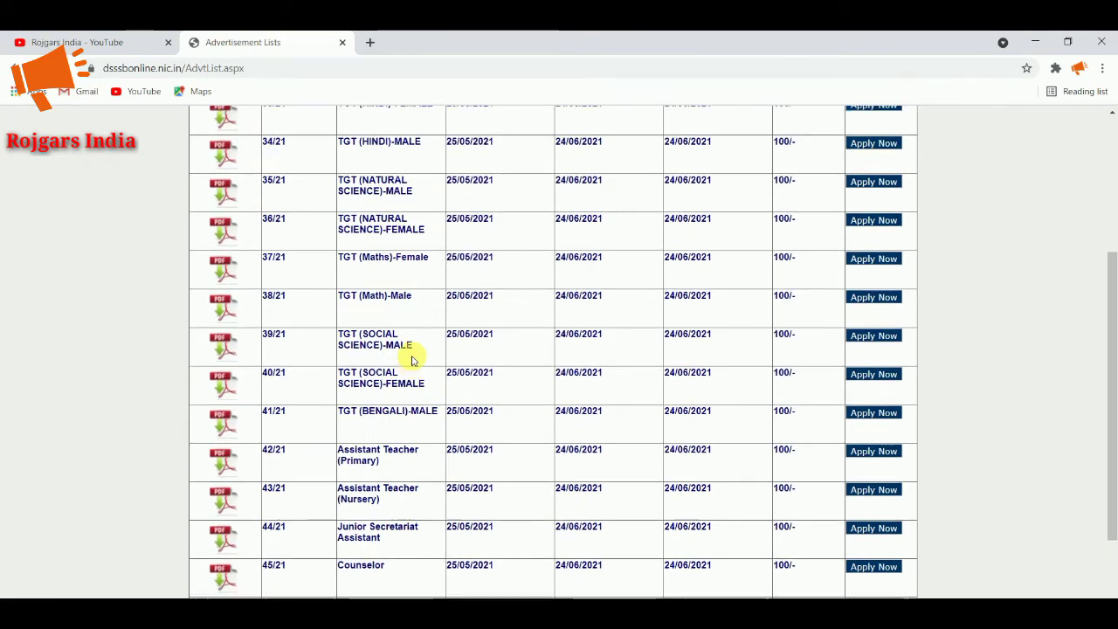
pyautogui.scroll(-2, 411, 349)
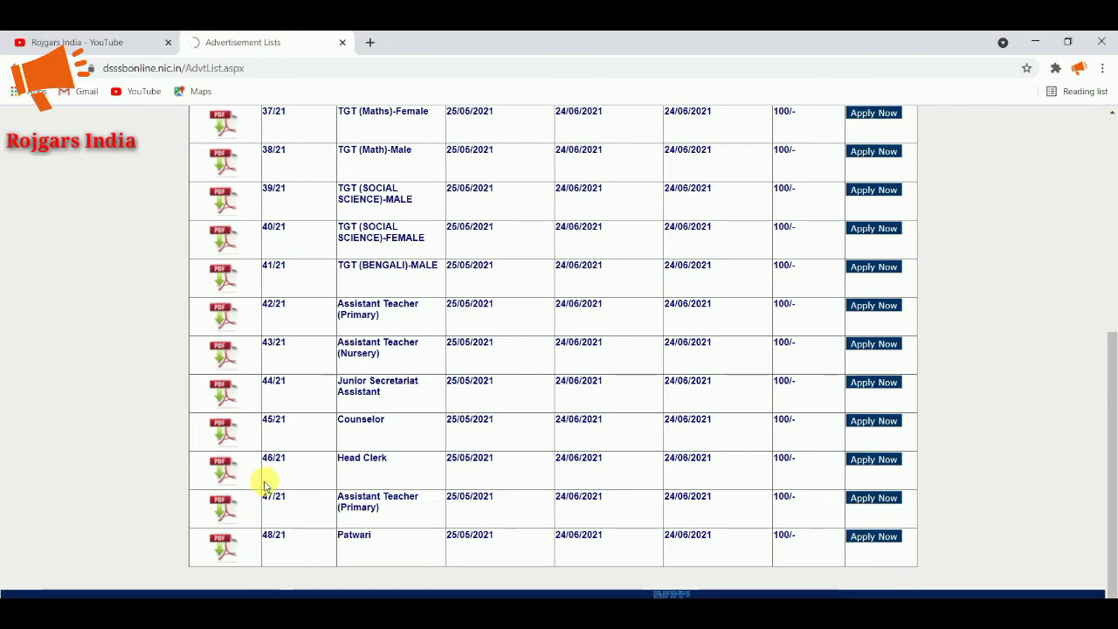
pyautogui.scroll(5, 460, 454)
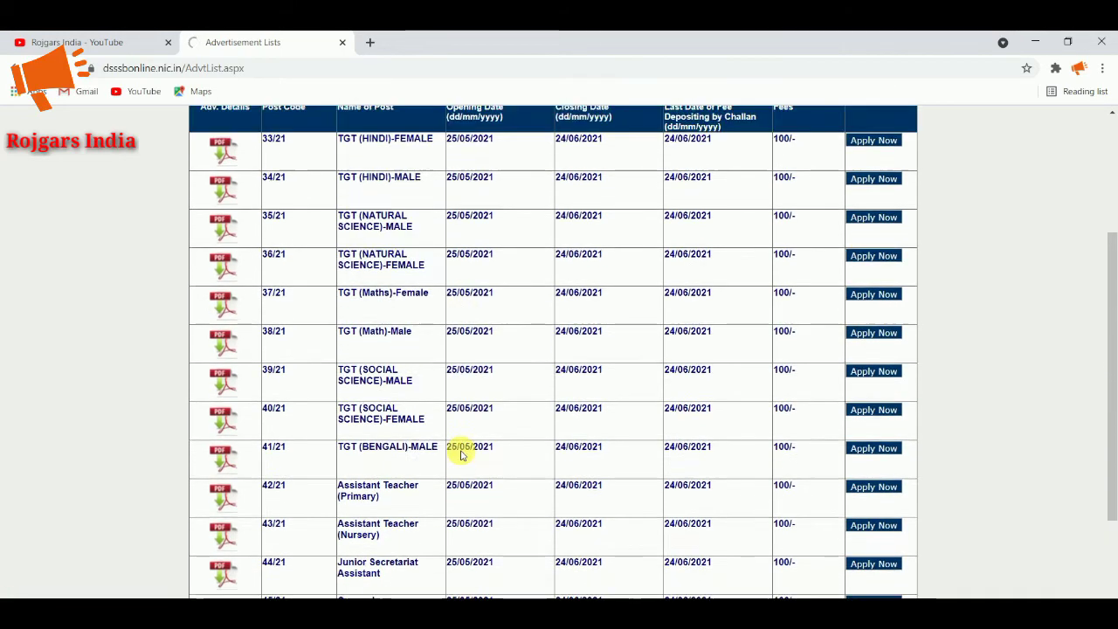
pyautogui.scroll(-3, 460, 454)
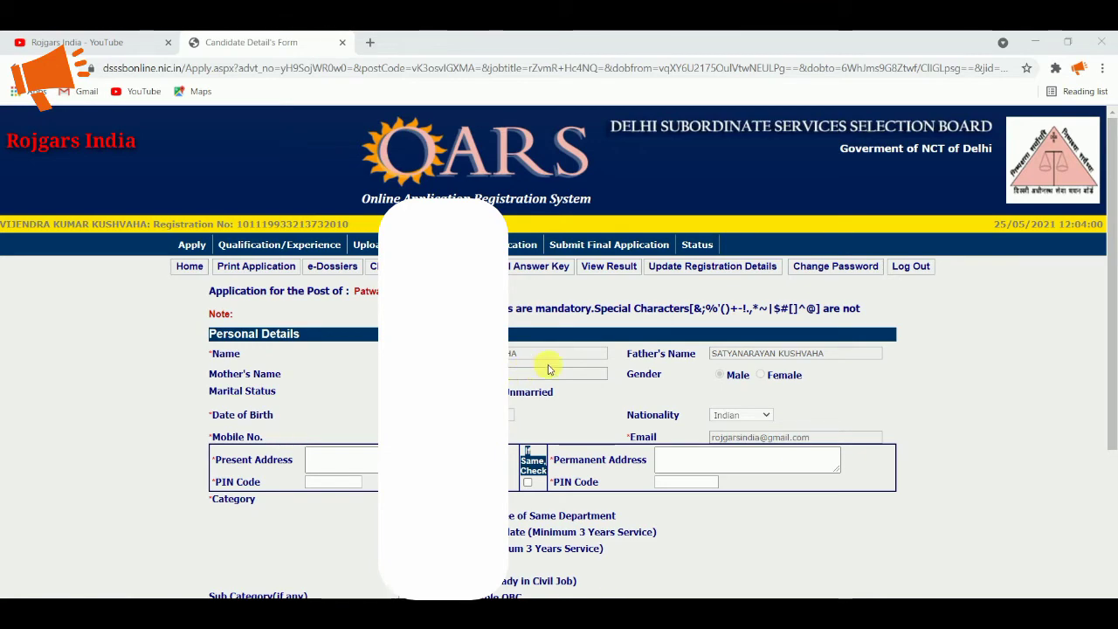
# Look through the Patwari application form's personal details, present and permanent address, category and sub category fields
pyautogui.scroll(-1, 367, 395)
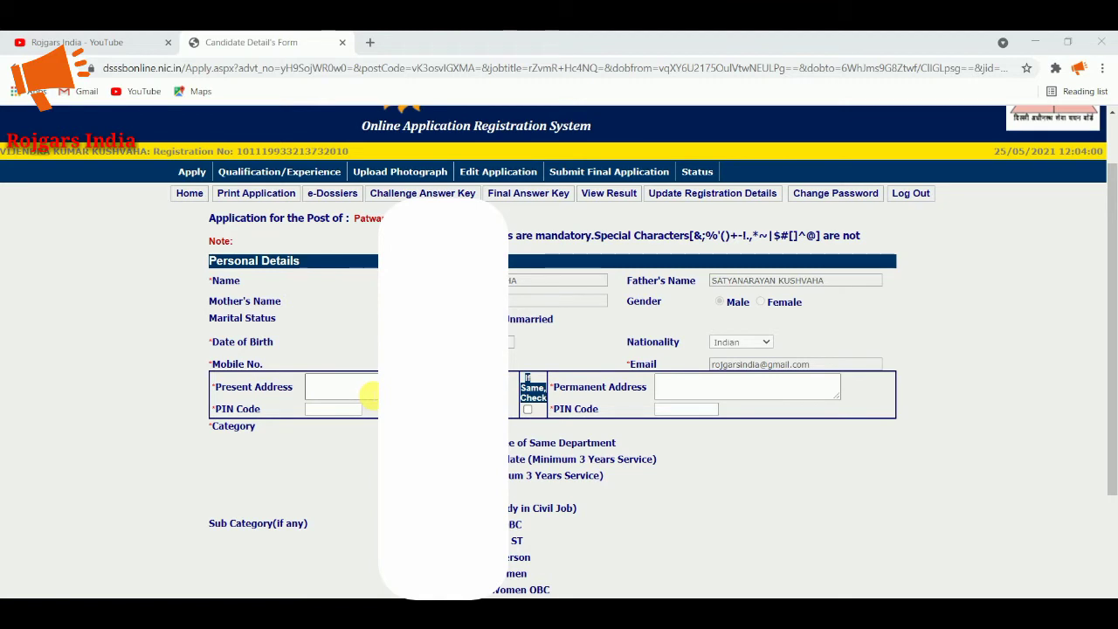
pyautogui.click(367, 391)
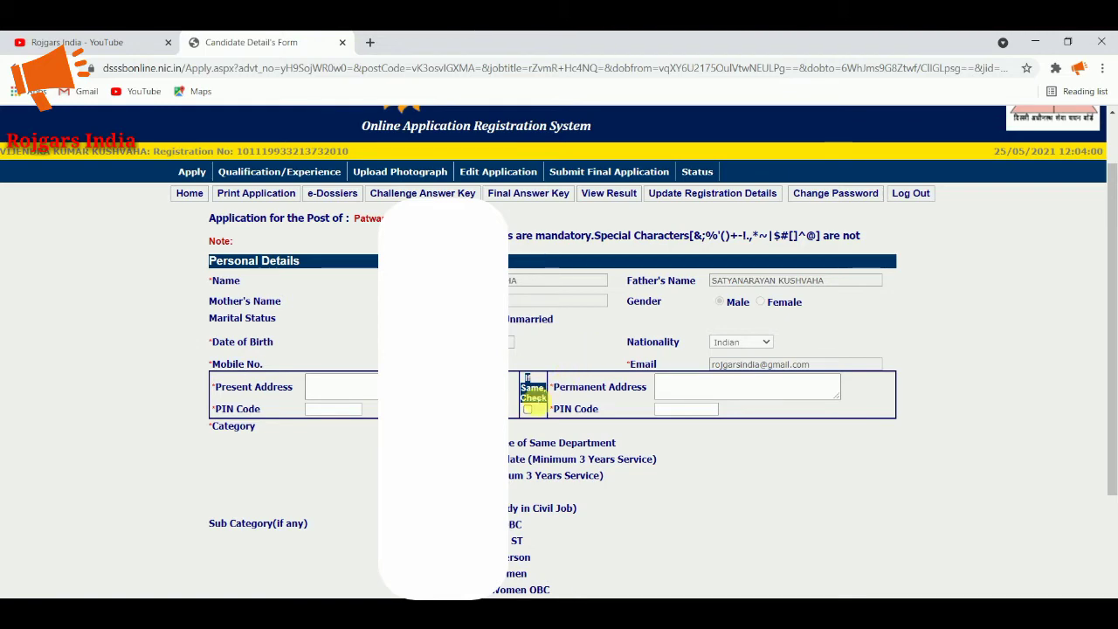
pyautogui.moveTo(525, 377); pyautogui.dragTo(529, 410)
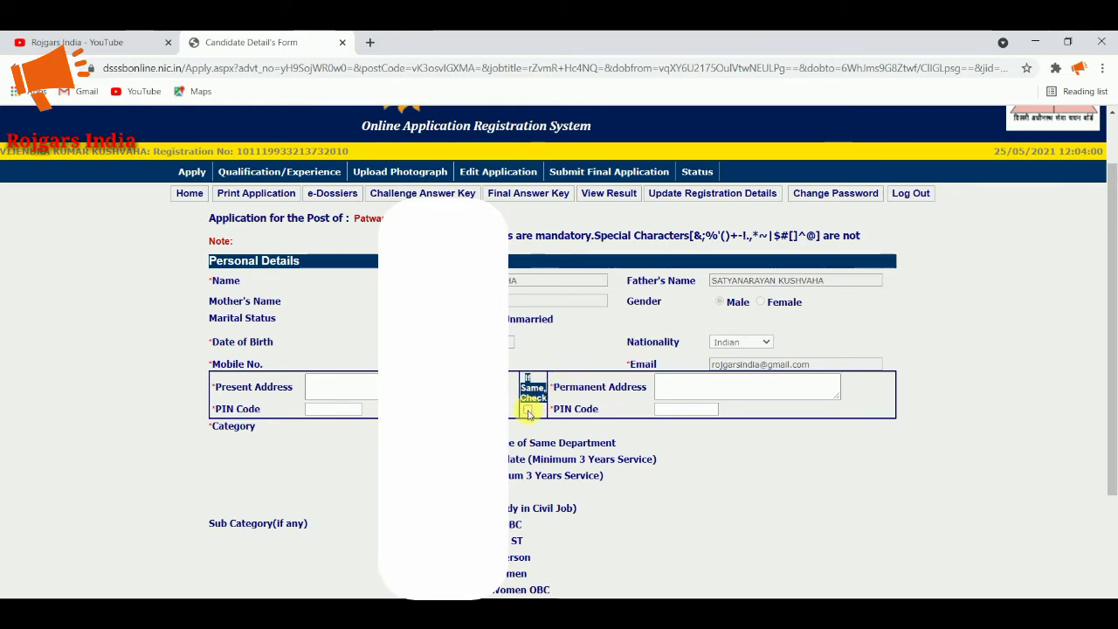
pyautogui.scroll(-1, 721, 411)
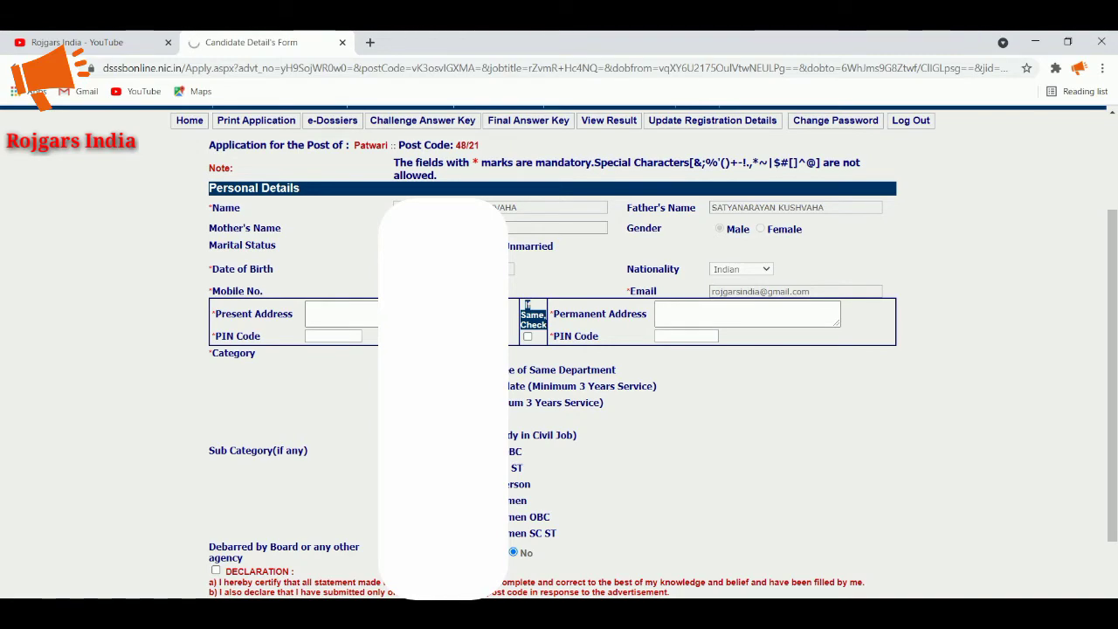
pyautogui.scroll(-1, 527, 306)
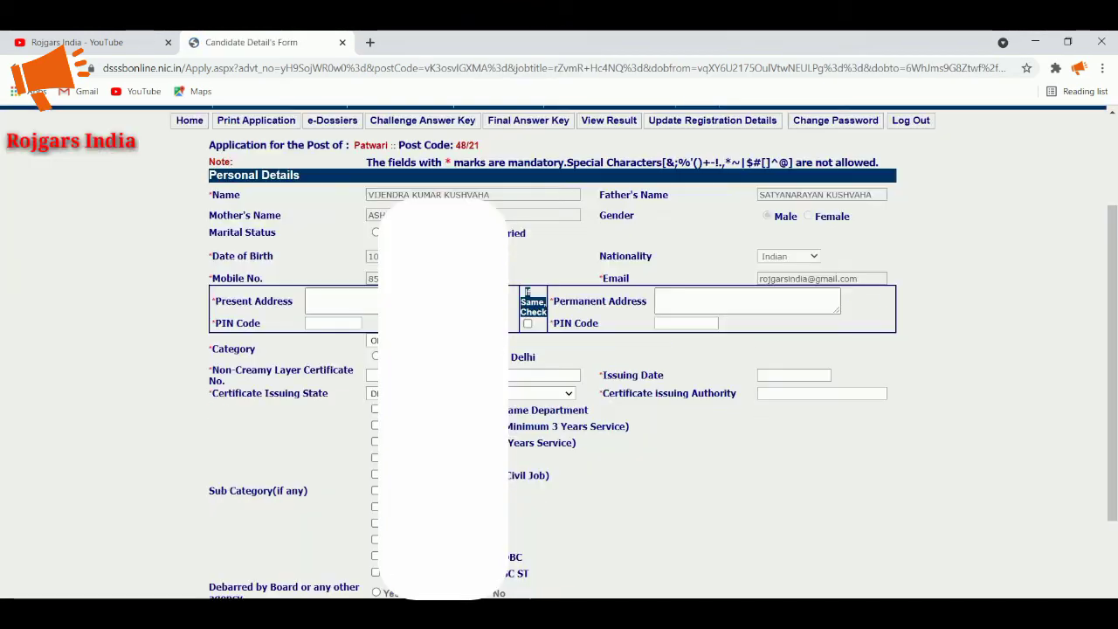
pyautogui.scroll(-2, 436, 461)
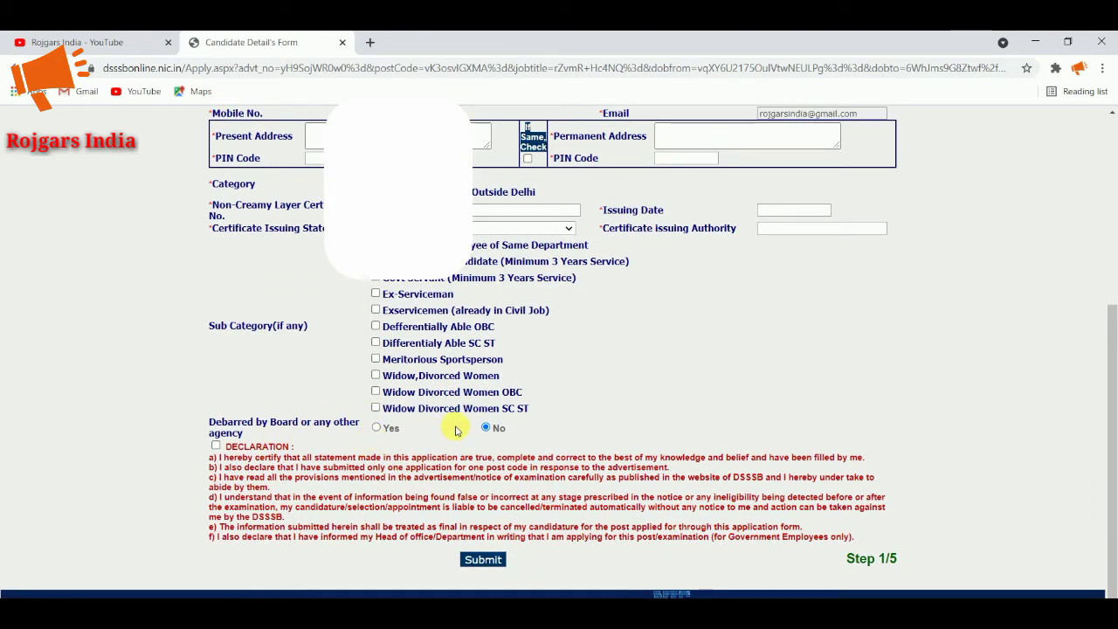
# Accept the declaration at the end of the Patwari application form
pyautogui.click(216, 447)
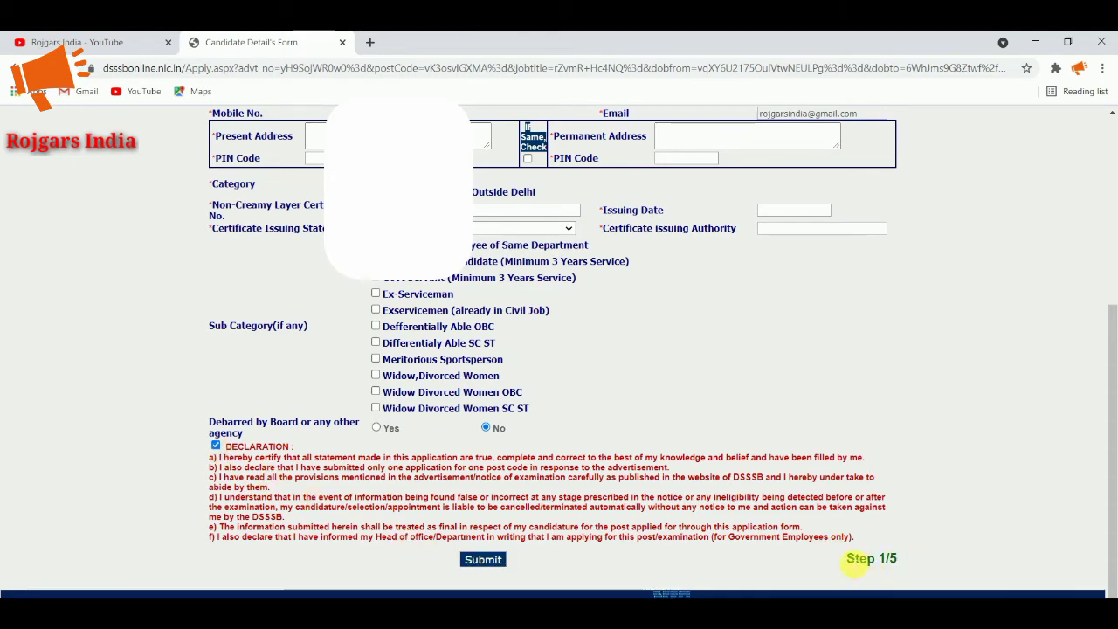
pyautogui.tripleClick(864, 559)
pyautogui.click(878, 559)
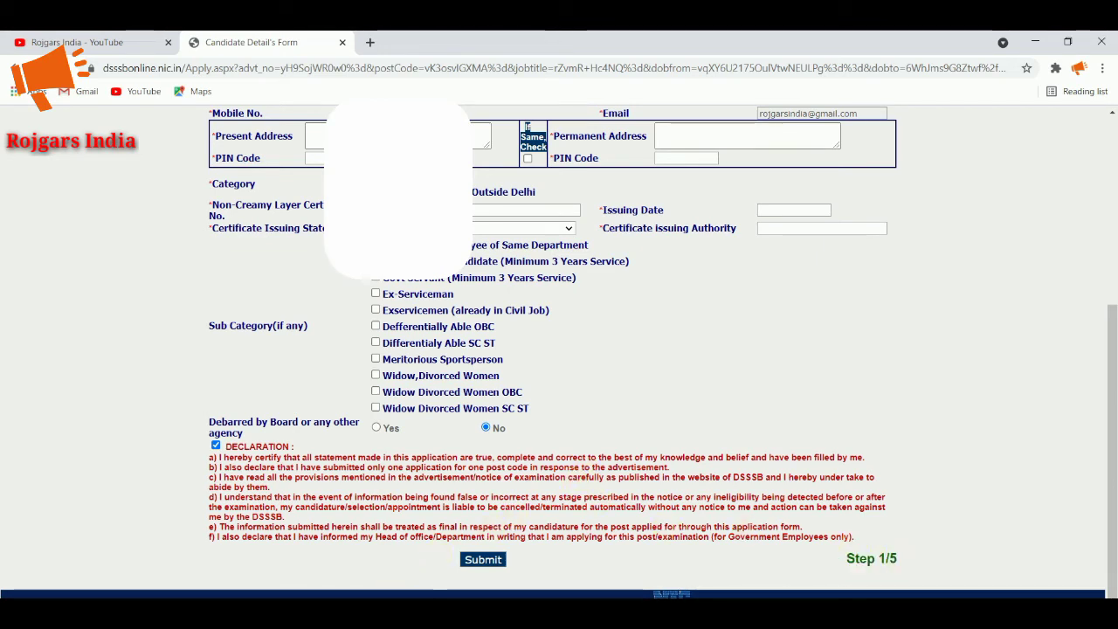
# Use the present address as the permanent address, and go through the non-creamy layer certificate number, issuing state and issuing authority fields
pyautogui.click(527, 158)
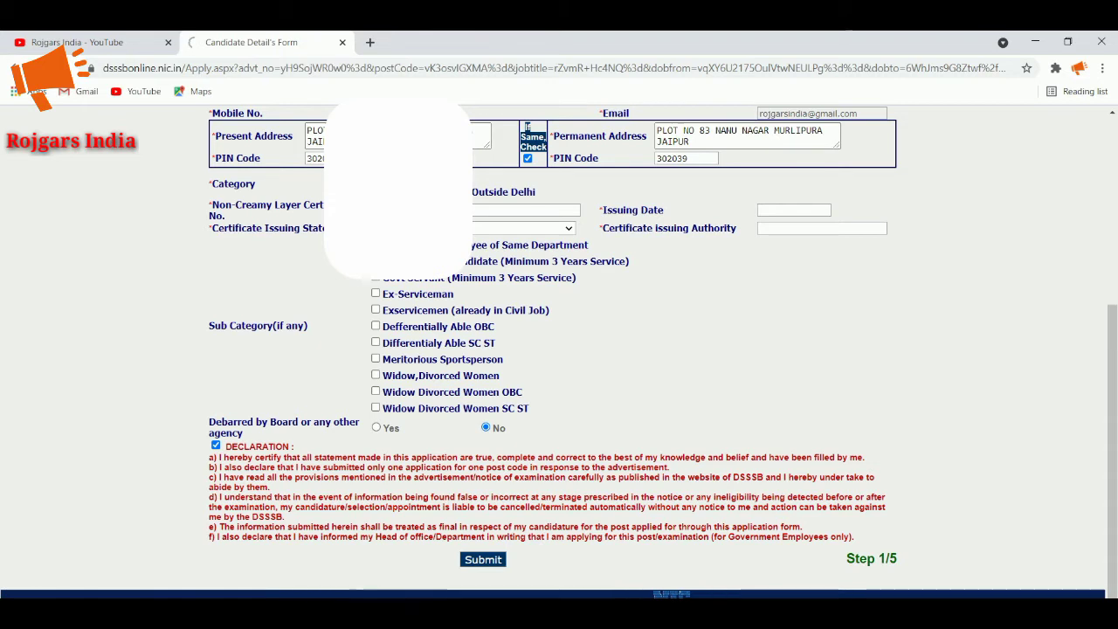
pyautogui.press('Tab')
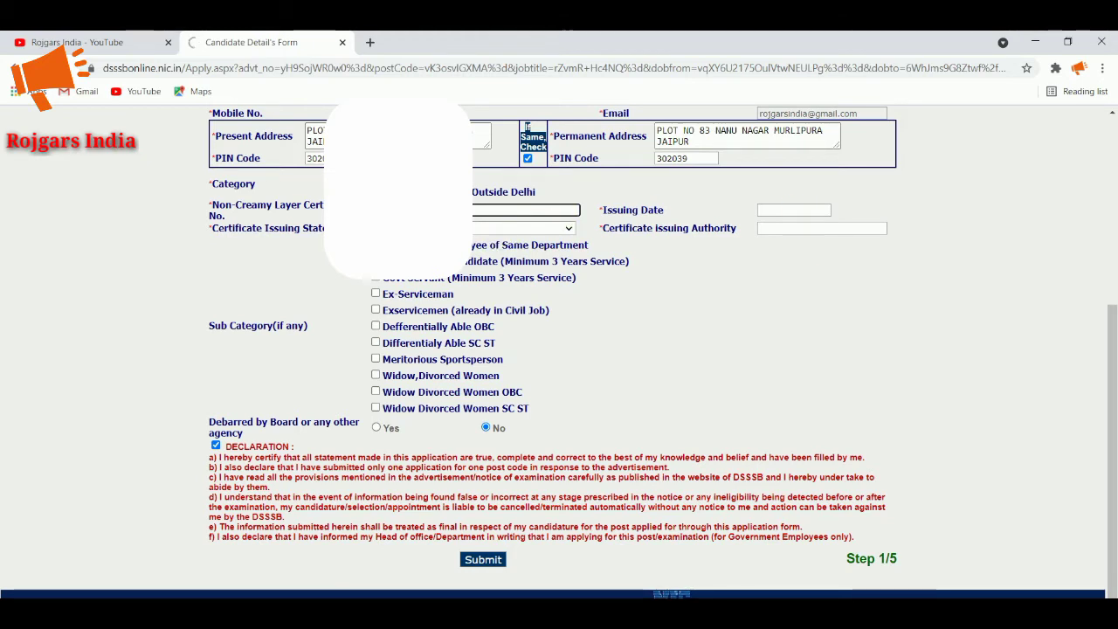
pyautogui.click(524, 228)
pyautogui.press('Escape')
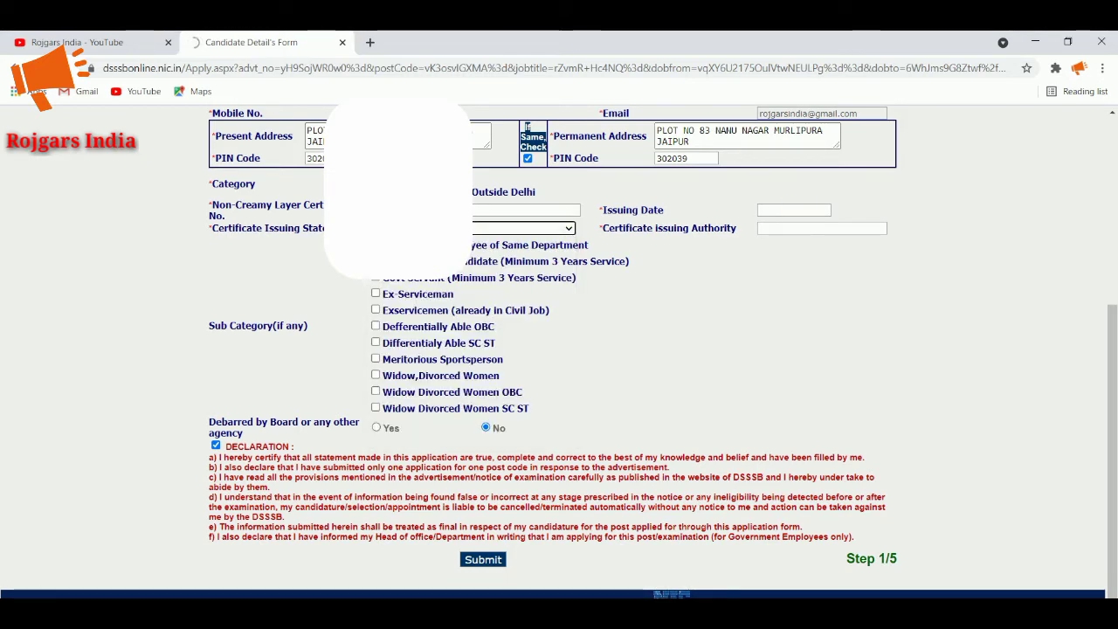
pyautogui.click(786, 228)
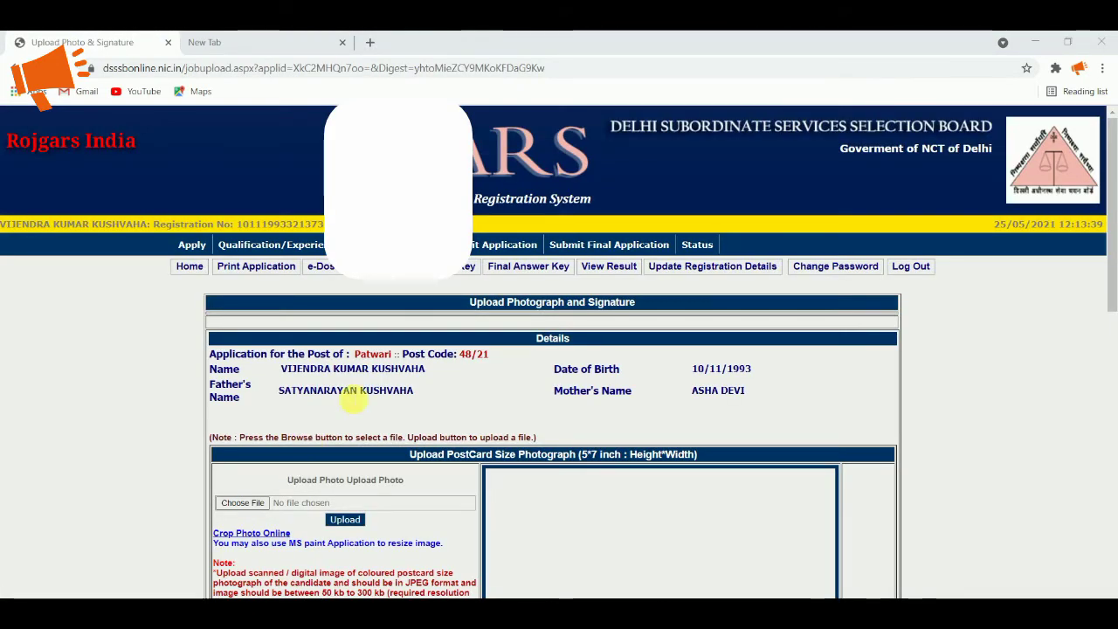
# Look through the photograph, signature and thumb impression sections of the Upload Photograph and Signature page
pyautogui.scroll(-1, 291, 406)
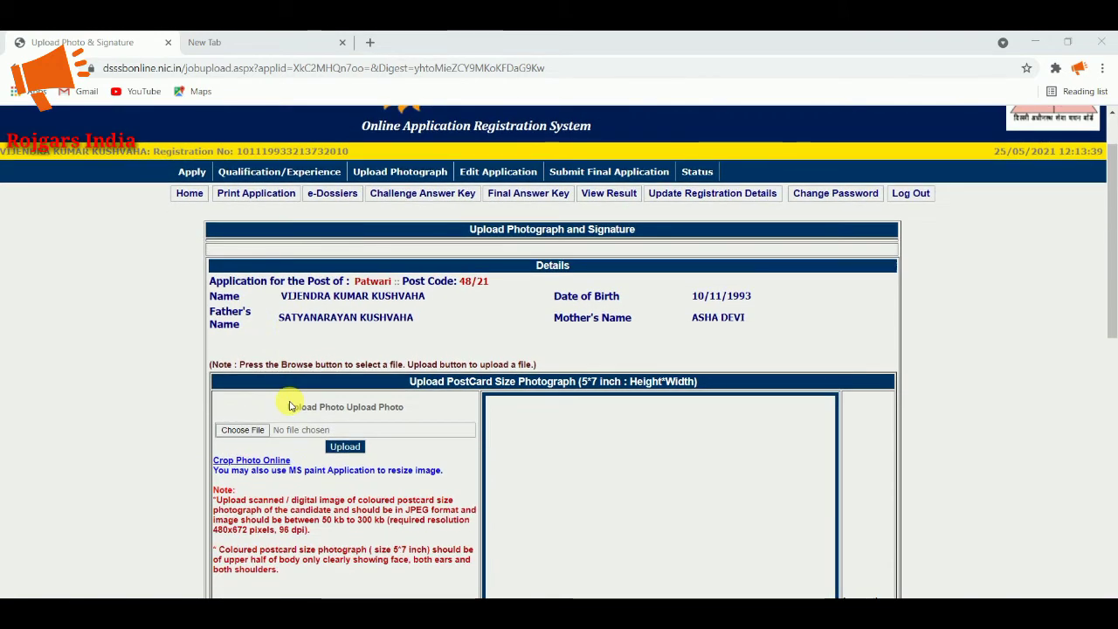
pyautogui.scroll(-3, 289, 404)
pyautogui.scroll(1, 288, 399)
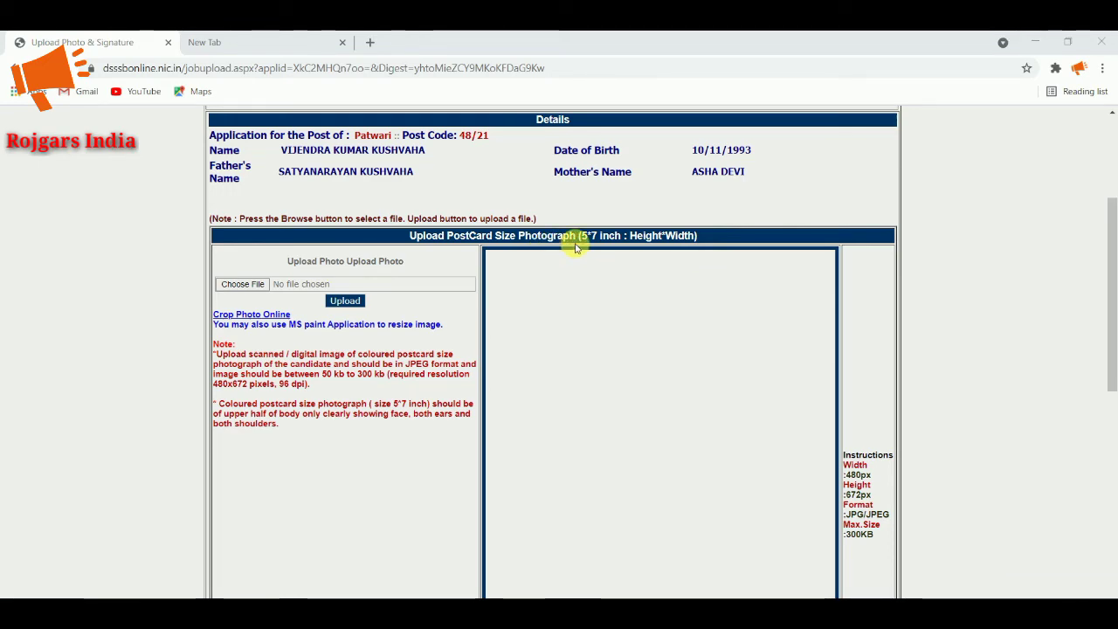
pyautogui.scroll(-5, 575, 253)
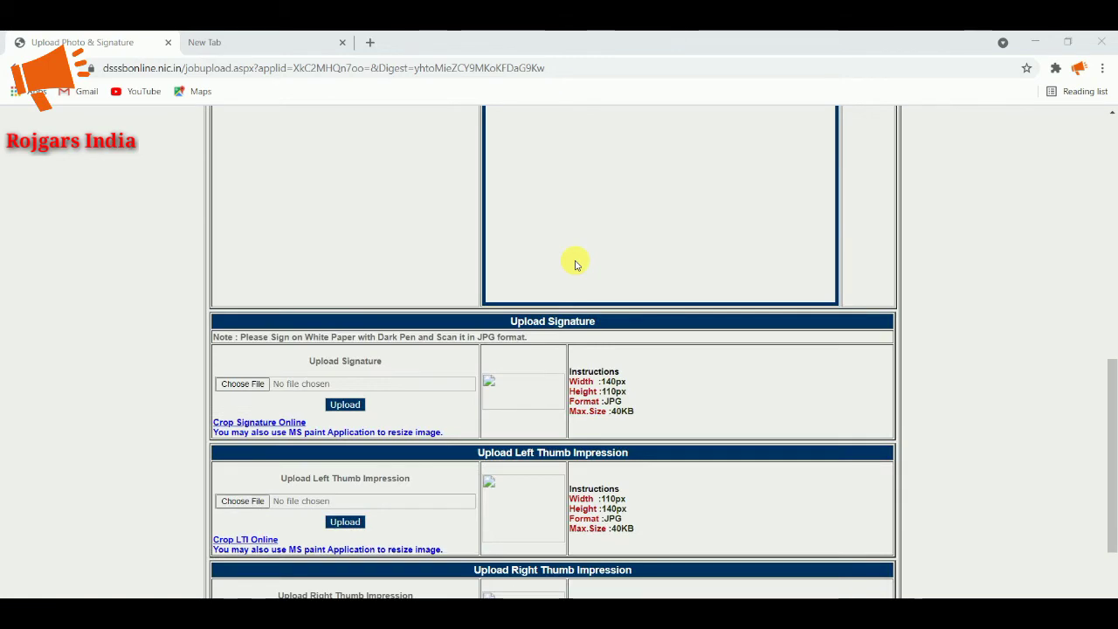
pyautogui.scroll(6, 575, 262)
pyautogui.scroll(-3, 559, 271)
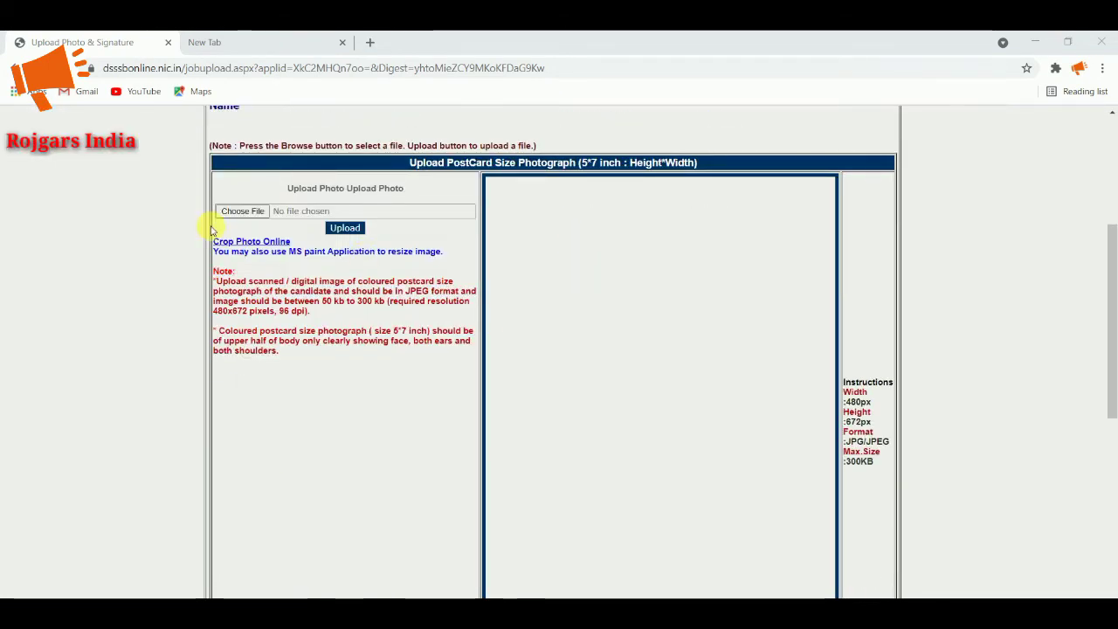
pyautogui.scroll(-4, 292, 229)
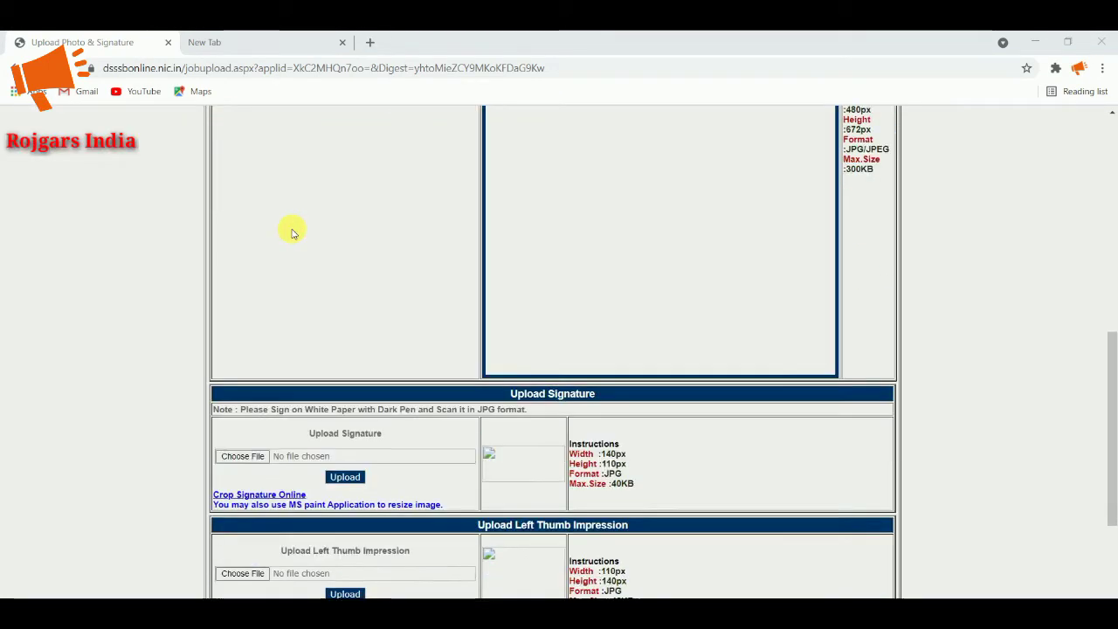
pyautogui.scroll(-2, 292, 229)
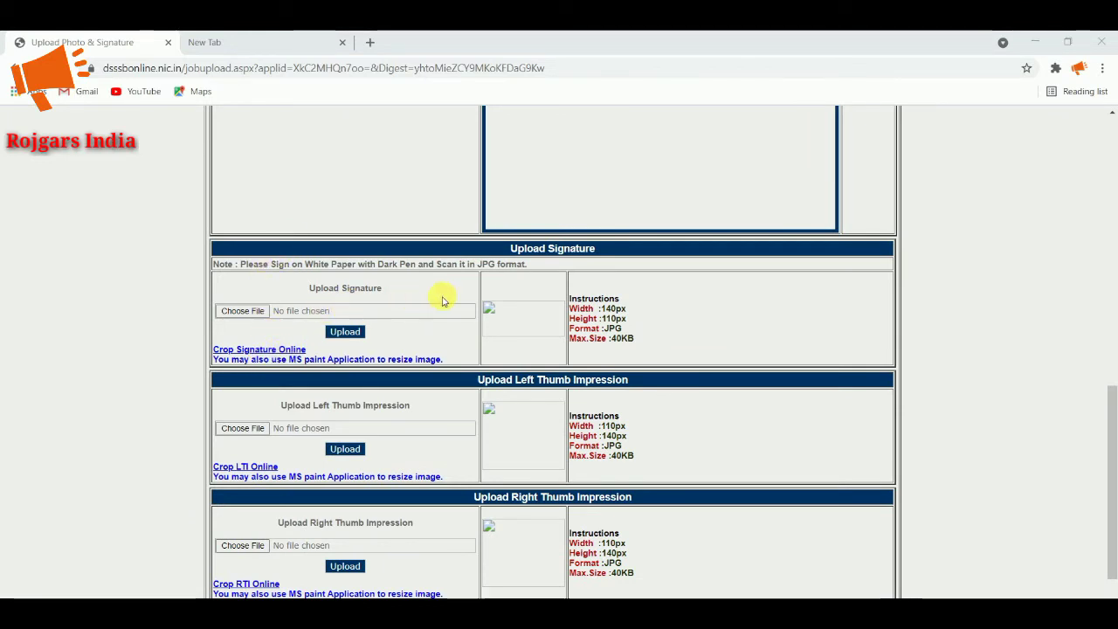
# Examine the width, height, format and maximum size instructions for the signature and the left and right thumb impressions
pyautogui.moveTo(569, 297); pyautogui.dragTo(631, 342)
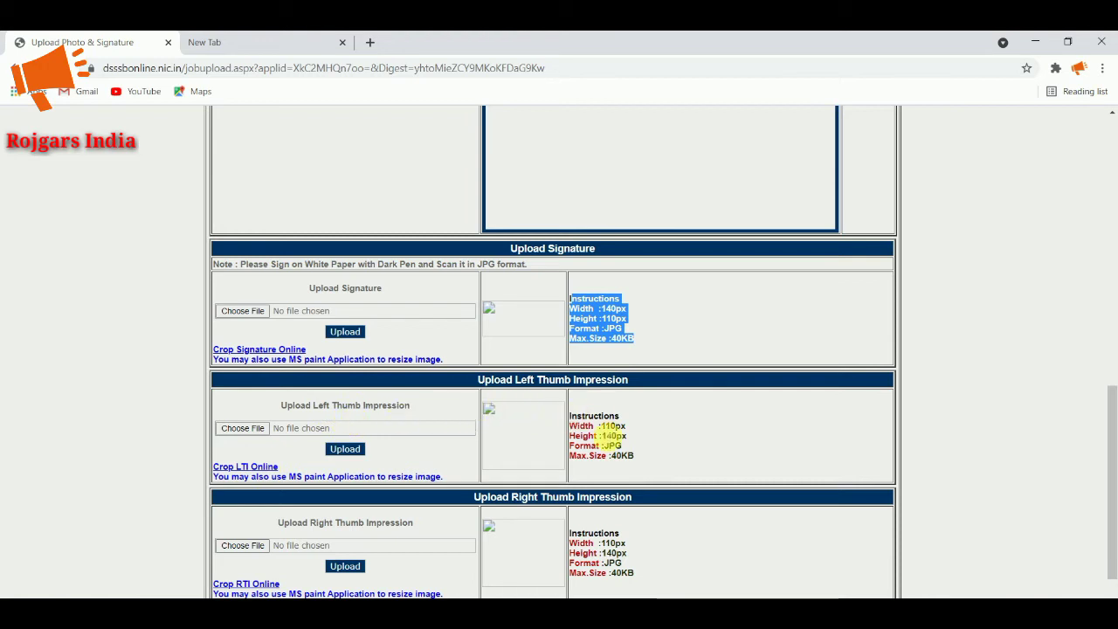
pyautogui.moveTo(611, 434); pyautogui.dragTo(627, 449)
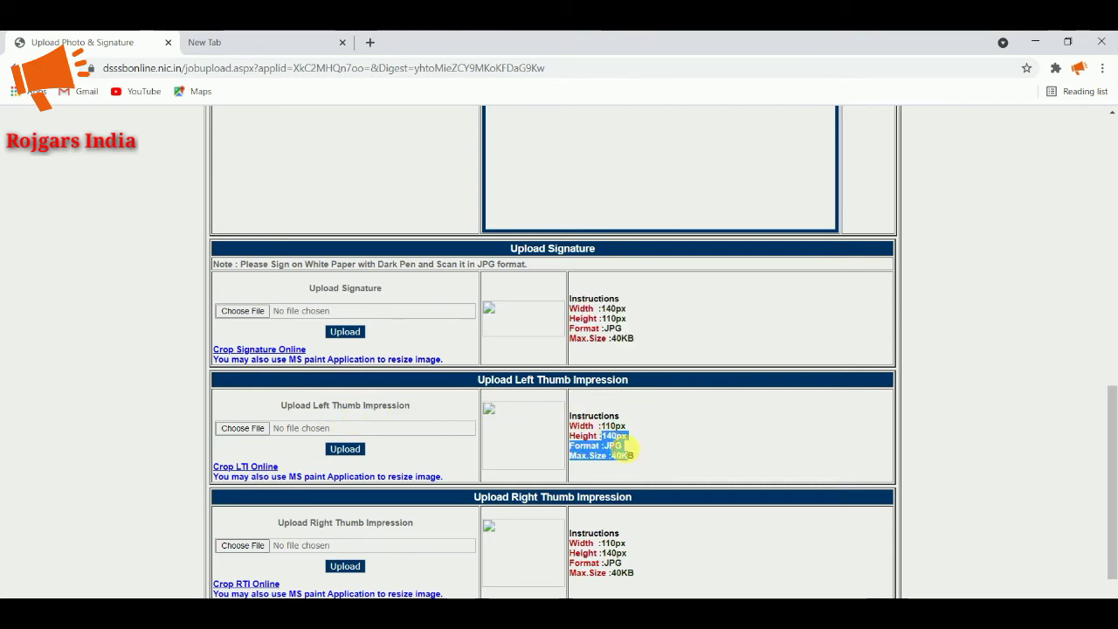
pyautogui.click(623, 444)
pyautogui.scroll(-2, 621, 437)
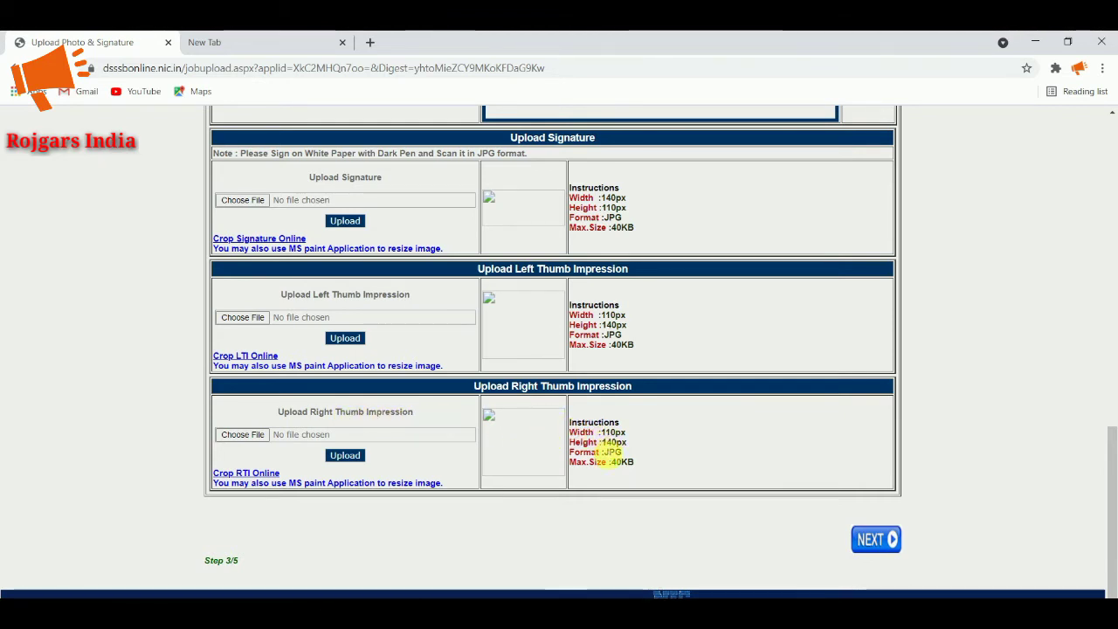
pyautogui.moveTo(600, 432); pyautogui.dragTo(622, 454)
pyautogui.click(623, 457)
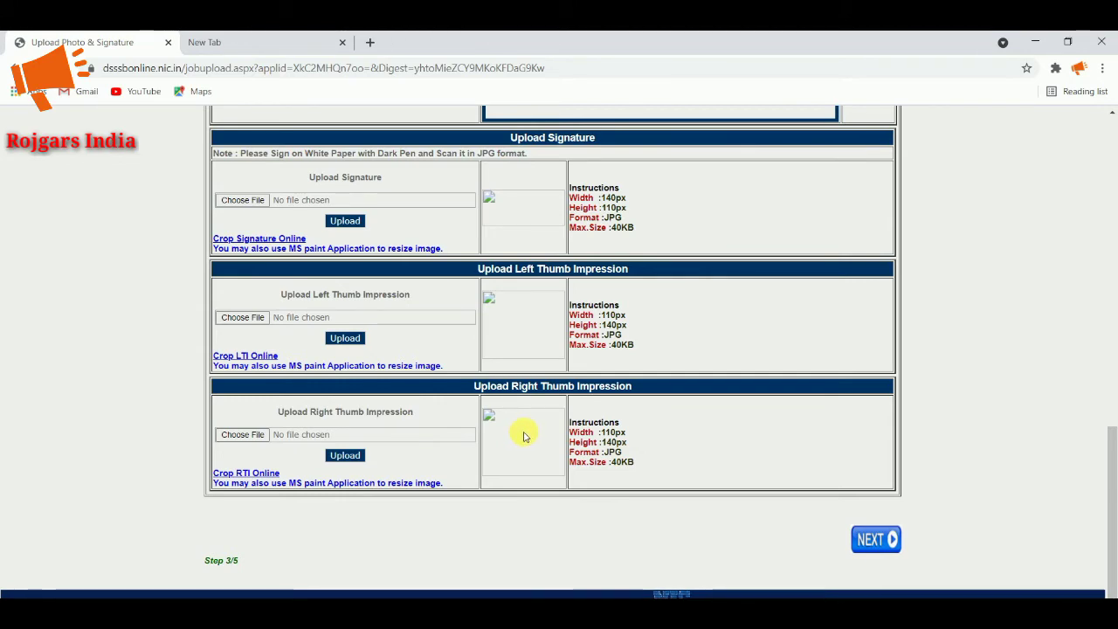
# Examine the file size and resolution requirements in the note for the postcard size photograph
pyautogui.scroll(10, 580, 358)
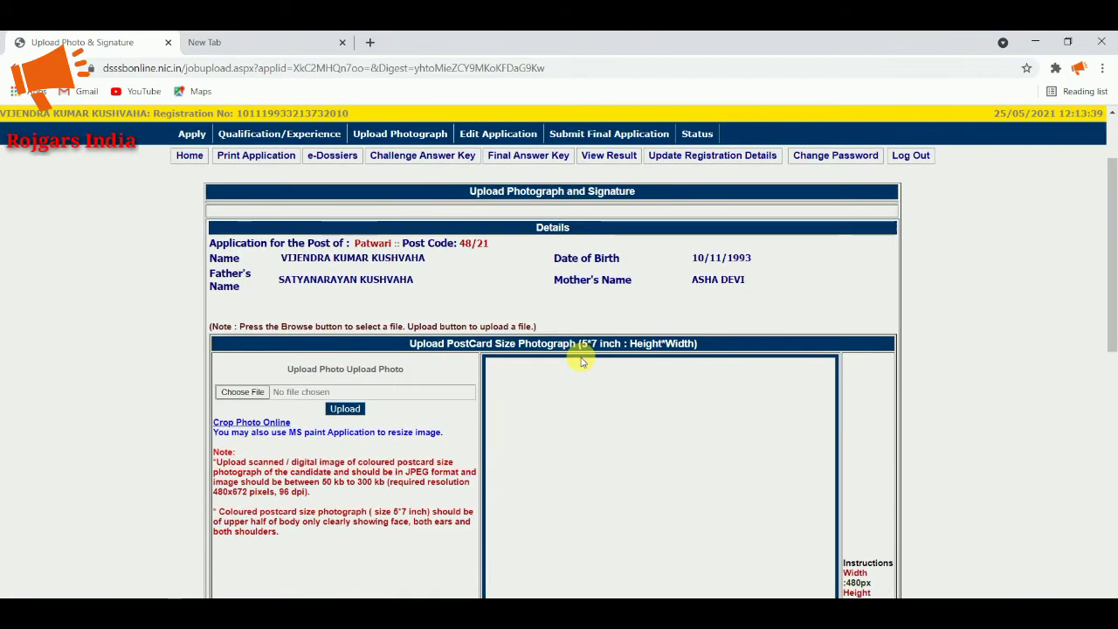
pyautogui.scroll(-3, 581, 360)
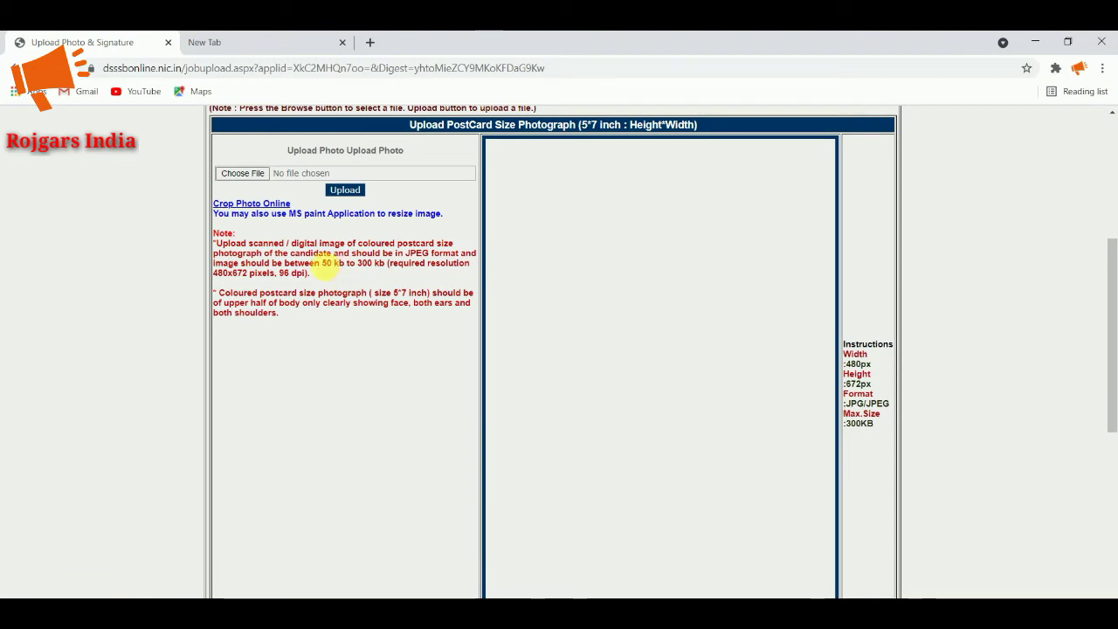
pyautogui.moveTo(322, 262); pyautogui.dragTo(385, 263)
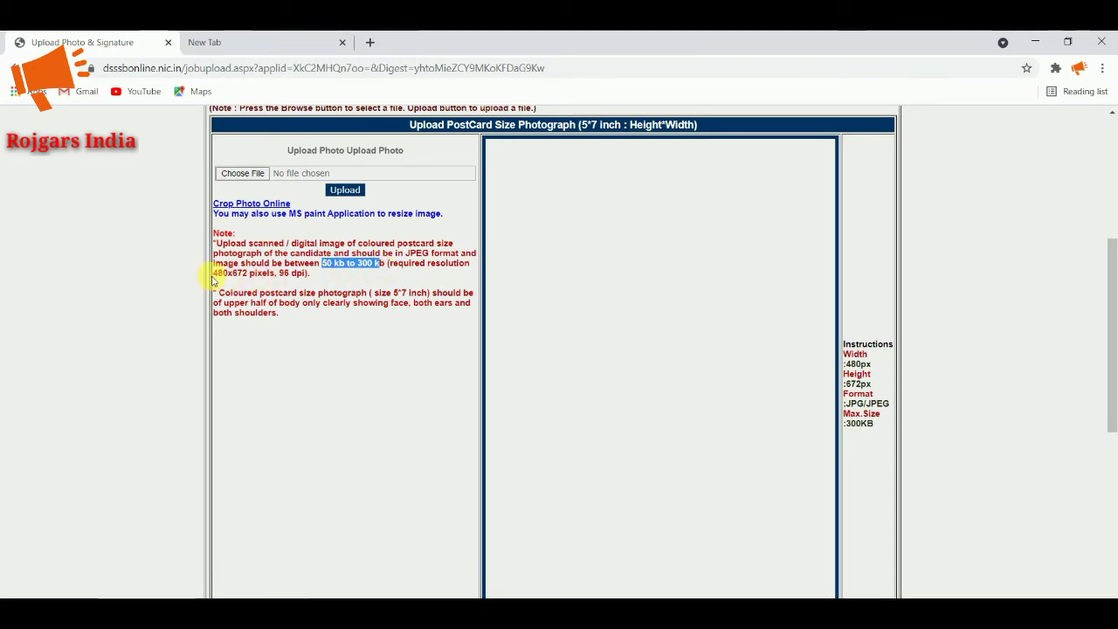
pyautogui.moveTo(217, 272); pyautogui.dragTo(277, 273)
pyautogui.scroll(4, 456, 334)
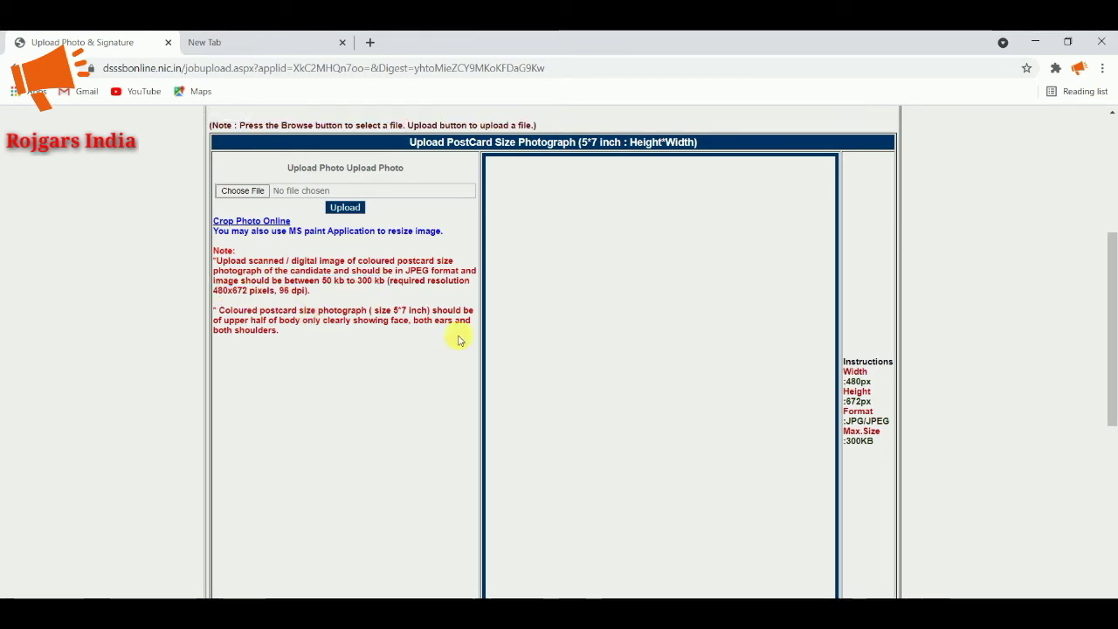
pyautogui.scroll(-5, 456, 334)
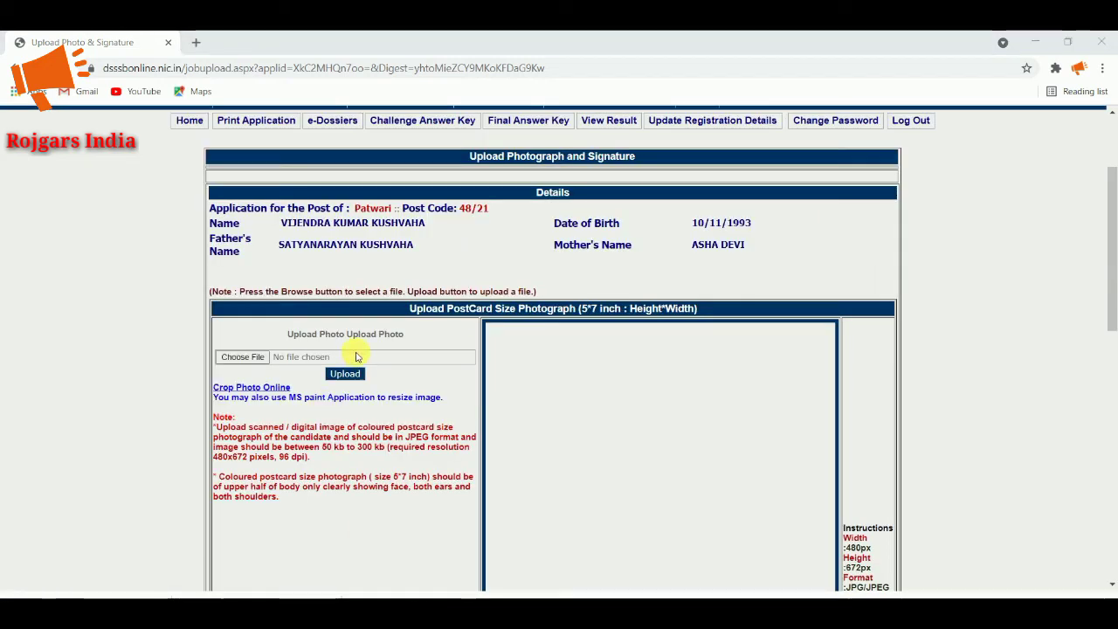
# Start choosing the photograph file, and browse the Desktop files as large thumbnails to reach the candidate's images
pyautogui.click(246, 357)
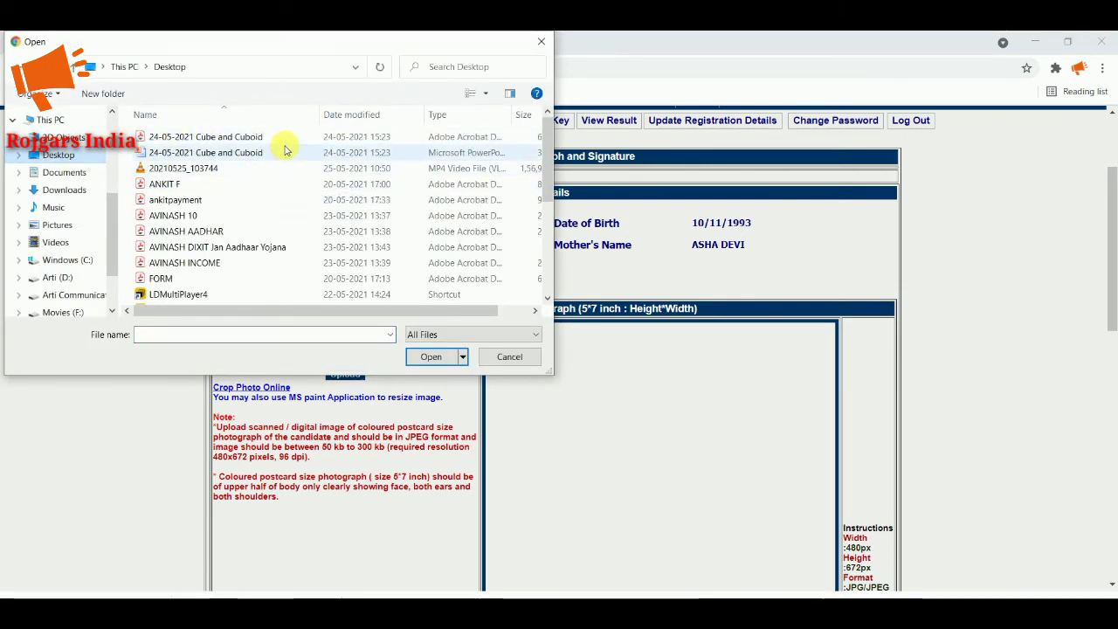
pyautogui.rightClick(309, 171)
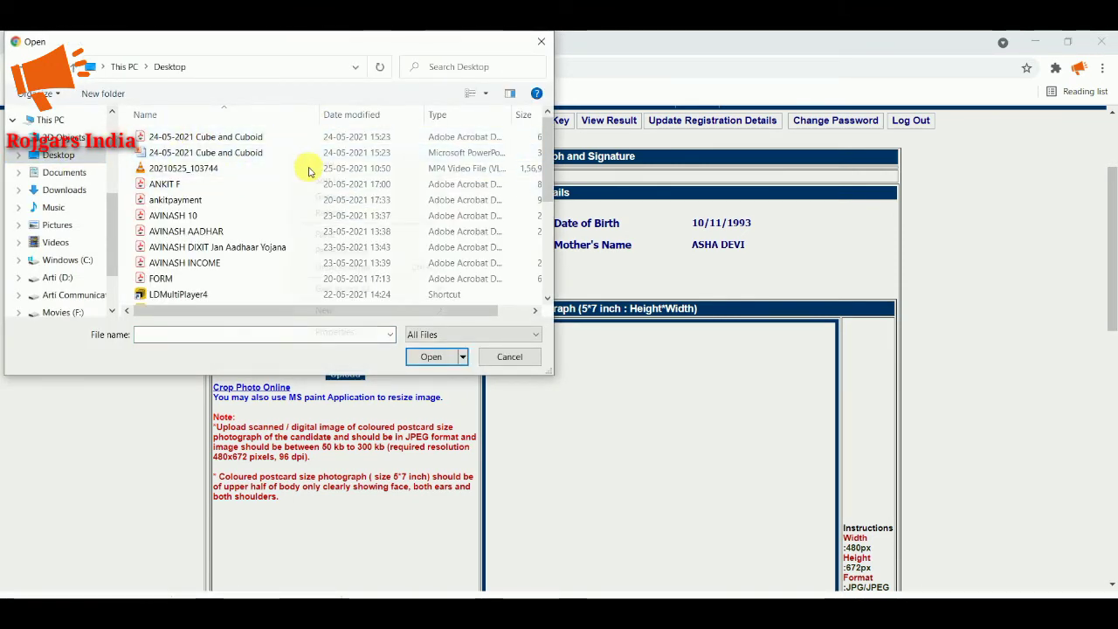
pyautogui.moveTo(324, 163)
pyautogui.click(474, 179)
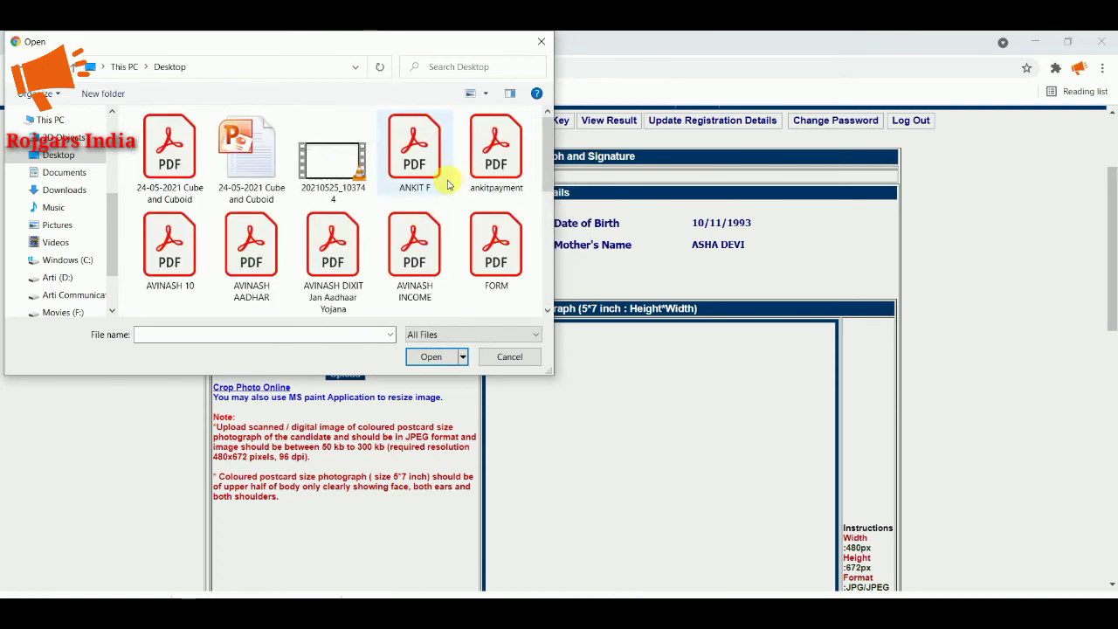
pyautogui.moveTo(547, 154); pyautogui.dragTo(548, 243)
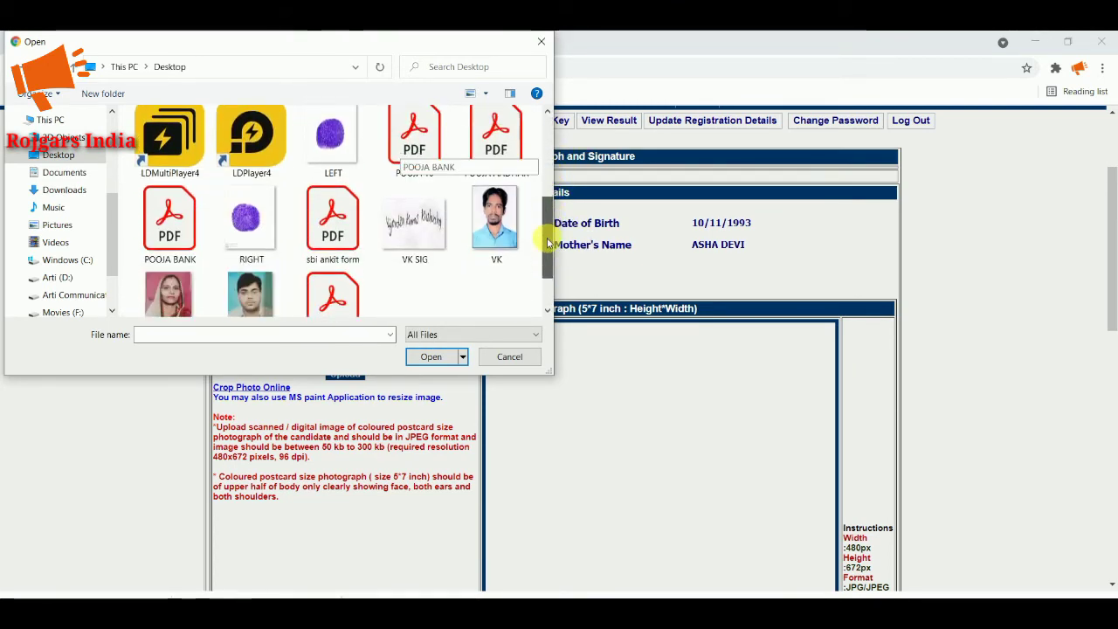
# Upload VK.jpg as the postcard size photograph and check its preview
pyautogui.click(494, 220)
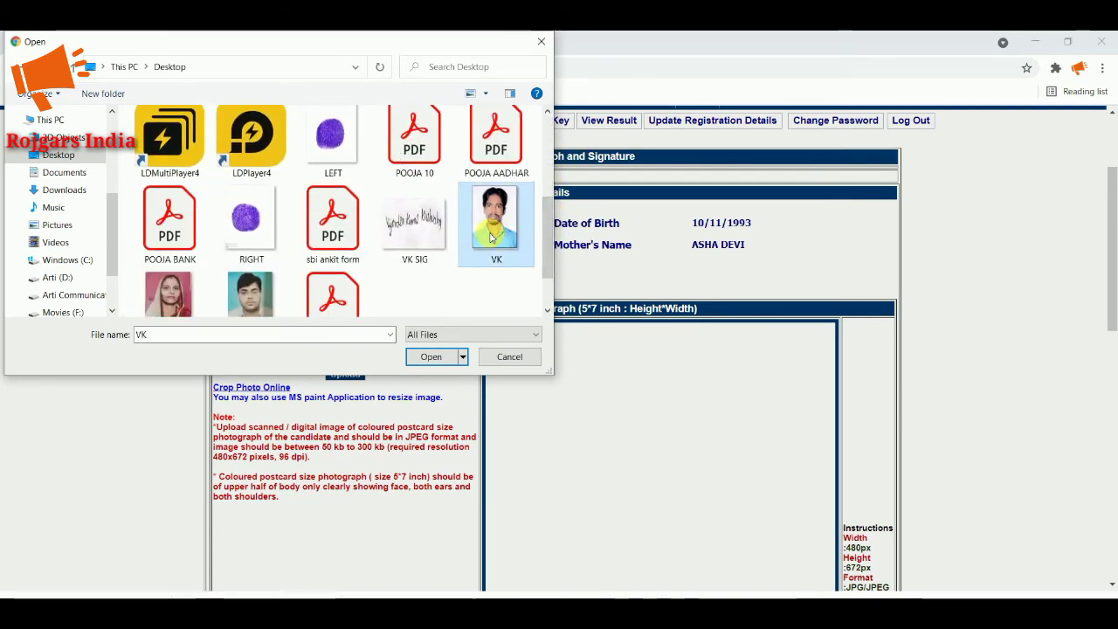
pyautogui.click(431, 357)
pyautogui.scroll(-2, 443, 362)
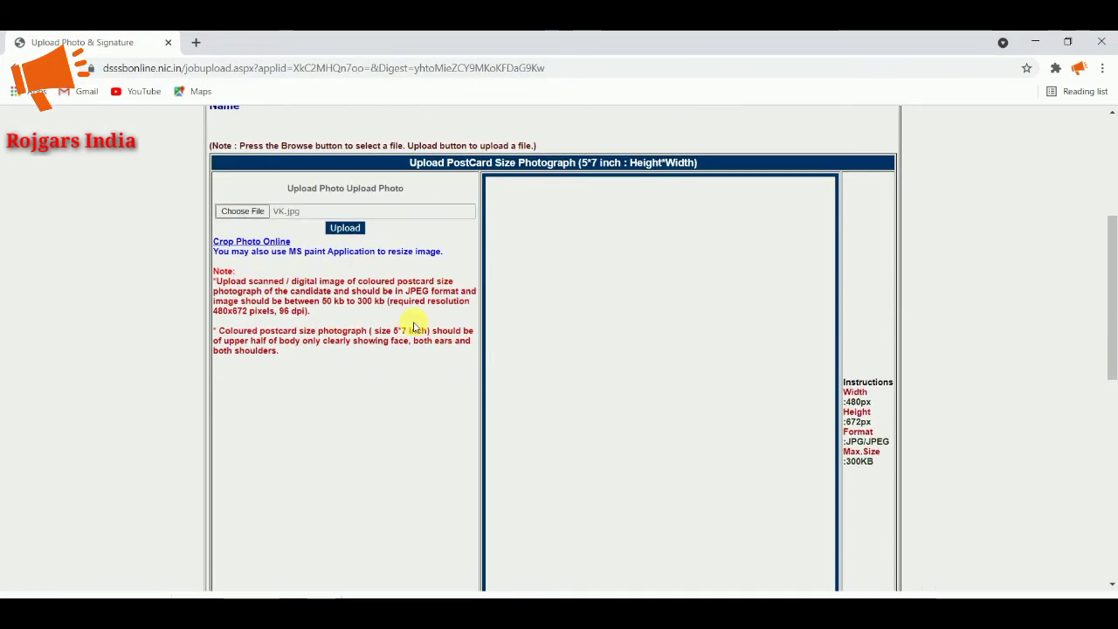
pyautogui.click(345, 228)
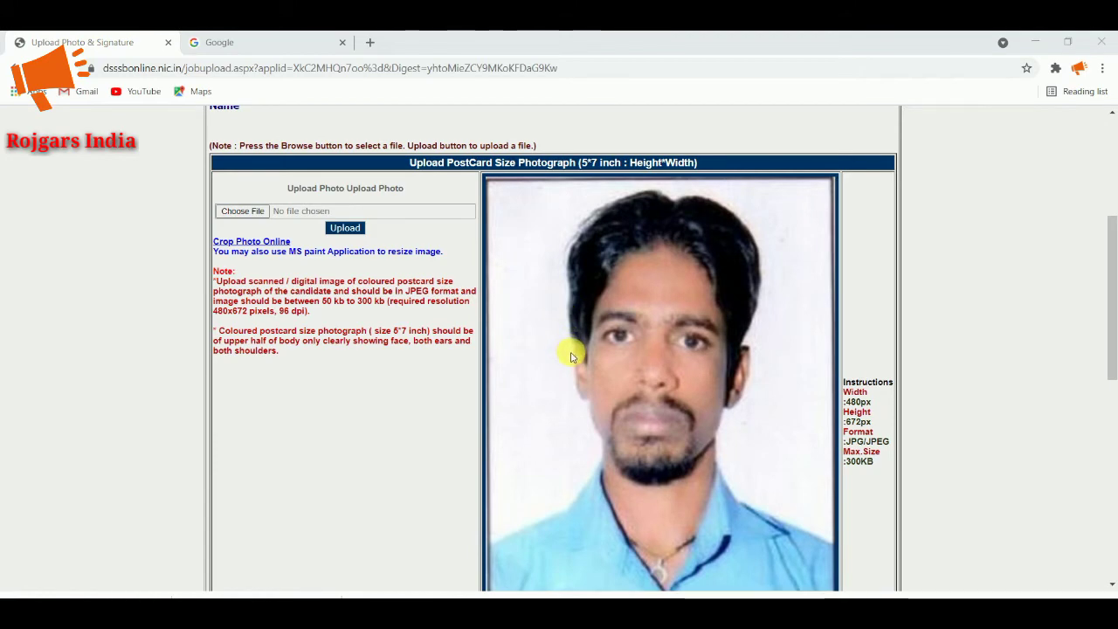
pyautogui.scroll(-3, 572, 357)
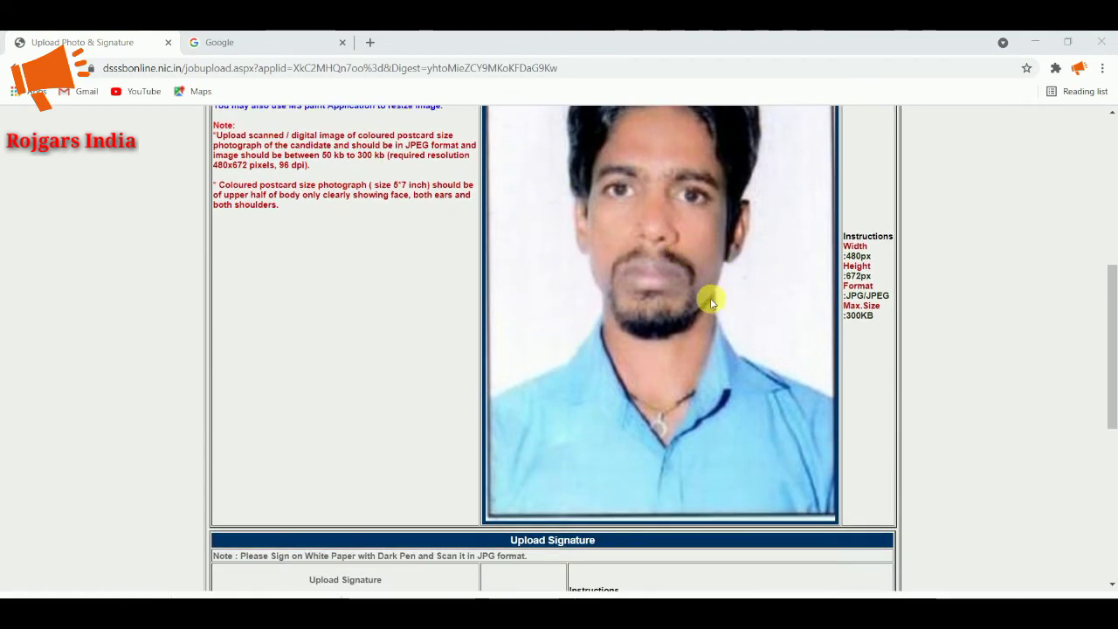
# Upload the VK SIG image from the Desktop as the candidate's signature
pyautogui.scroll(-4, 710, 298)
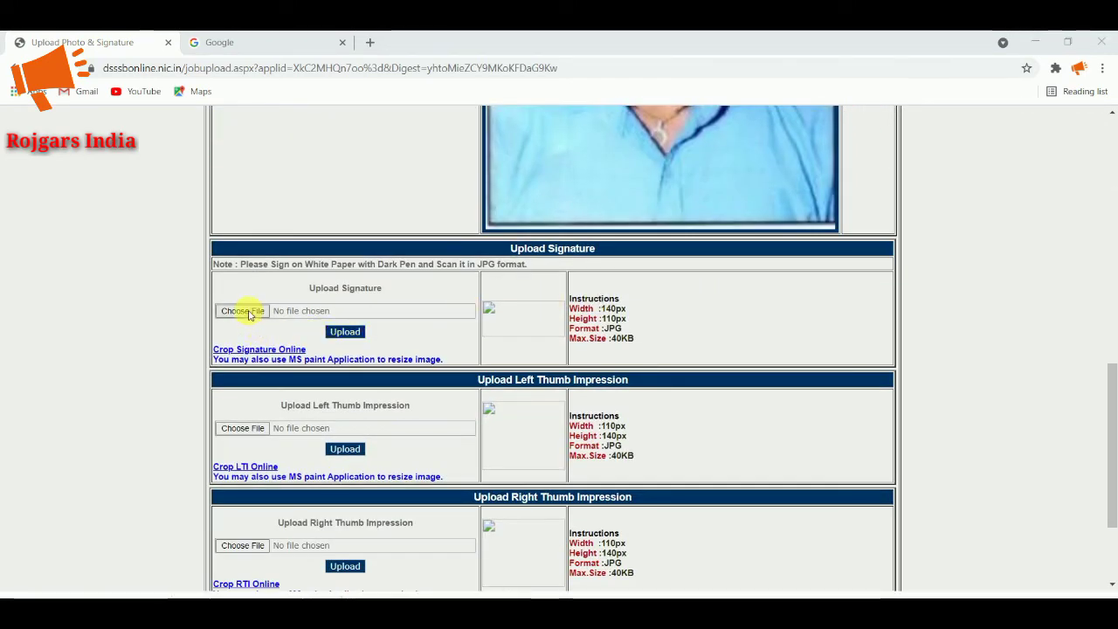
pyautogui.click(259, 314)
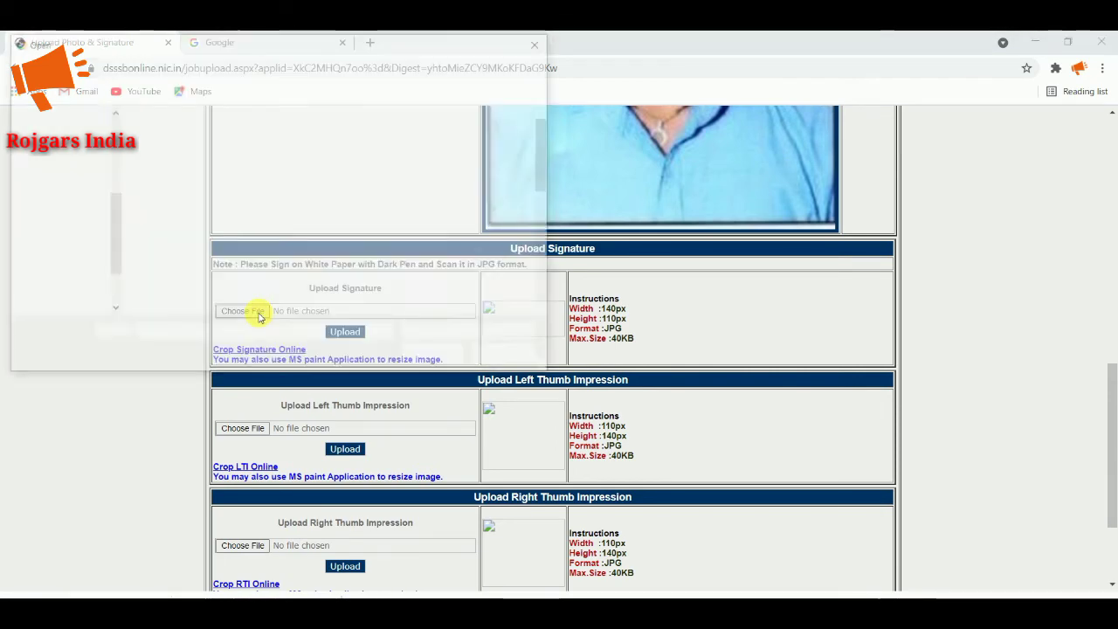
pyautogui.moveTo(549, 149); pyautogui.dragTo(544, 244)
pyautogui.click(424, 214)
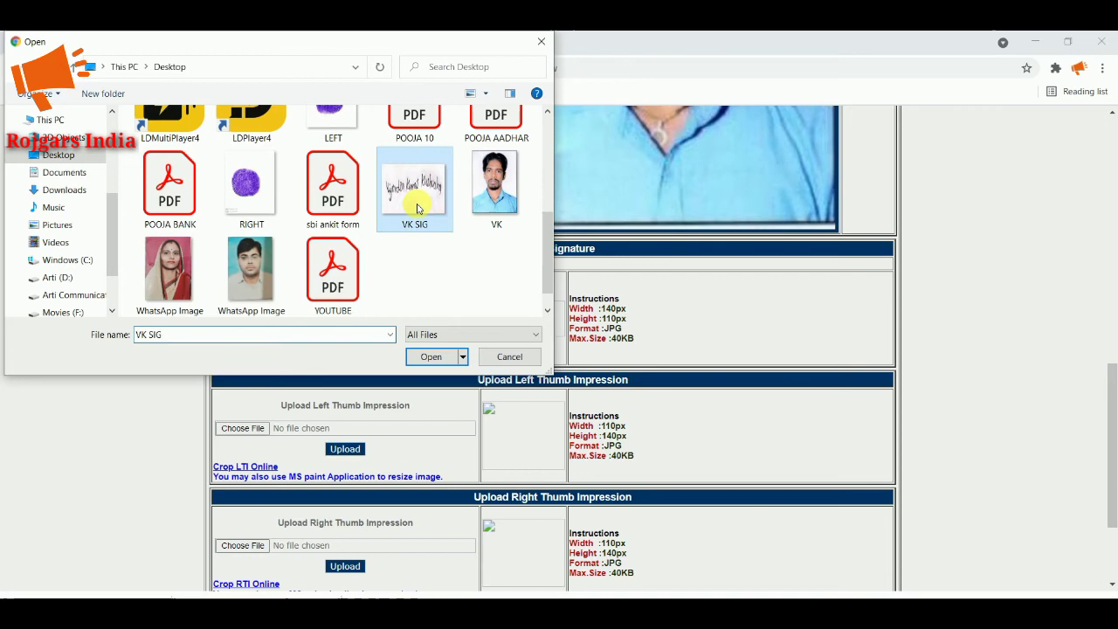
pyautogui.click(432, 357)
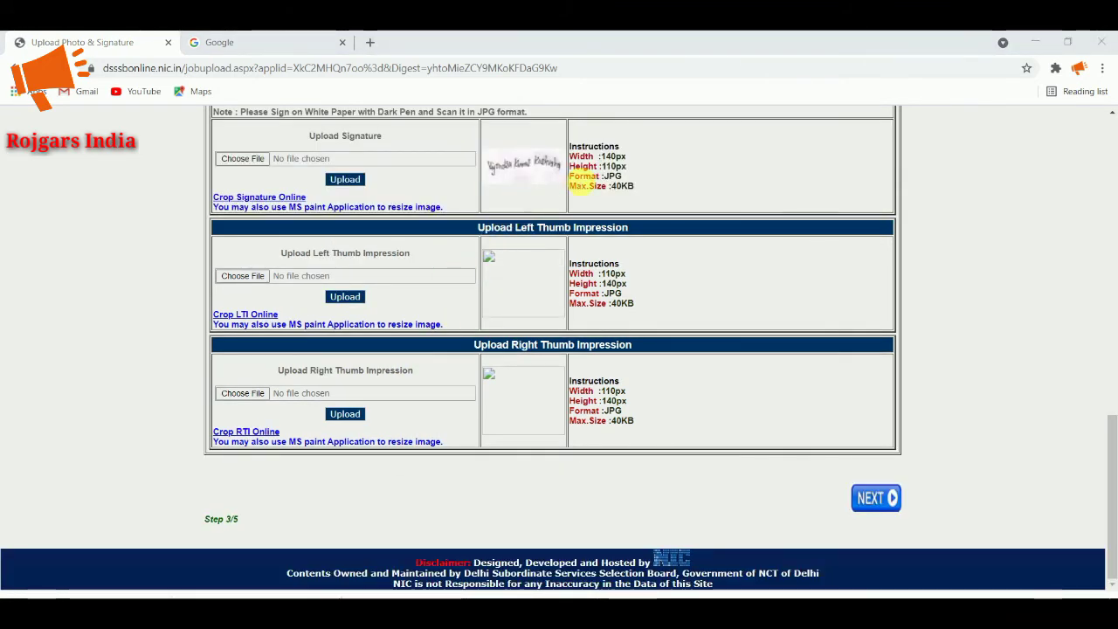
# Upload LEFT.jpeg from the Desktop as the left thumb impression
pyautogui.click(244, 276)
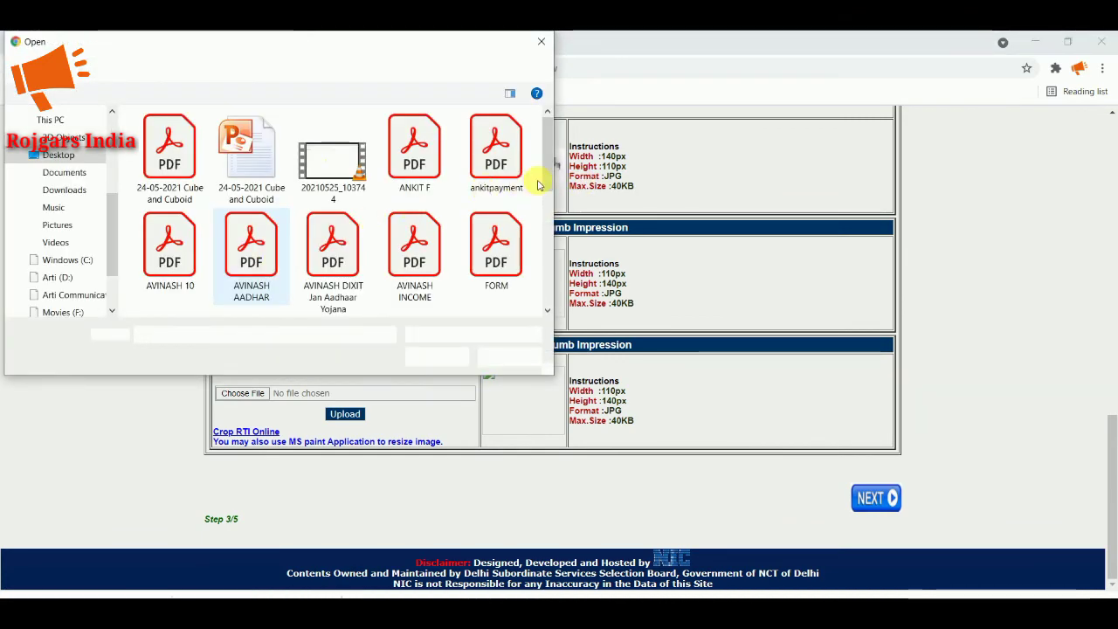
pyautogui.moveTo(541, 180); pyautogui.dragTo(544, 237)
pyautogui.click(357, 219)
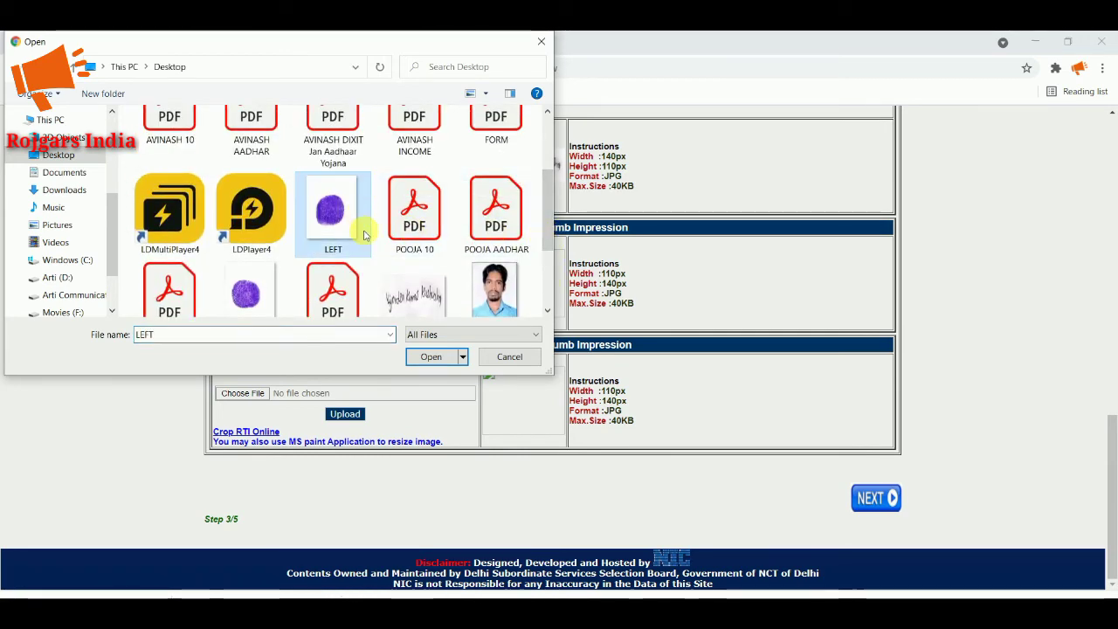
pyautogui.click(429, 357)
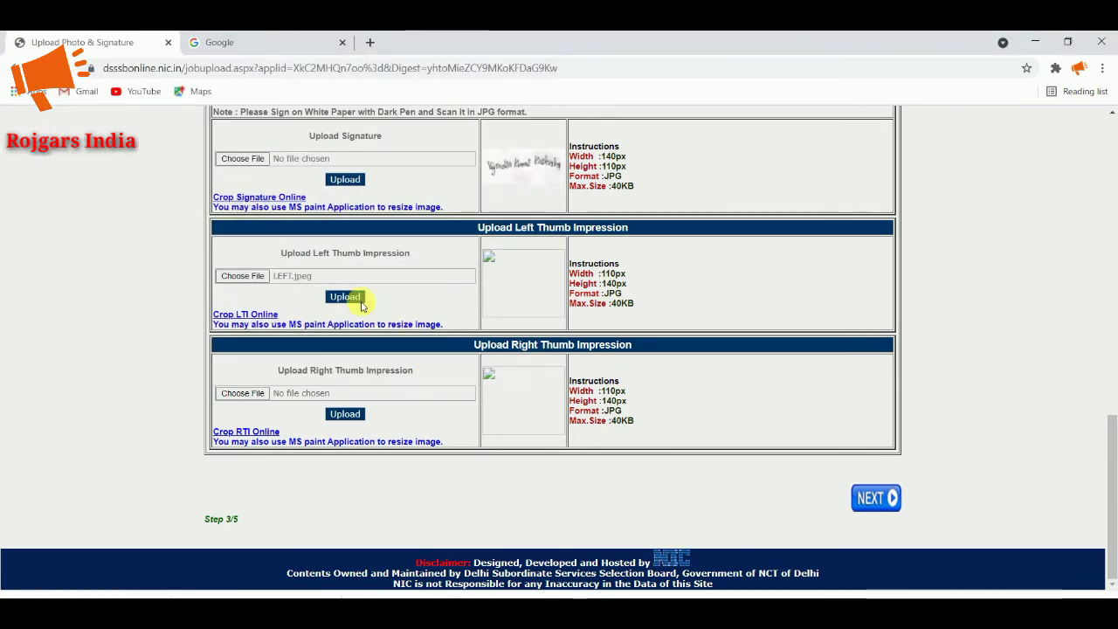
pyautogui.click(354, 300)
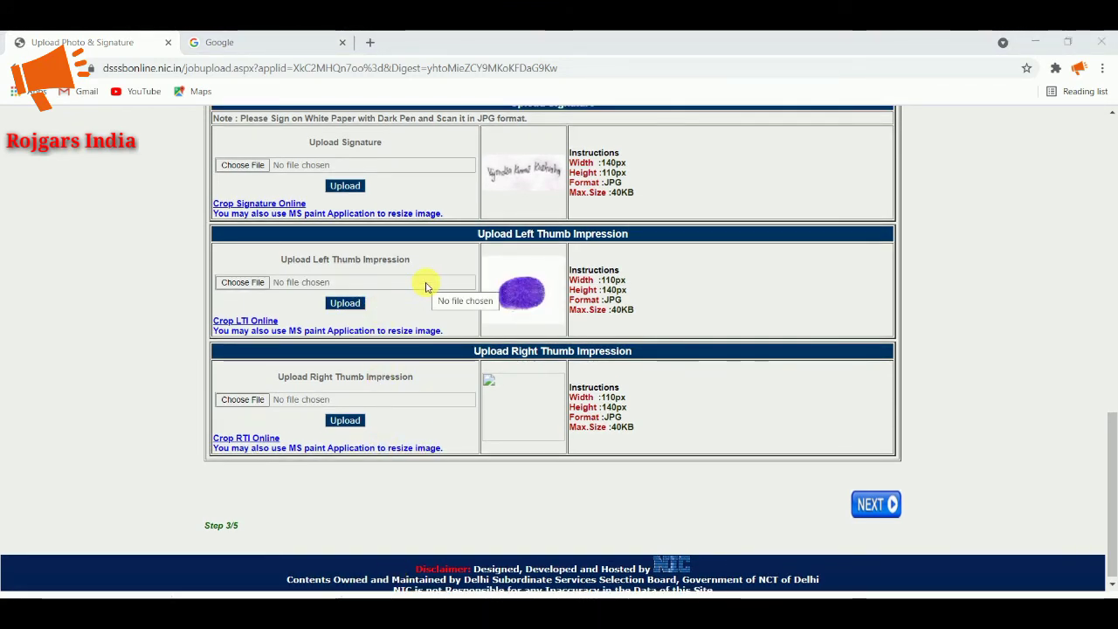
# Upload the RIGHT image from the Desktop as the right thumb impression and check its preview
pyautogui.click(261, 399)
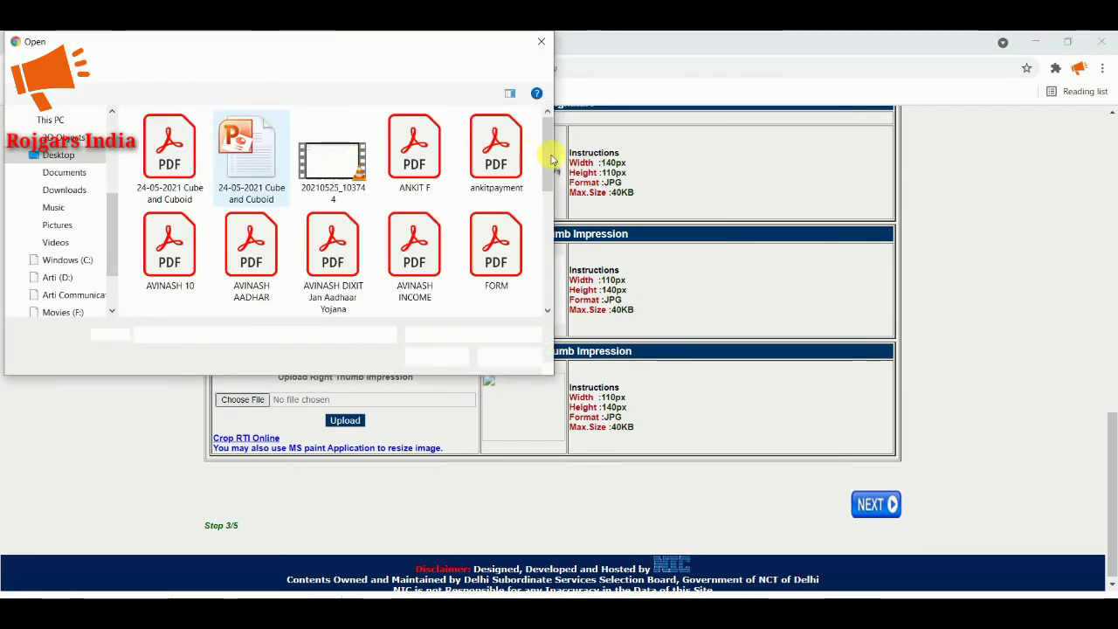
pyautogui.moveTo(547, 154); pyautogui.dragTo(550, 267)
pyautogui.click(249, 159)
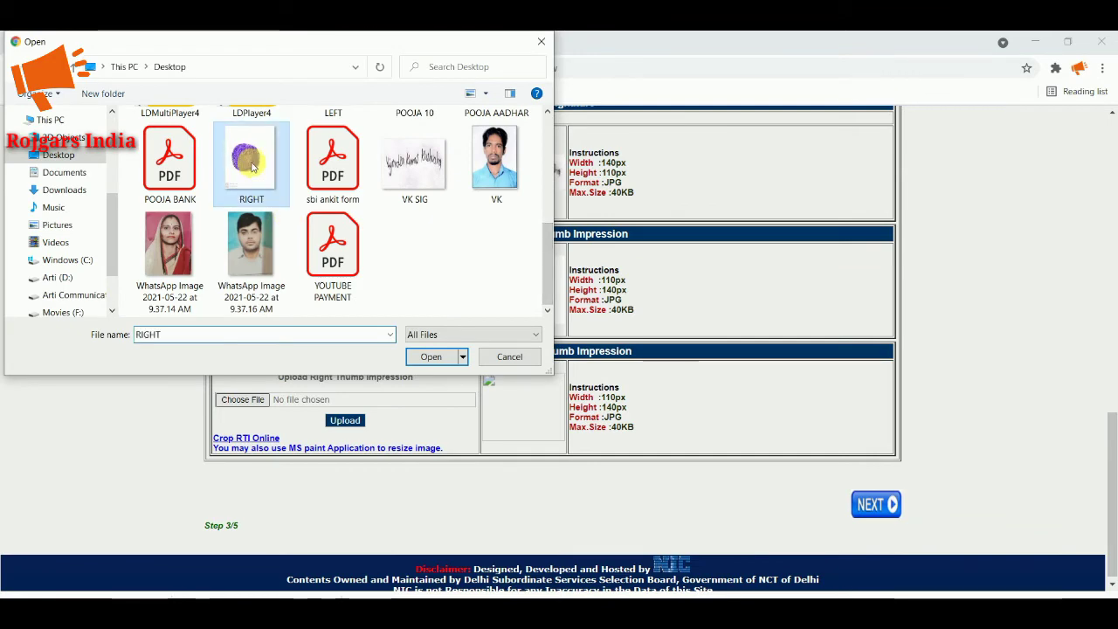
pyautogui.click(432, 356)
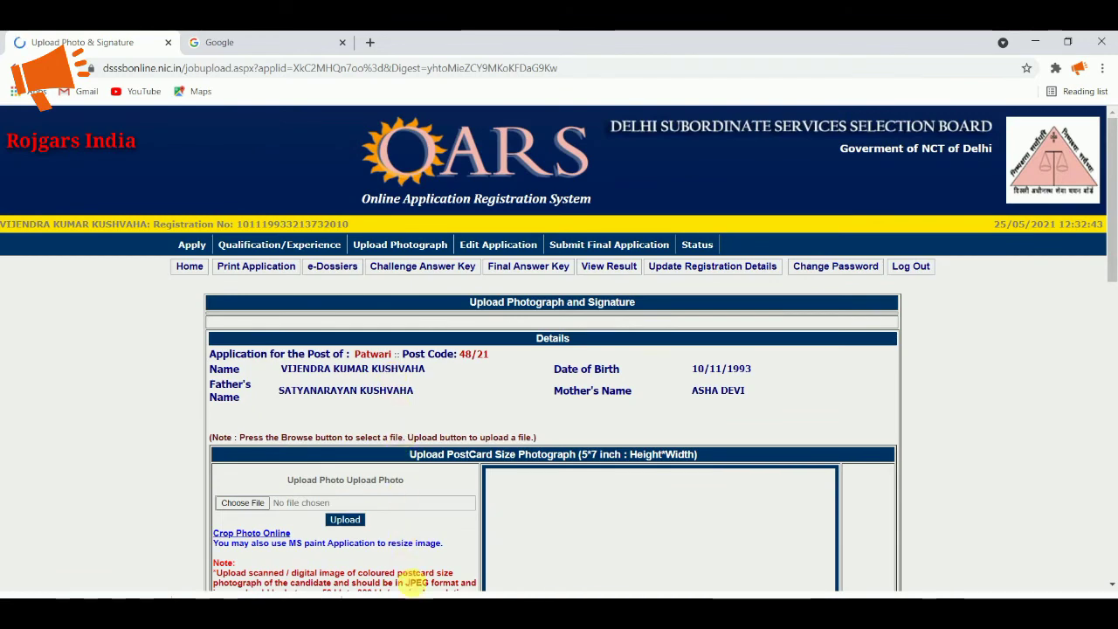
pyautogui.scroll(-3, 454, 427)
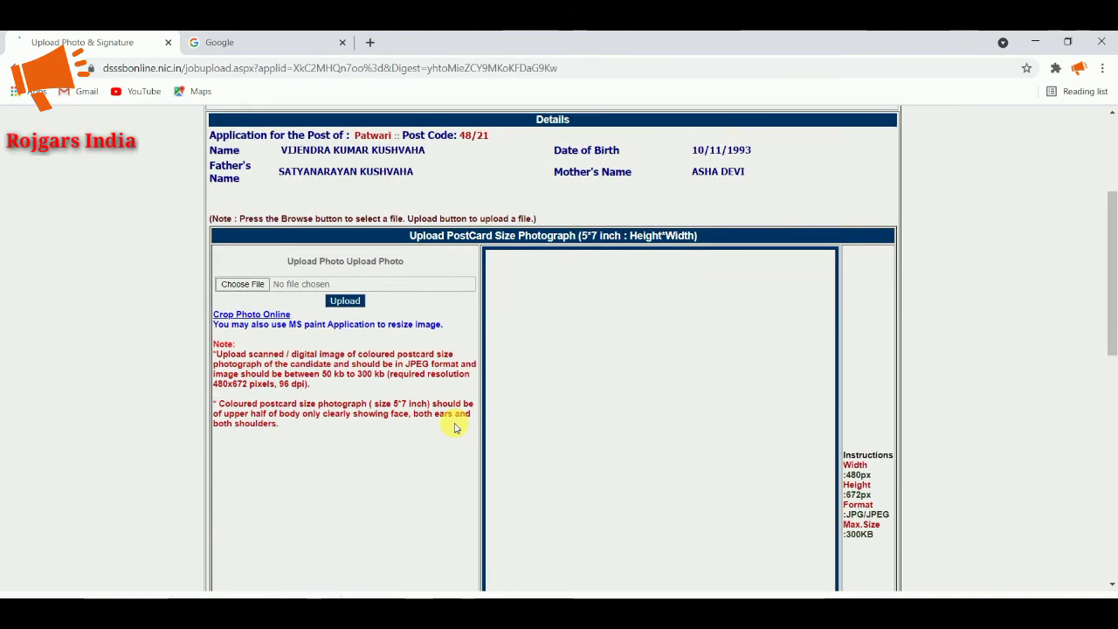
pyautogui.scroll(-3, 454, 427)
pyautogui.scroll(-1, 454, 427)
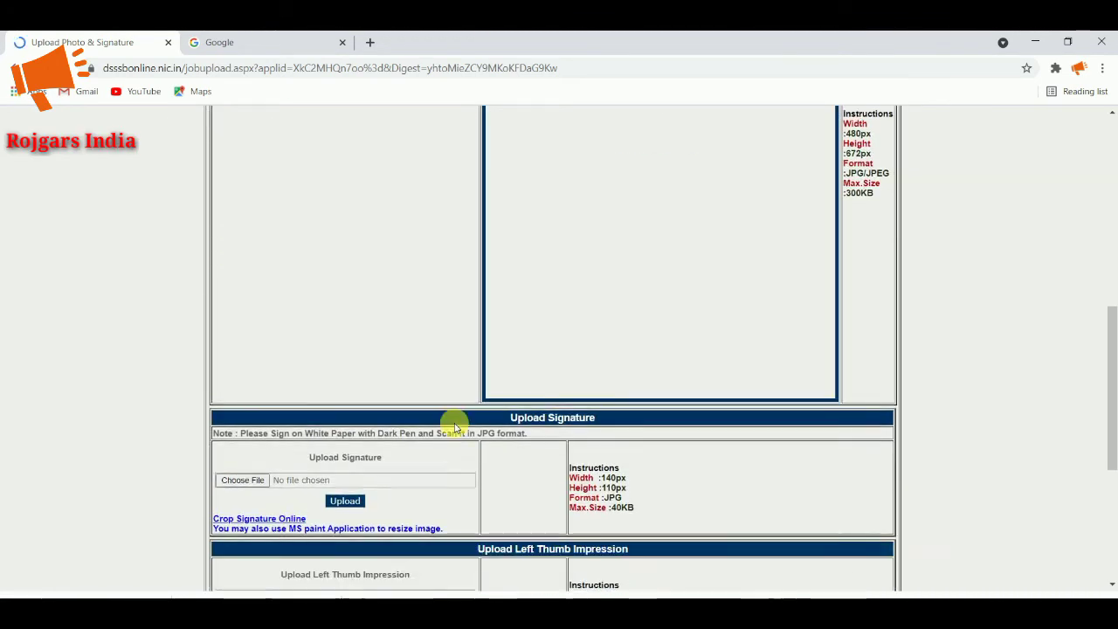
pyautogui.scroll(-4, 454, 427)
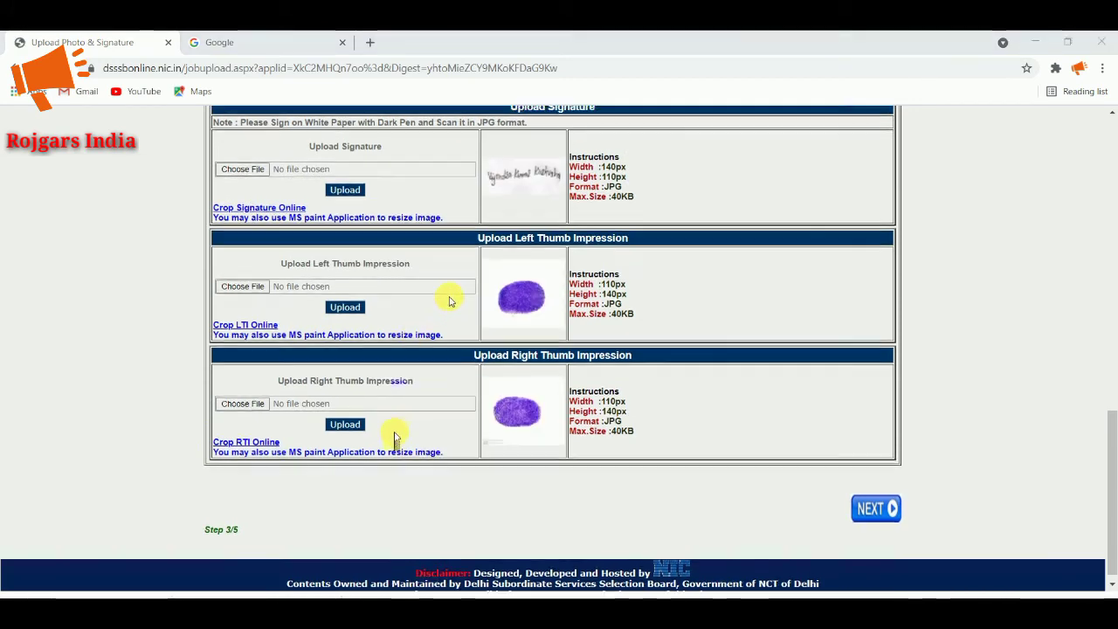
# Review the uploaded photograph, signature and both thumb impressions, and continue to the educational qualification page
pyautogui.scroll(3, 450, 299)
pyautogui.scroll(6, 450, 299)
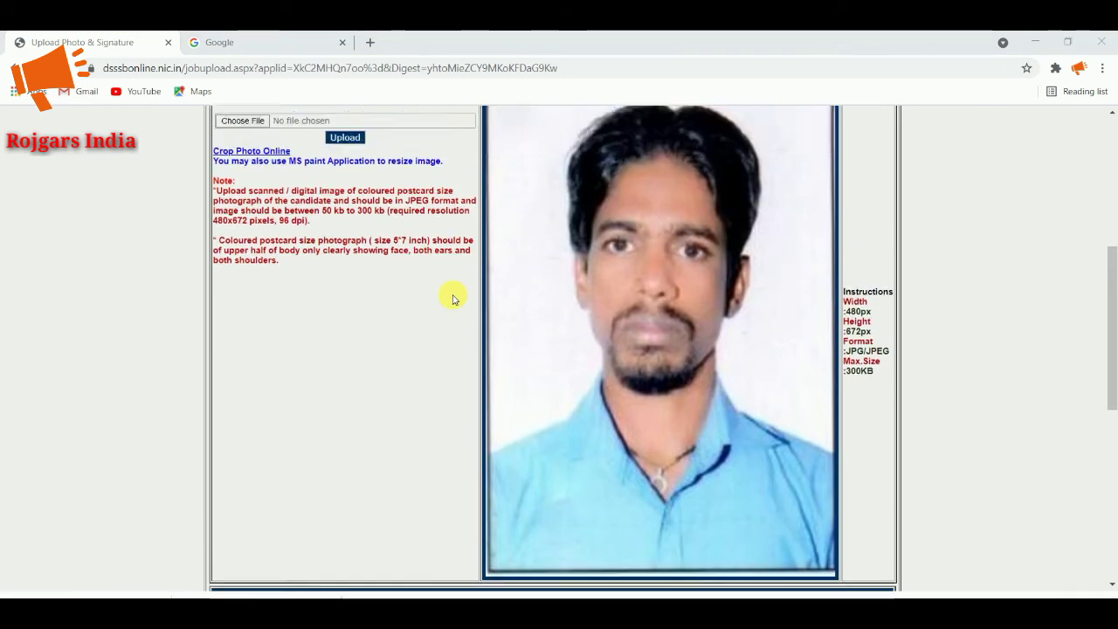
pyautogui.scroll(-5, 453, 298)
pyautogui.scroll(-4, 452, 298)
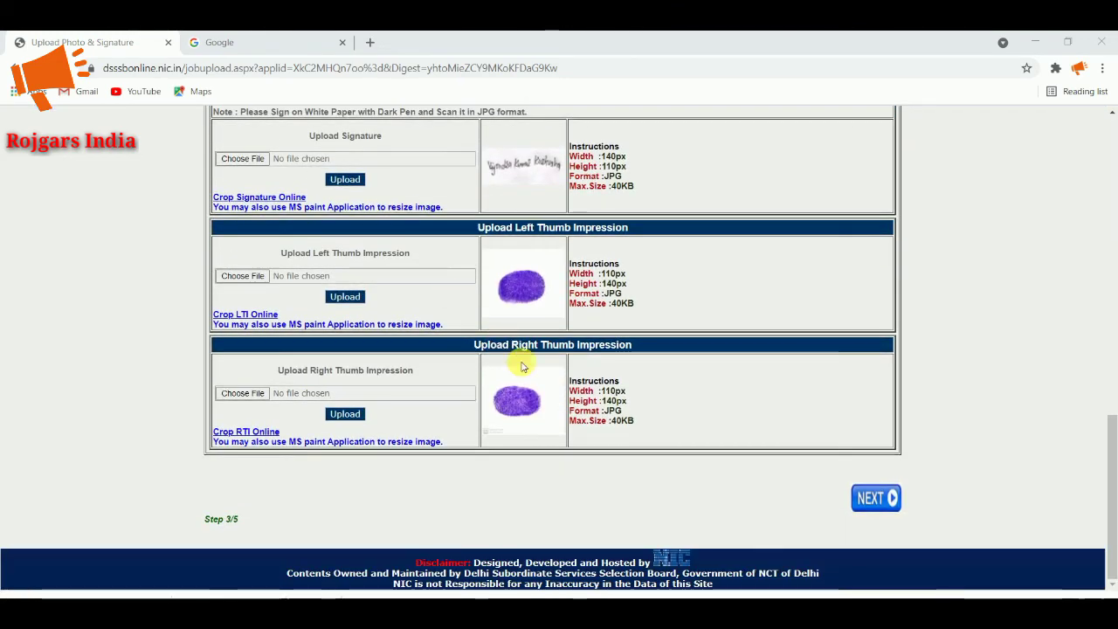
pyautogui.click(878, 498)
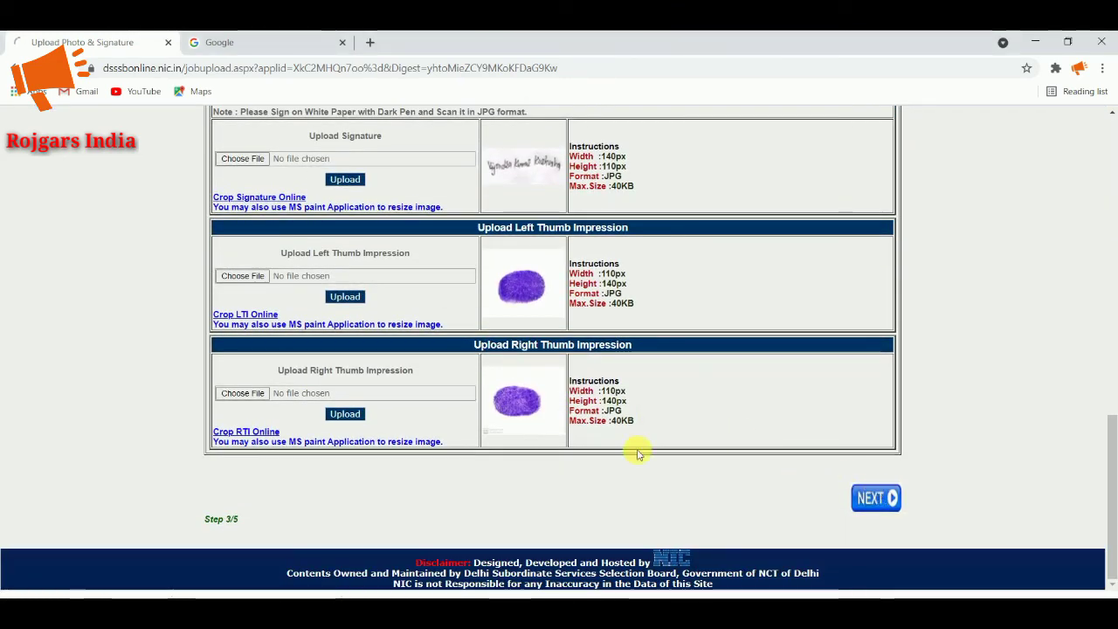
pyautogui.scroll(10, 443, 340)
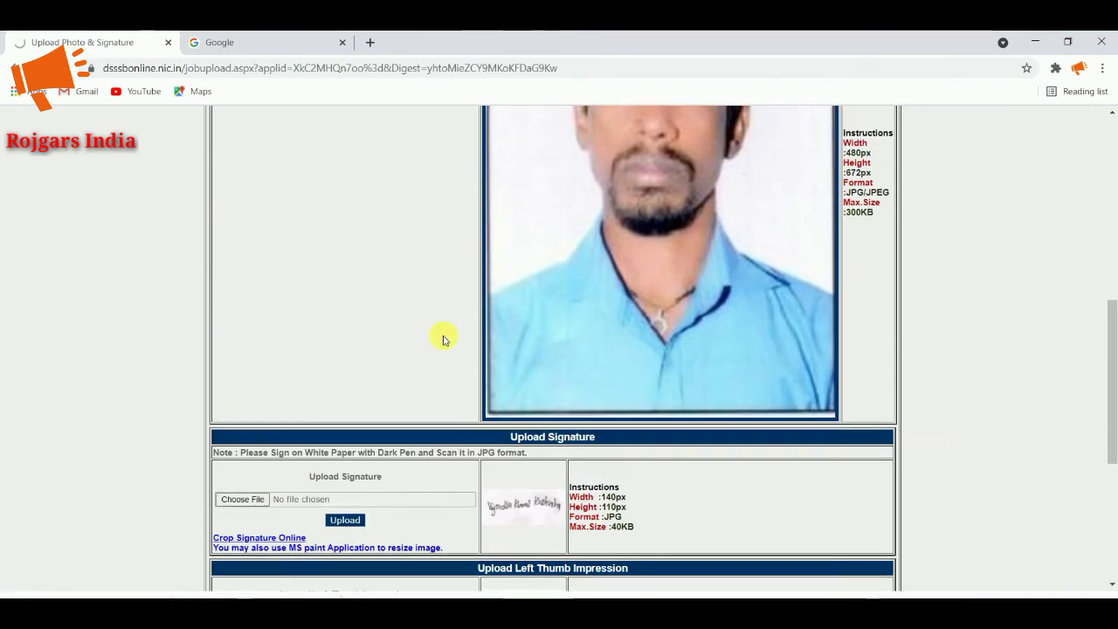
pyautogui.scroll(-5, 444, 337)
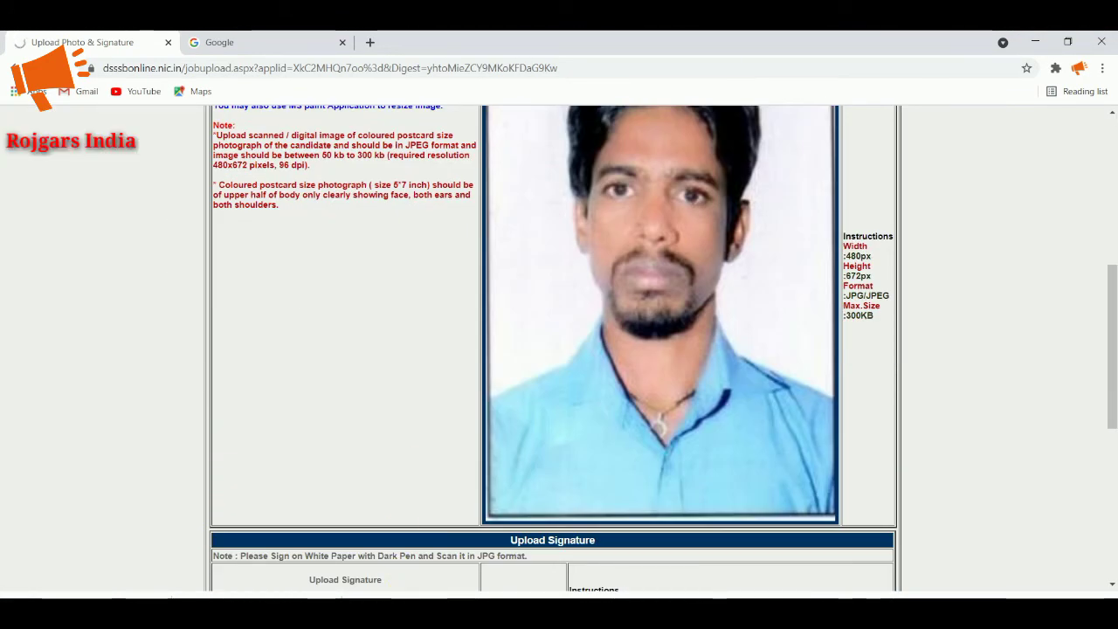
pyautogui.scroll(-5, 507, 437)
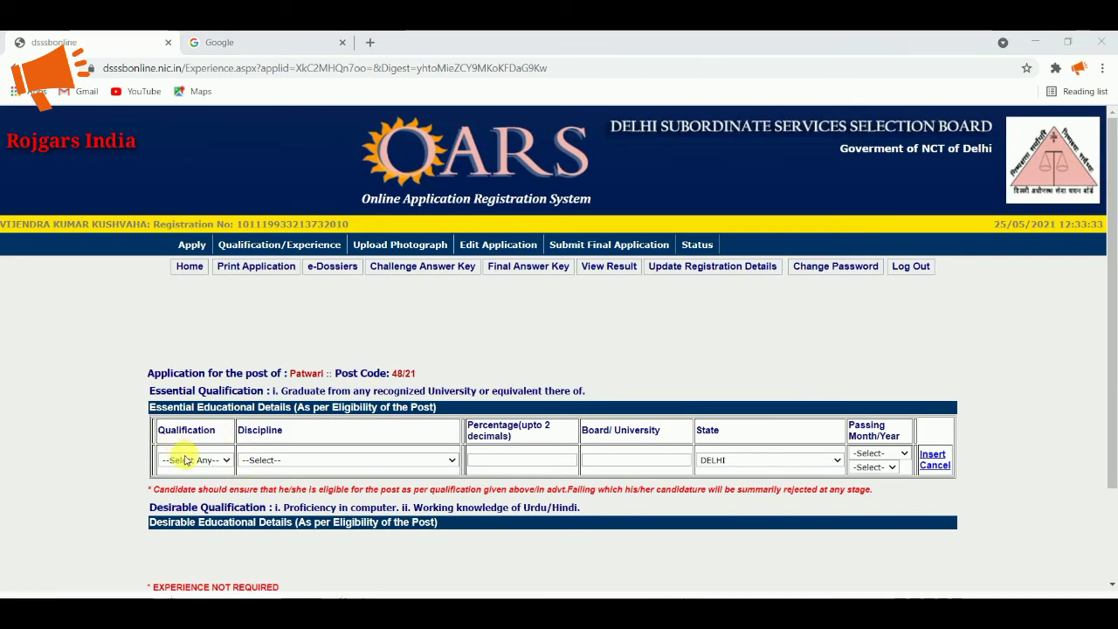
# Set the essential qualification to Graduation with the discipline "Degree from a recognised university or equivalent"
pyautogui.click(189, 460)
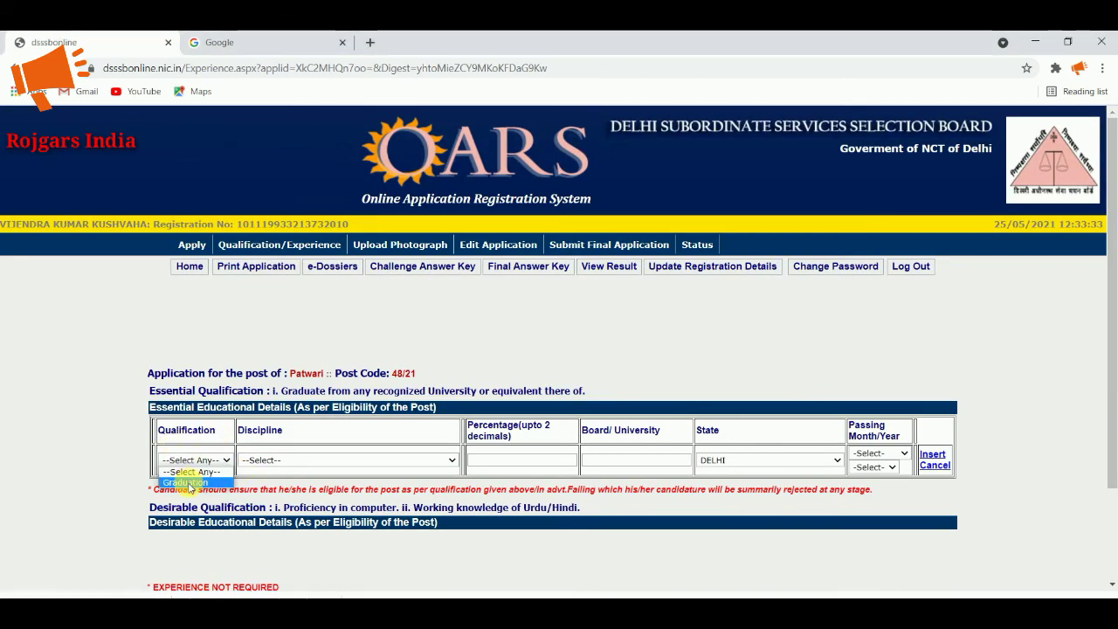
pyautogui.click(188, 482)
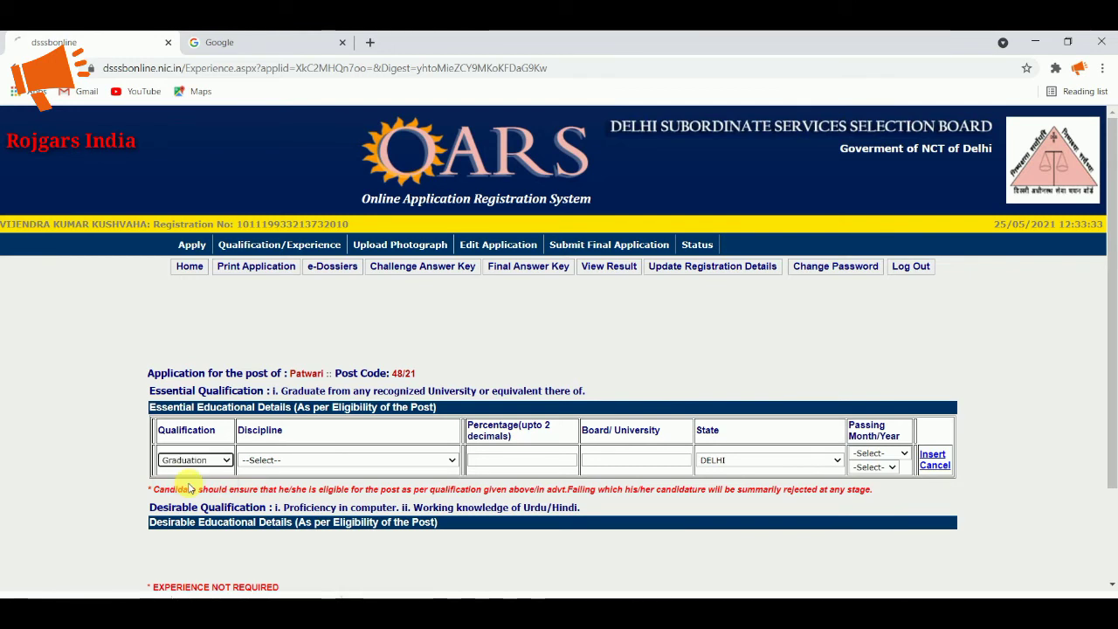
pyautogui.click(271, 459)
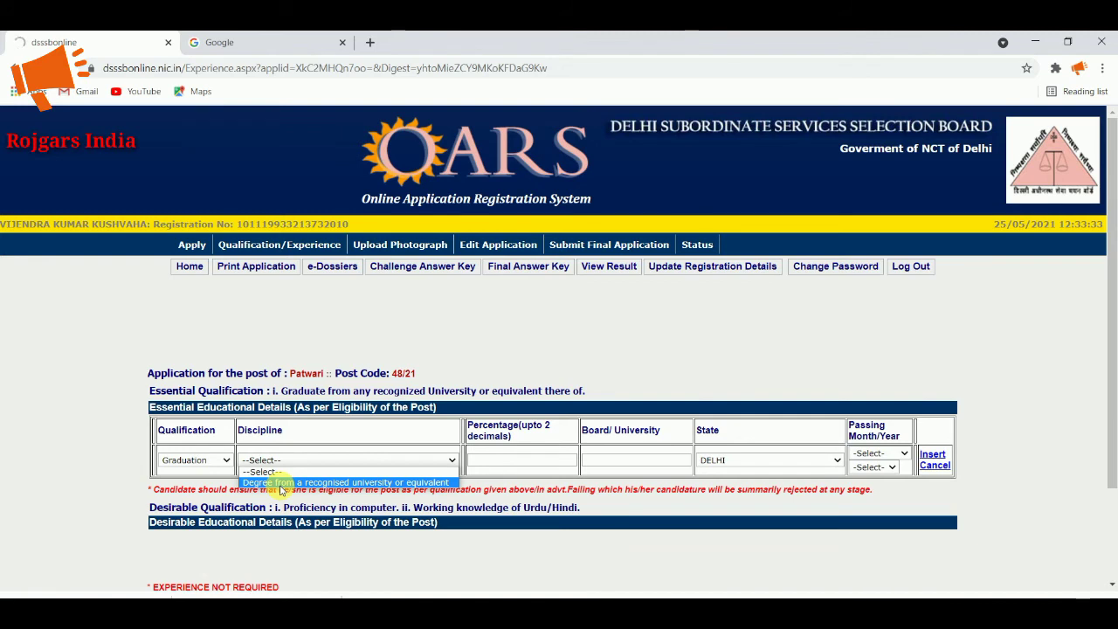
pyautogui.click(285, 464)
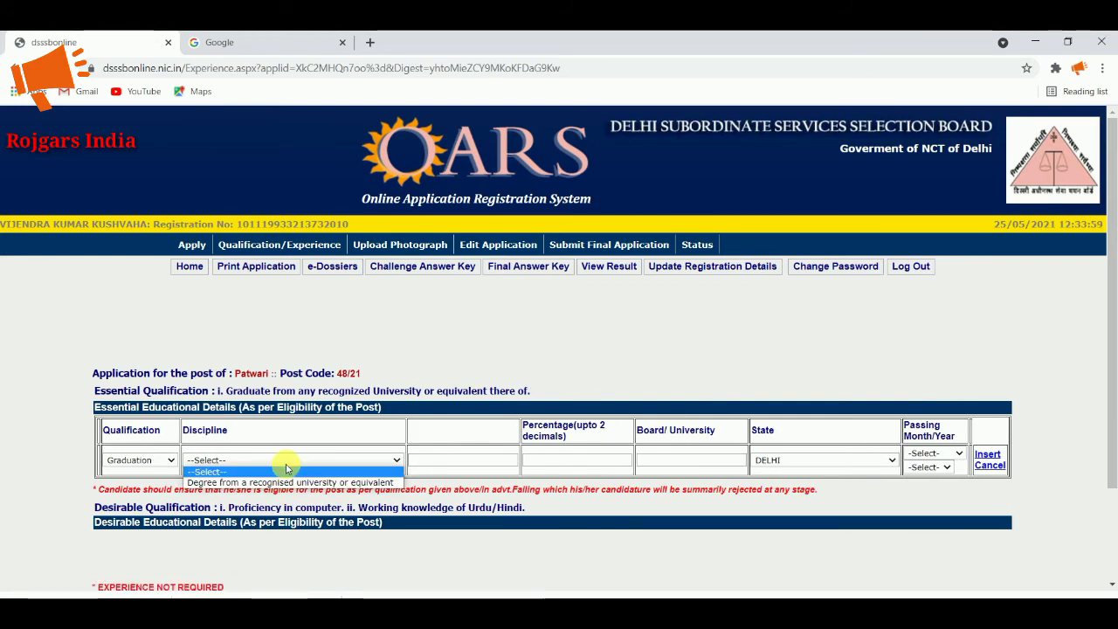
pyautogui.click(279, 483)
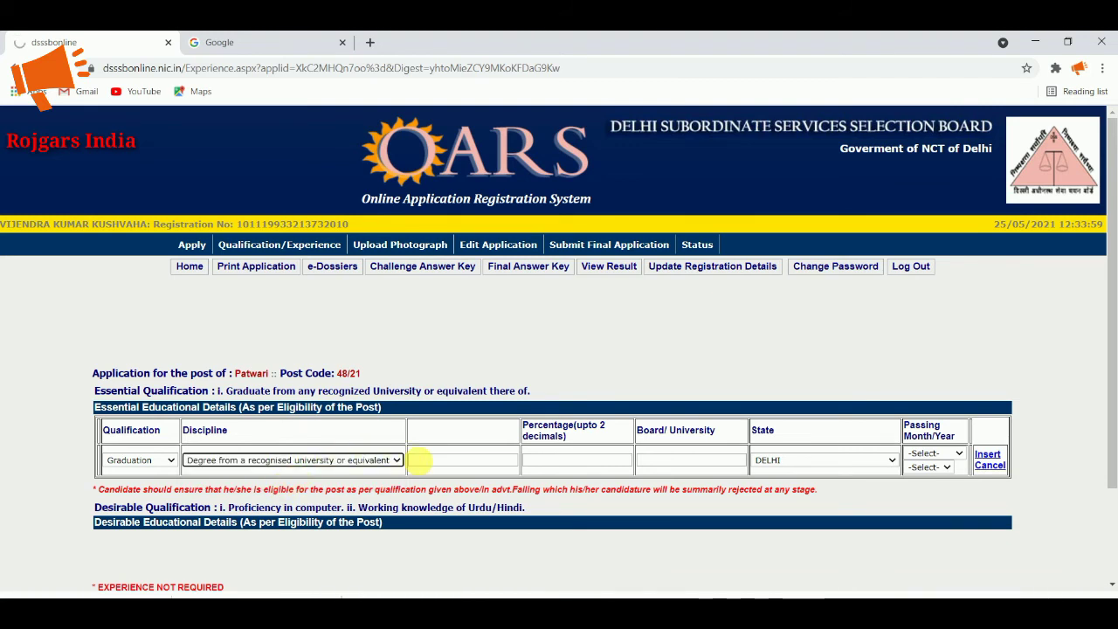
# Fill in the graduation details with percentage 66.97, university RAJASTHAN TECHANICAL UNIVERSITY, state RAJASTHAN, and passing month and year July 2016
pyautogui.click(442, 461)
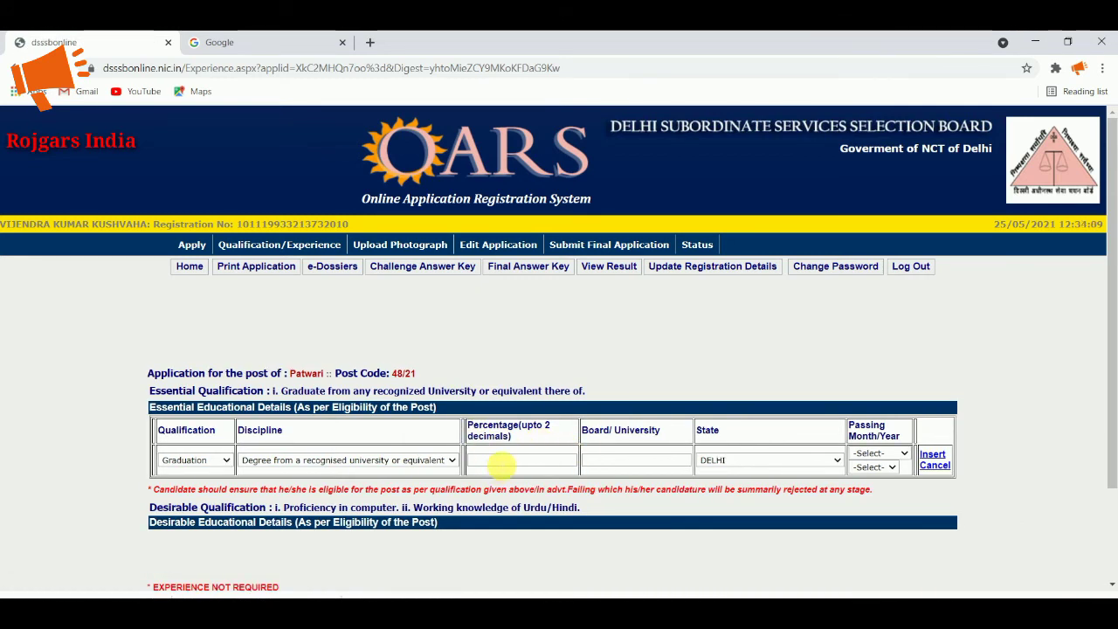
pyautogui.click(501, 462)
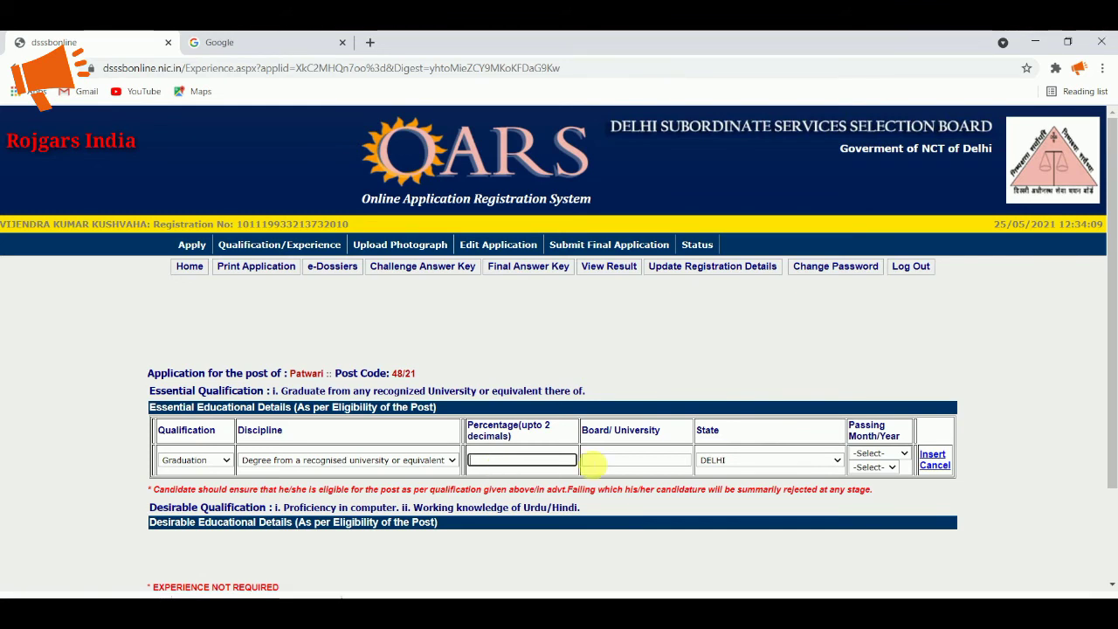
pyautogui.click(618, 465)
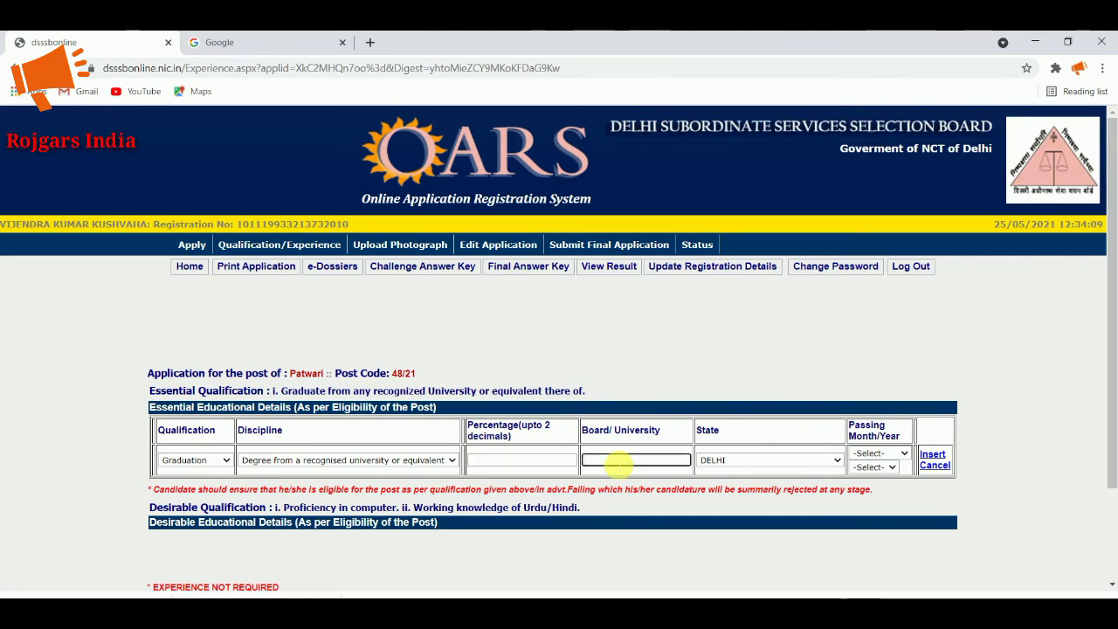
pyautogui.click(712, 460)
pyautogui.scroll(-3, 727, 419)
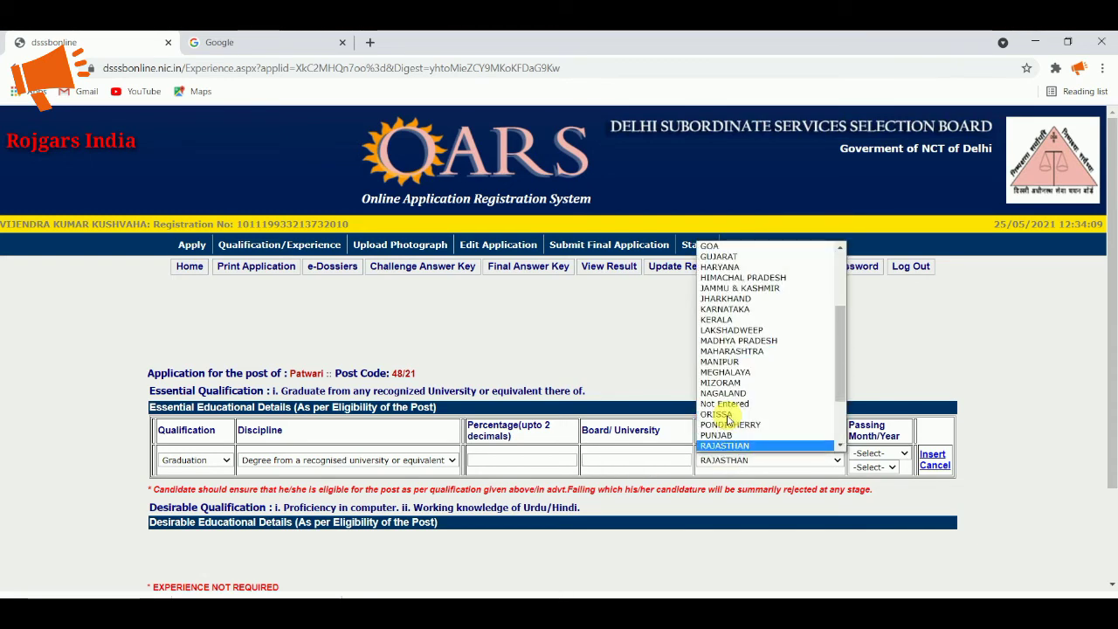
pyautogui.click(727, 415)
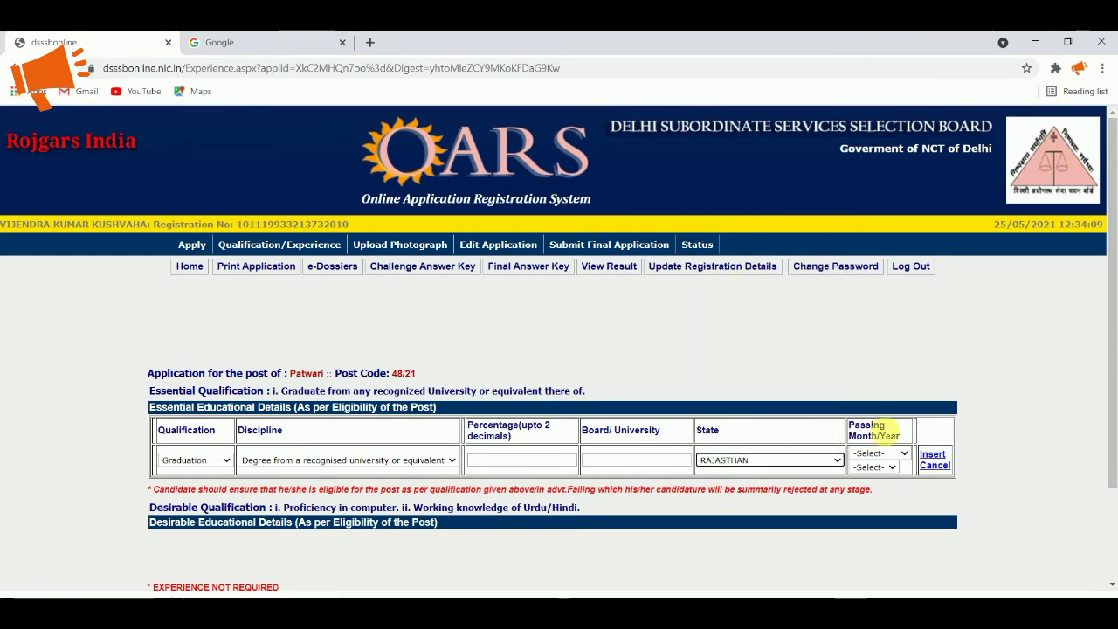
pyautogui.click(884, 454)
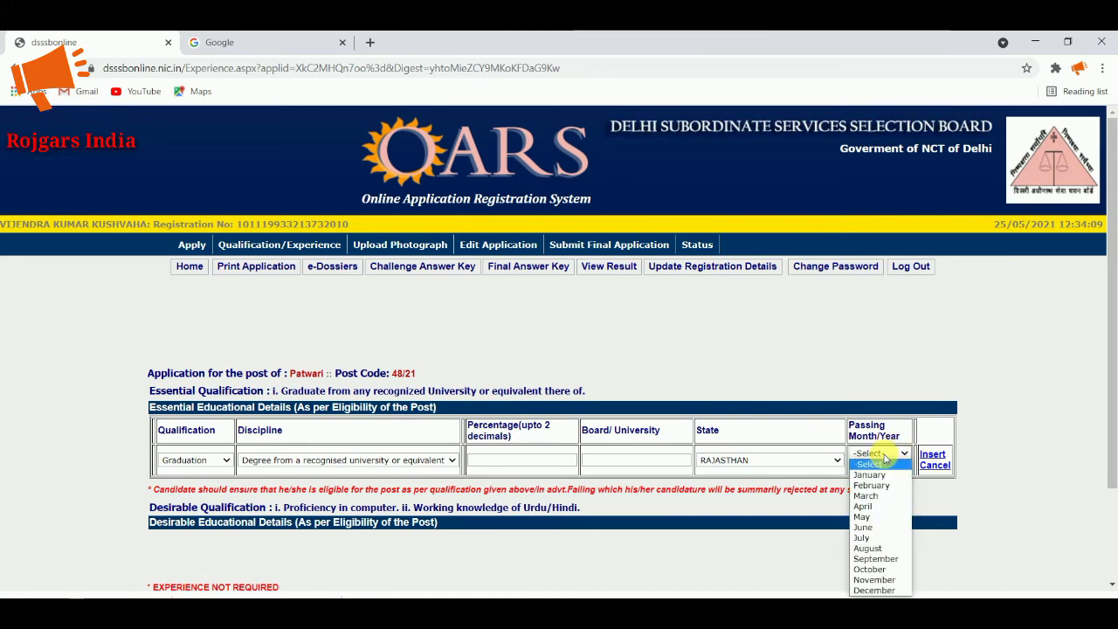
pyautogui.click(885, 458)
pyautogui.click(883, 468)
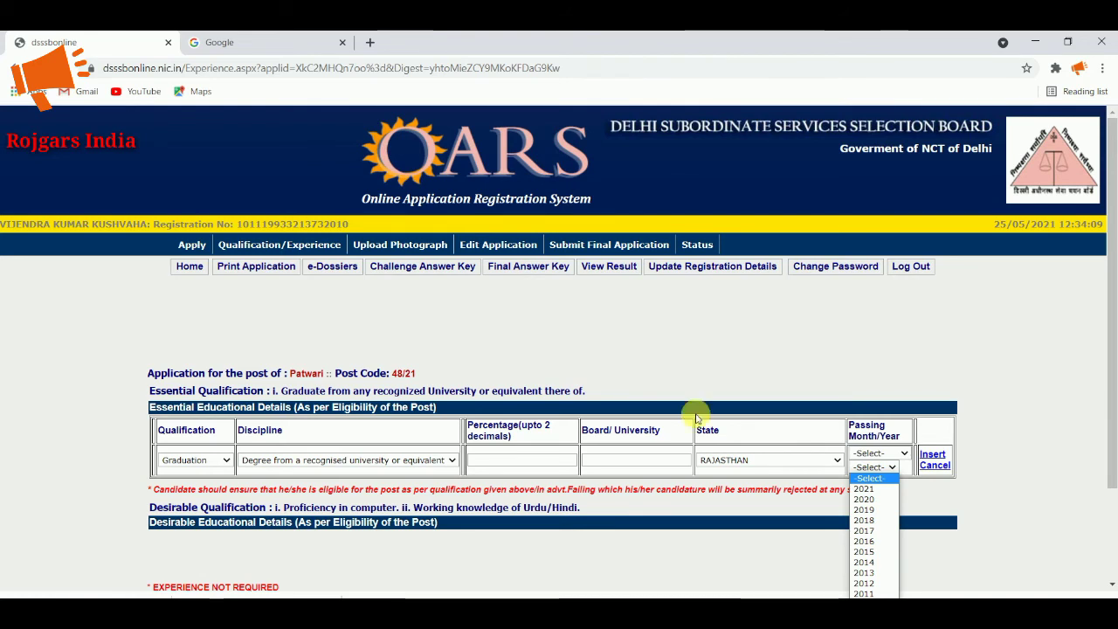
pyautogui.click(465, 593)
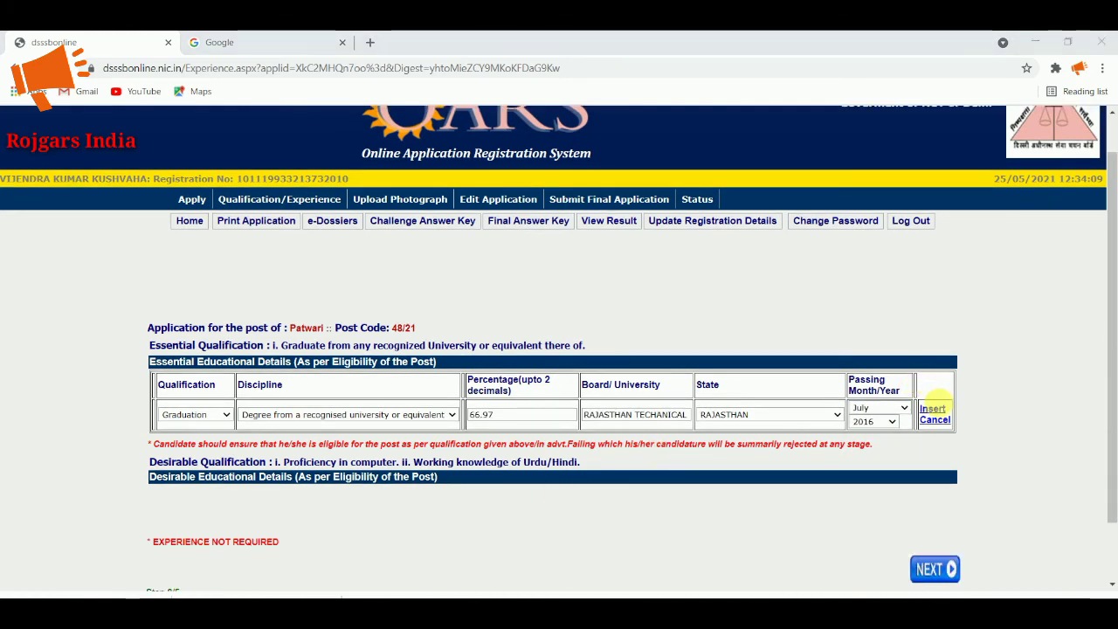
# Insert the graduation entry, save the essential educational details finally, and continue to the application summary
pyautogui.click(932, 409)
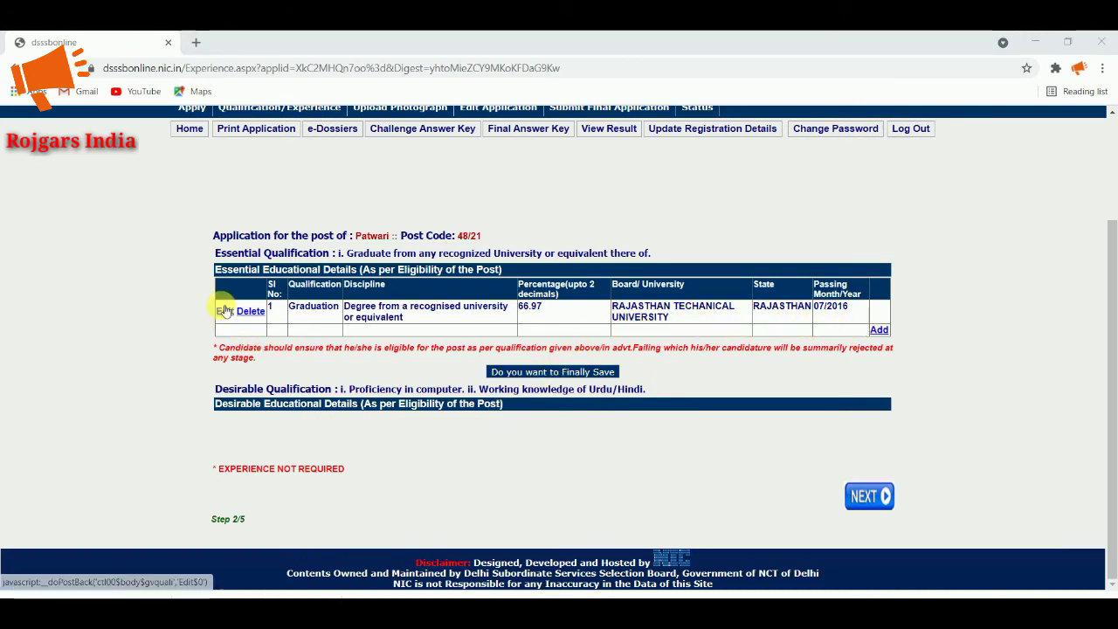
pyautogui.click(557, 373)
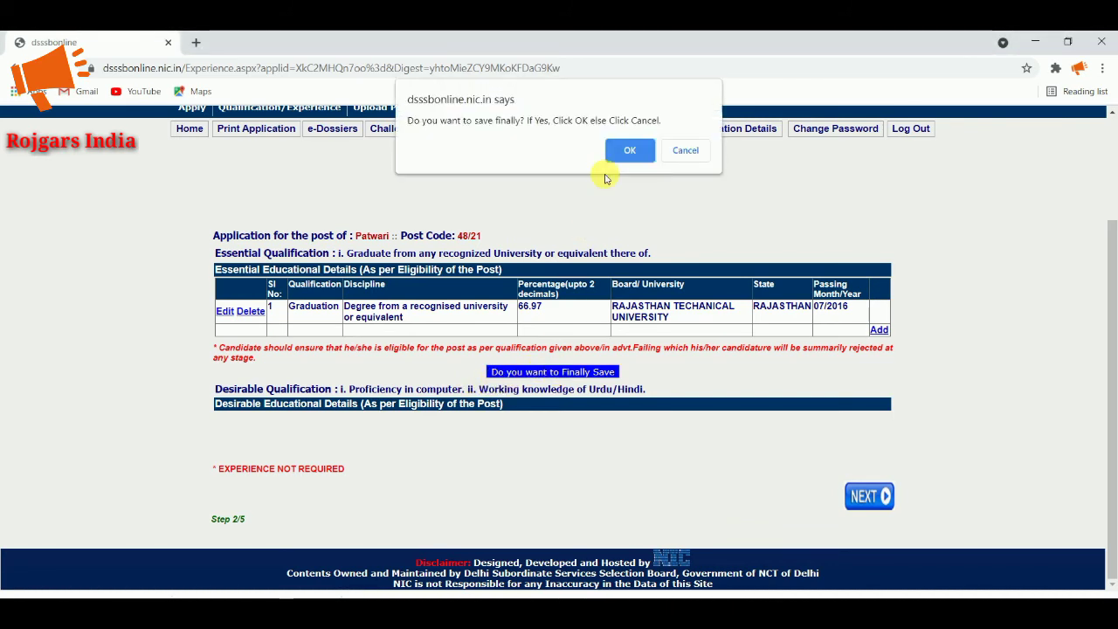
pyautogui.click(631, 149)
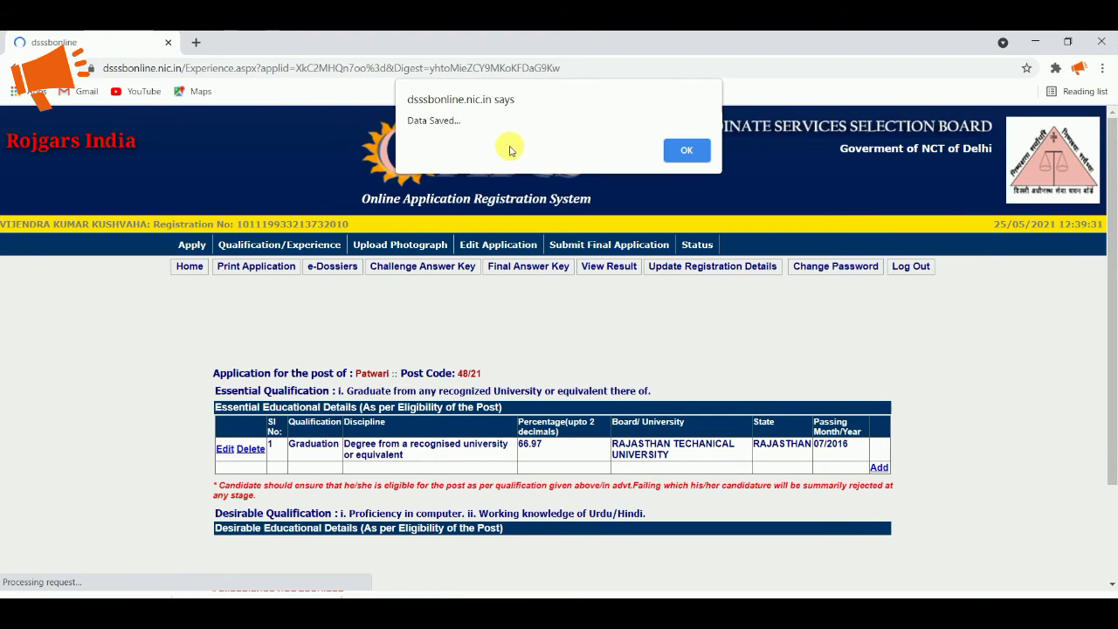
pyautogui.click(678, 152)
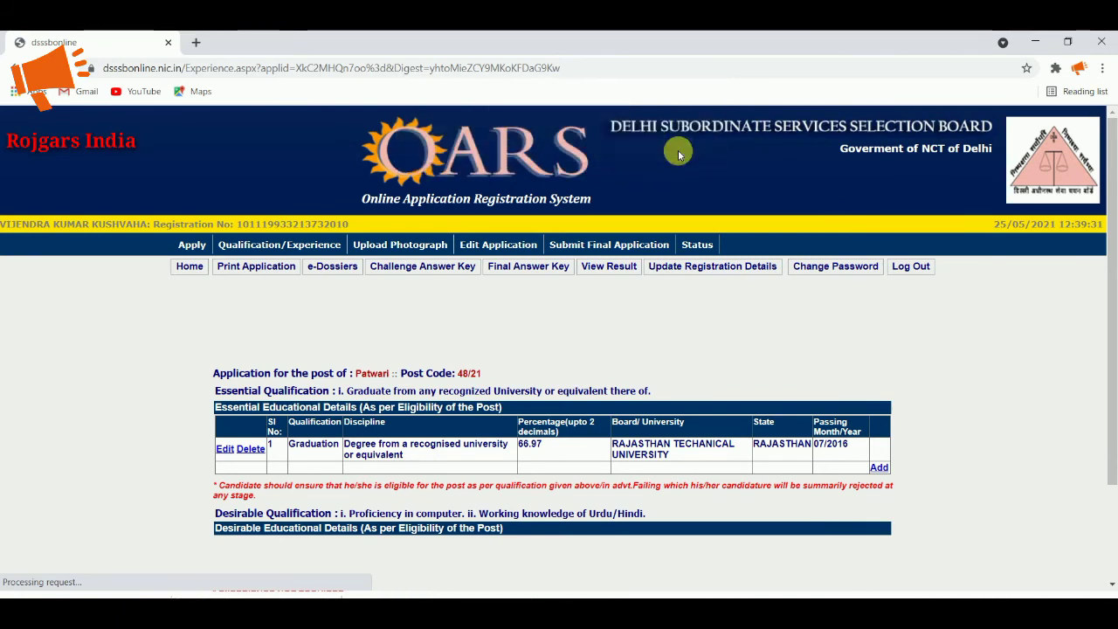
pyautogui.scroll(-2, 449, 441)
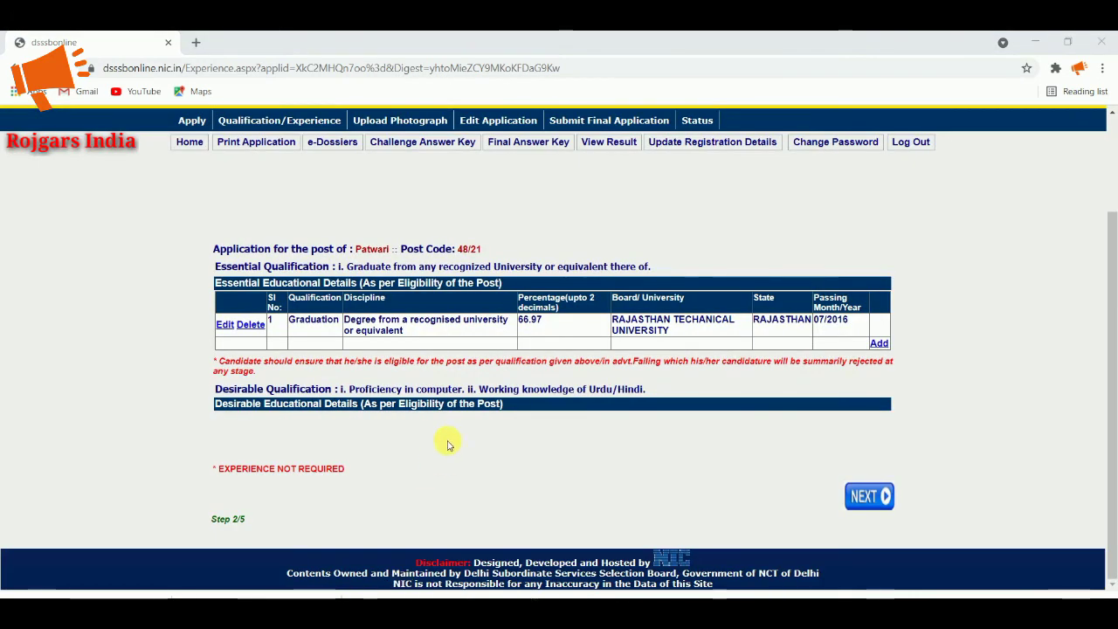
pyautogui.click(864, 495)
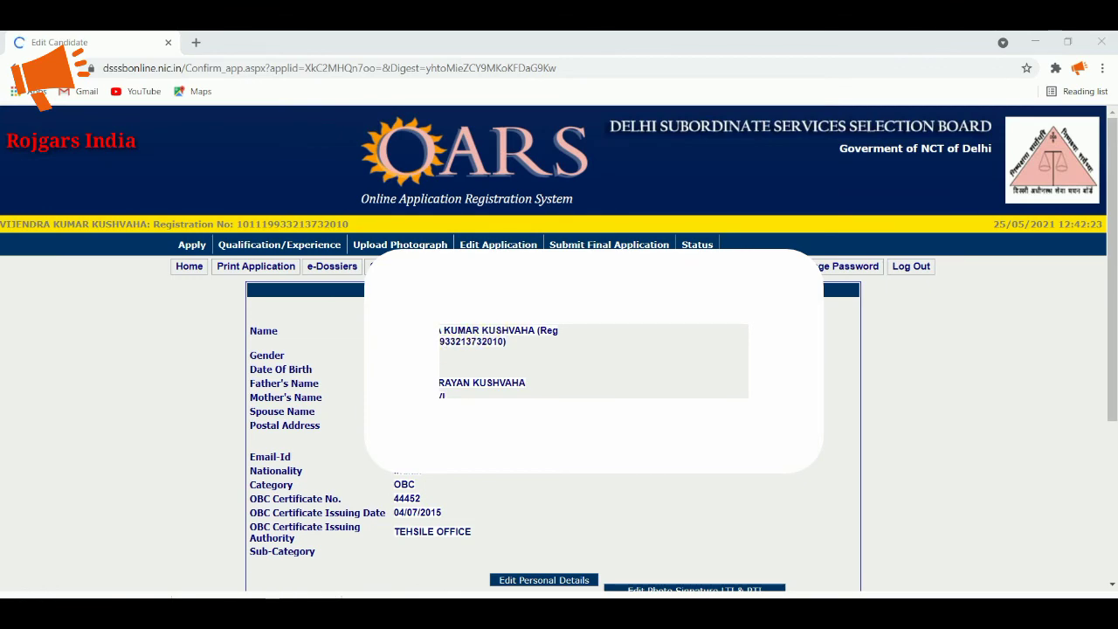
# Review the personal and educational details in the Patwari application summary and proceed to online payment and final submission
pyautogui.scroll(-3, 559, 349)
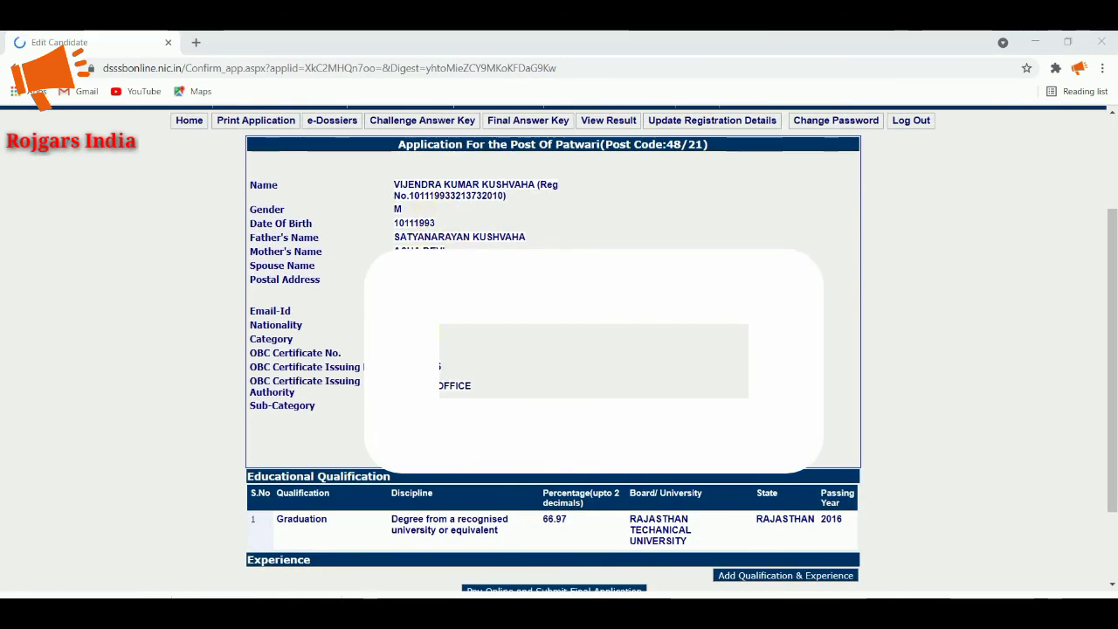
pyautogui.scroll(-2, 442, 343)
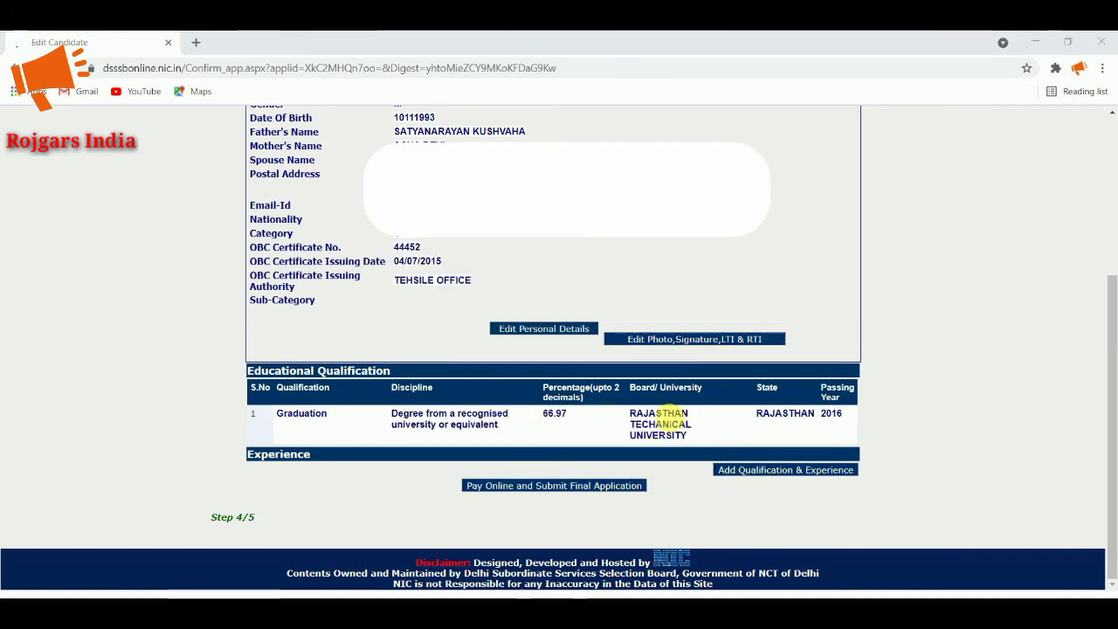
pyautogui.click(509, 485)
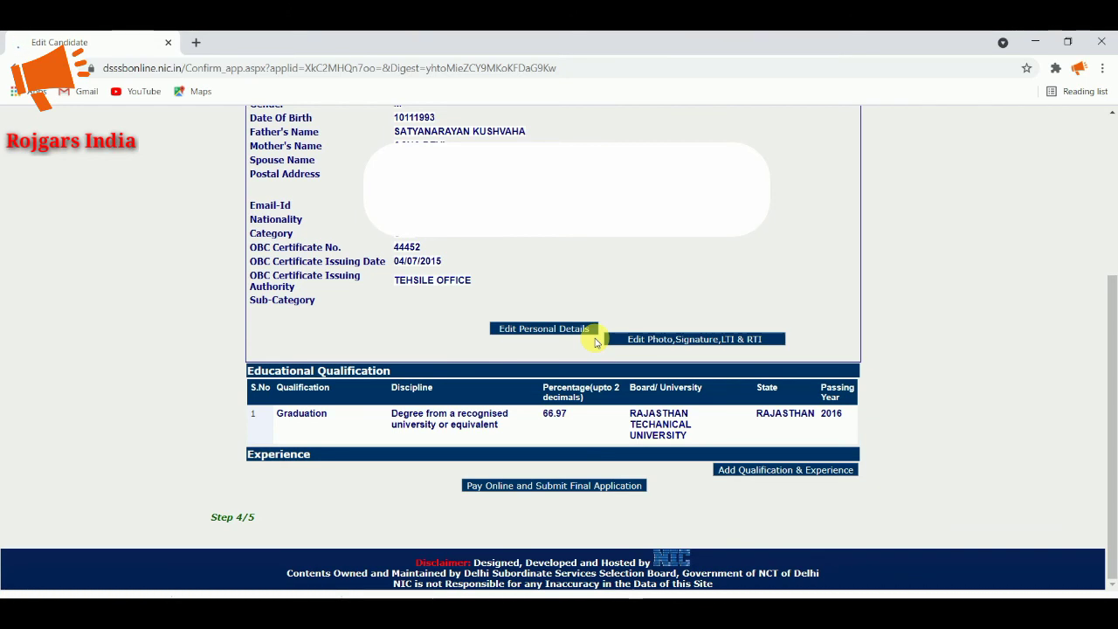
pyautogui.click(527, 486)
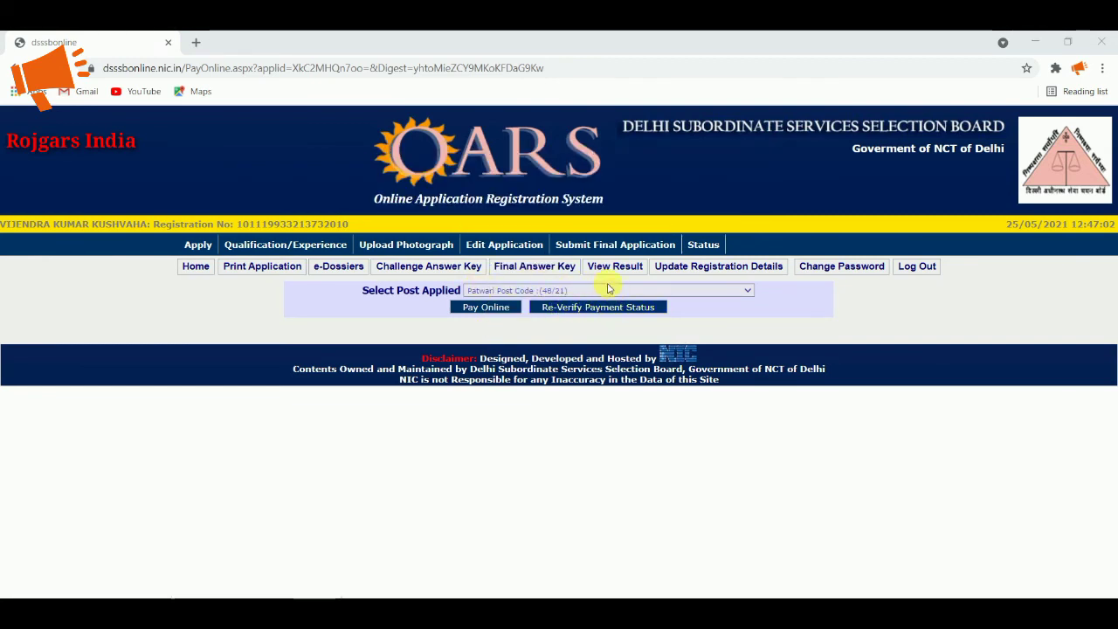
# Start the online fee payment for Patwari (48/21), accept the terms and conditions, and proceed to the payment gateway
pyautogui.click(508, 310)
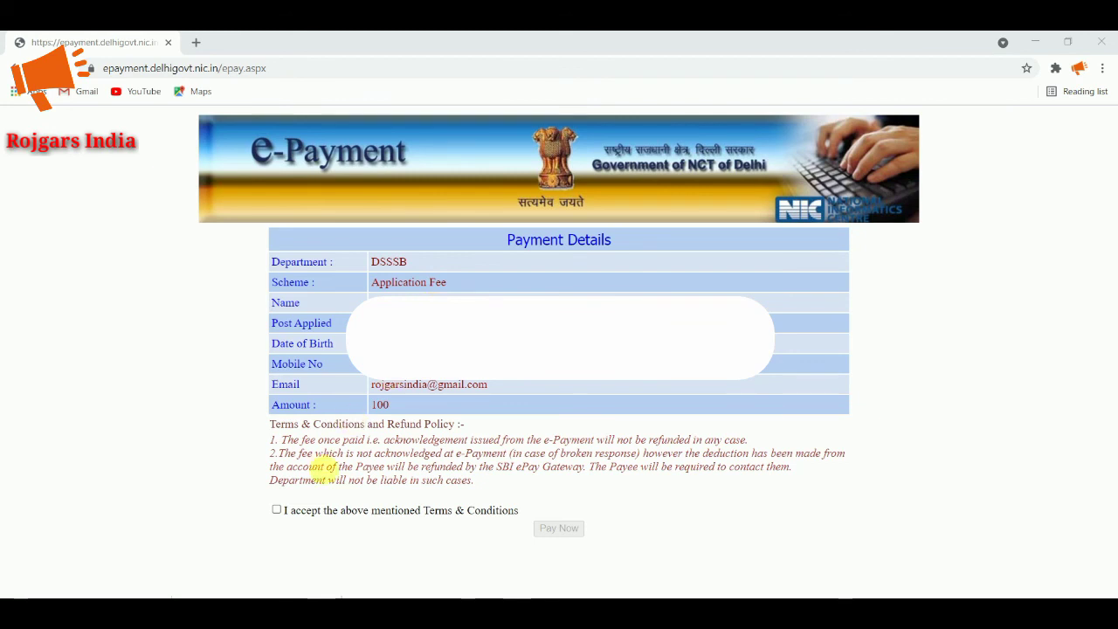
pyautogui.moveTo(367, 404); pyautogui.dragTo(405, 409)
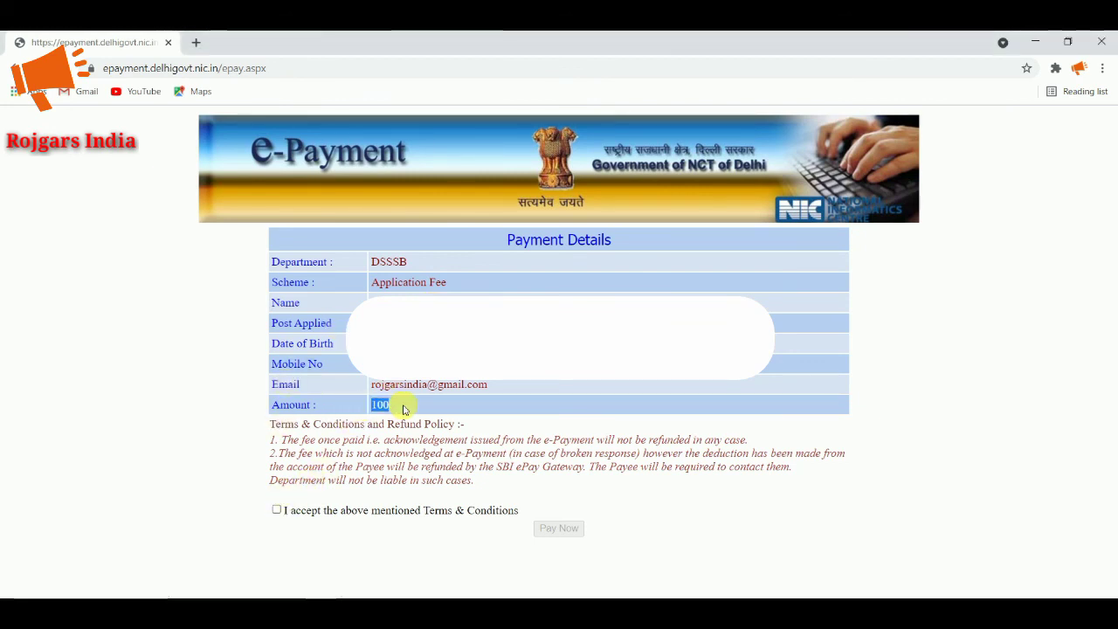
pyautogui.click(276, 509)
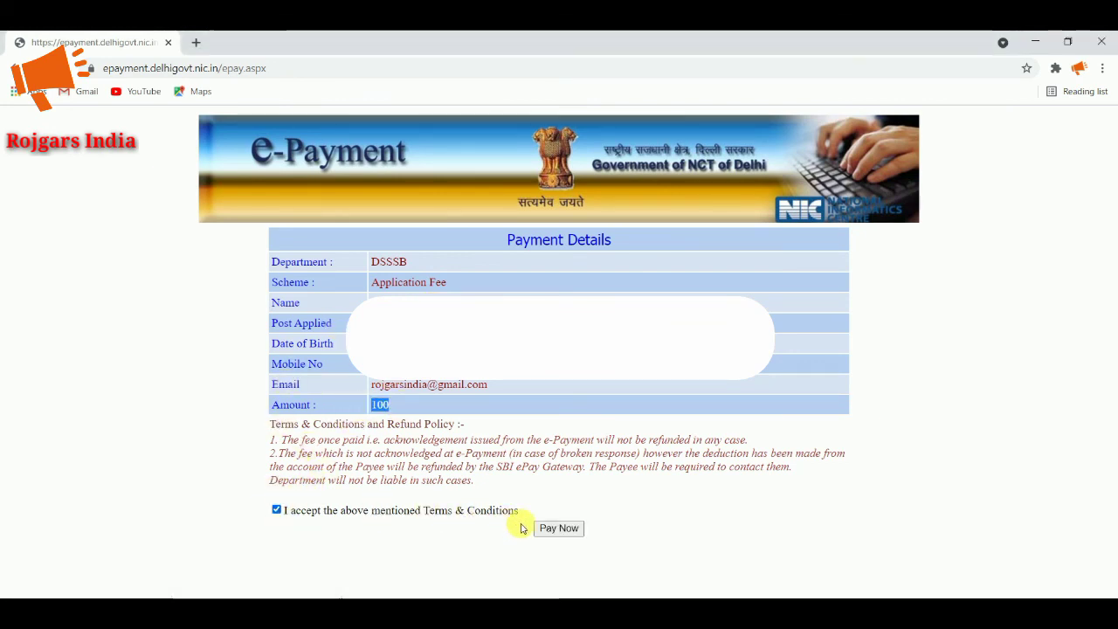
pyautogui.click(537, 529)
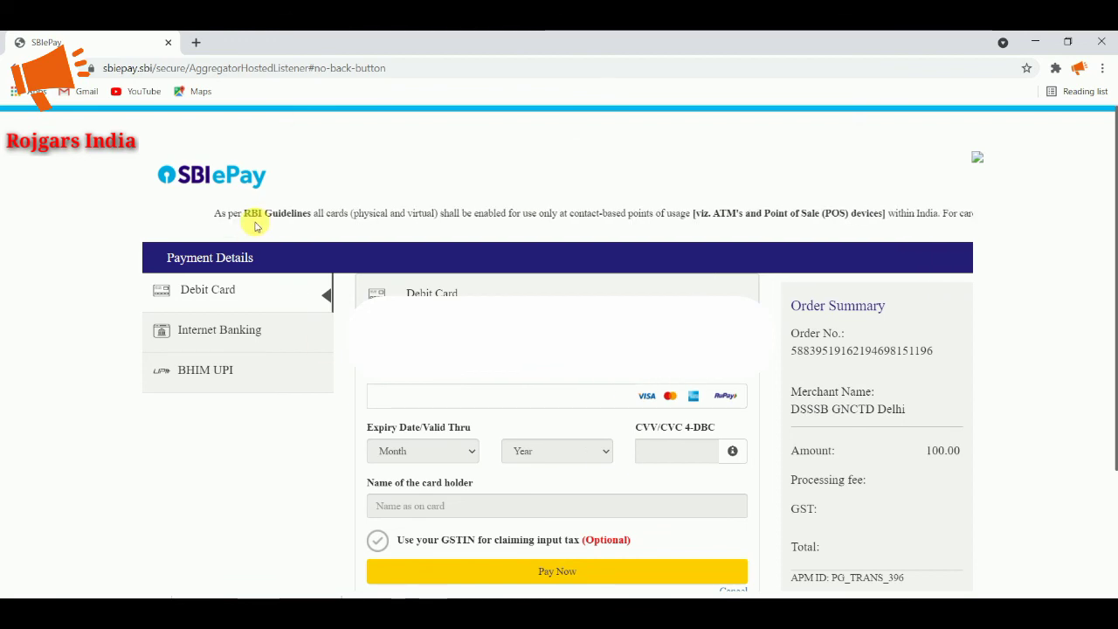
# Look over the available payment methods, the debit card form and the order summary on the SBIePay page
pyautogui.scroll(-2, 356, 291)
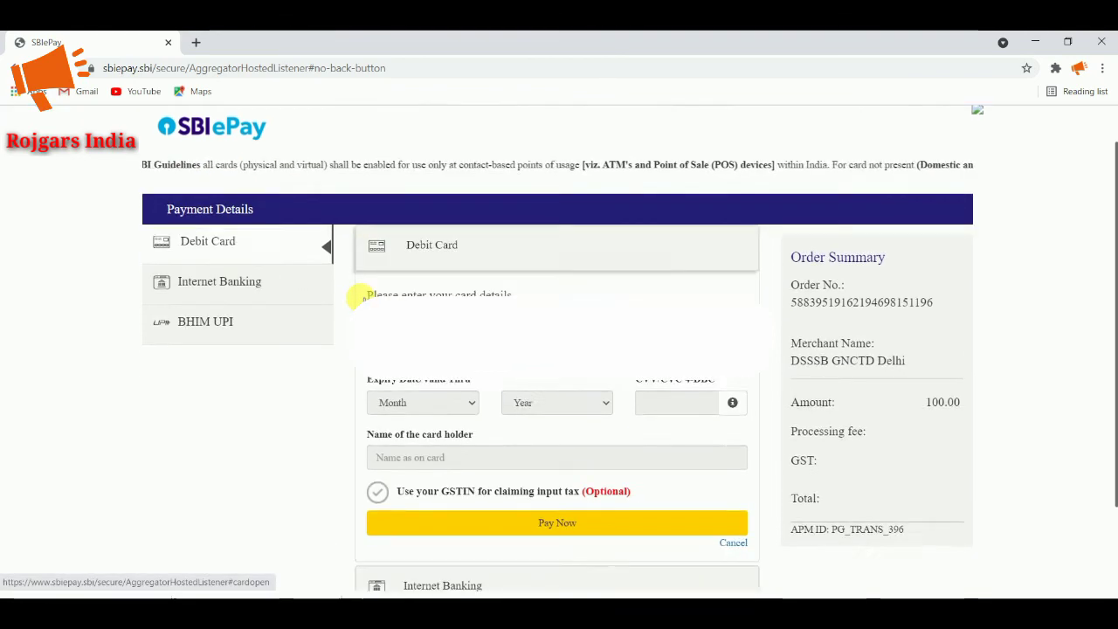
pyautogui.scroll(2, 400, 258)
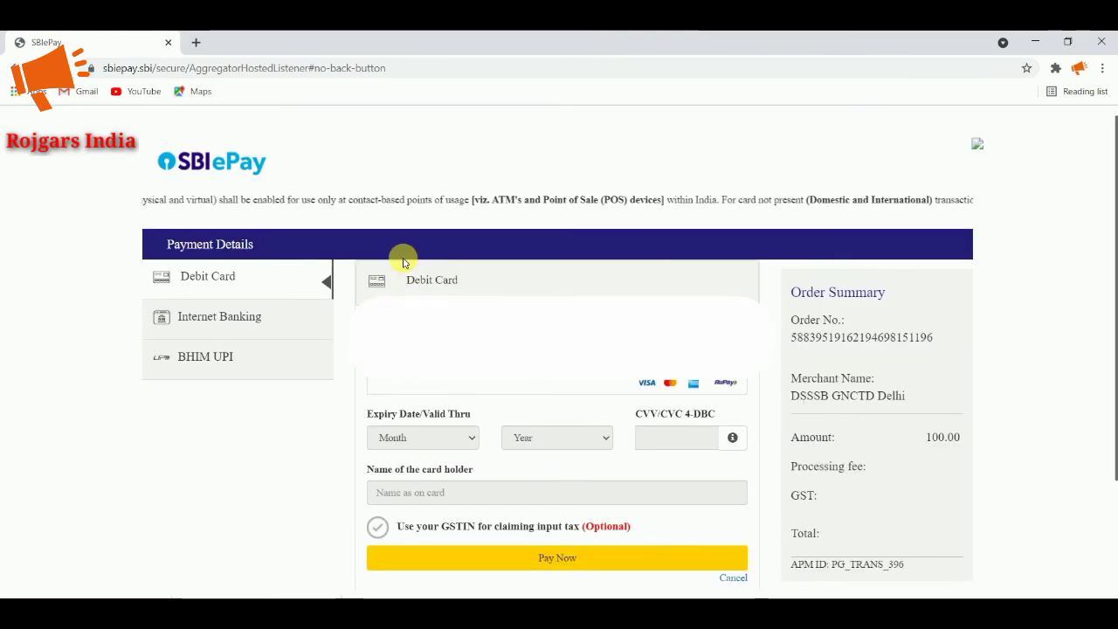
pyautogui.scroll(-2, 403, 257)
pyautogui.scroll(2, 534, 412)
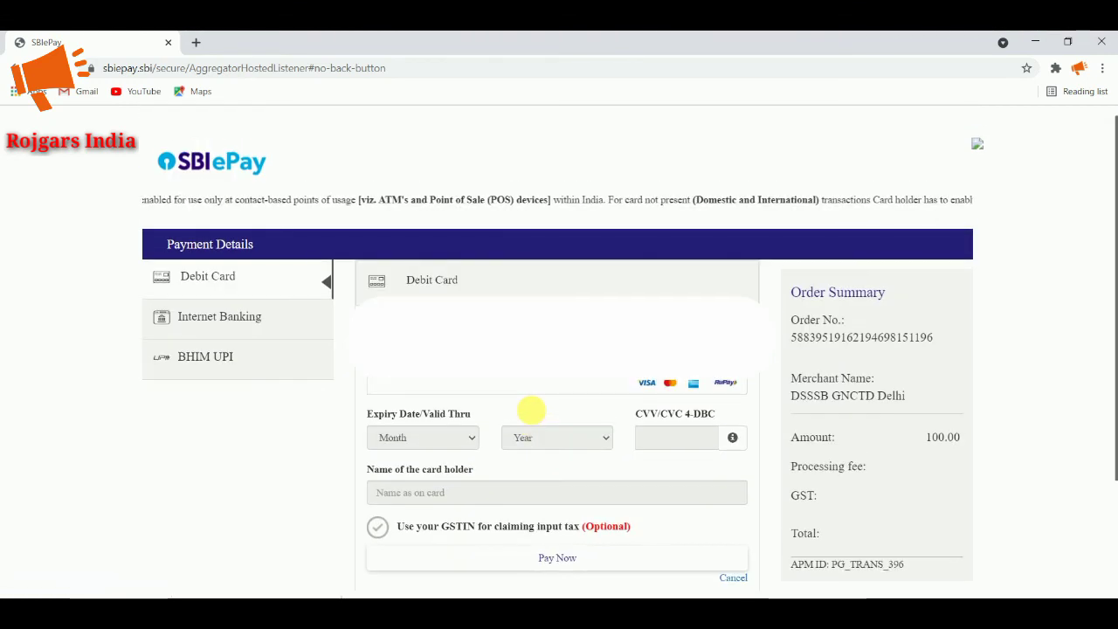